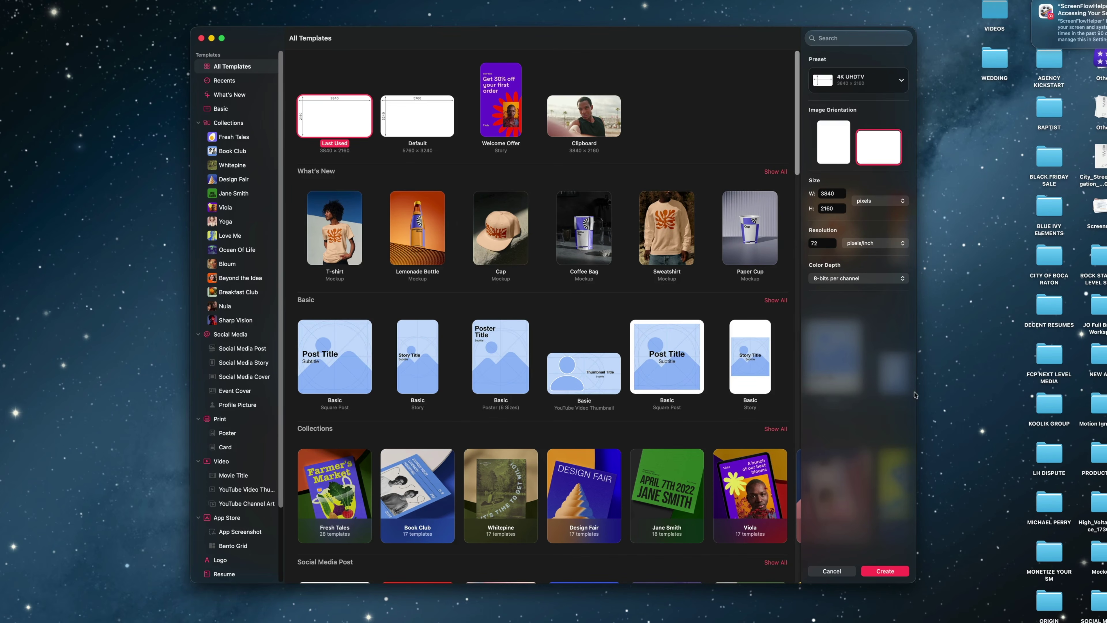
Create a 3840 × 2160 px landscape document and add Still Frame.png from the Desktop as a layer
{"action": "left_click", "coordinate": [890, 571]}
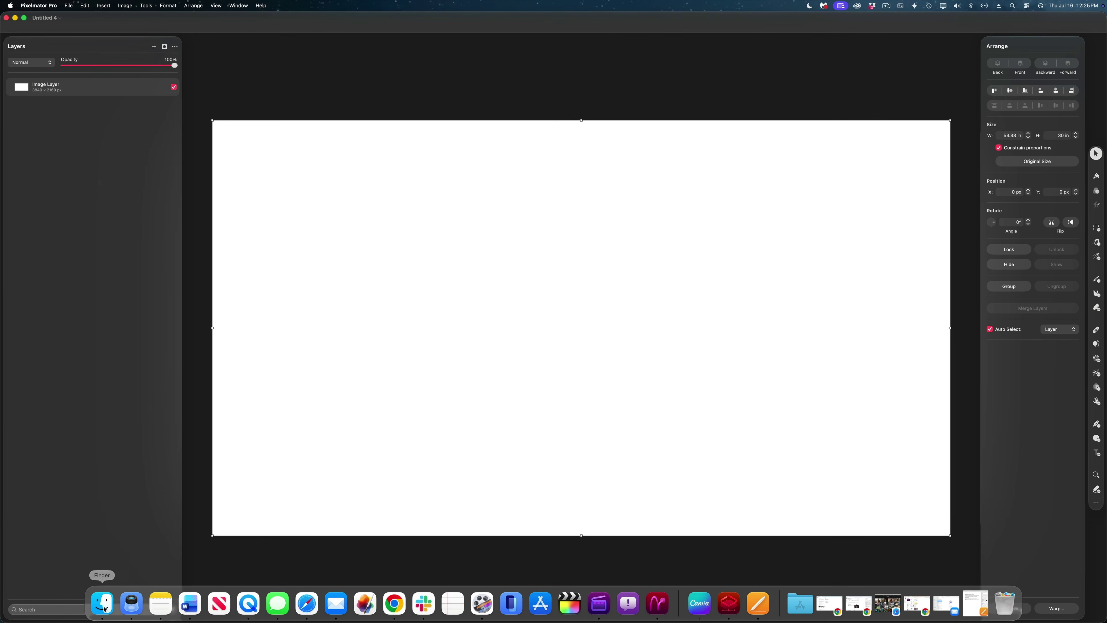
{"action": "left_click", "coordinate": [104, 608]}
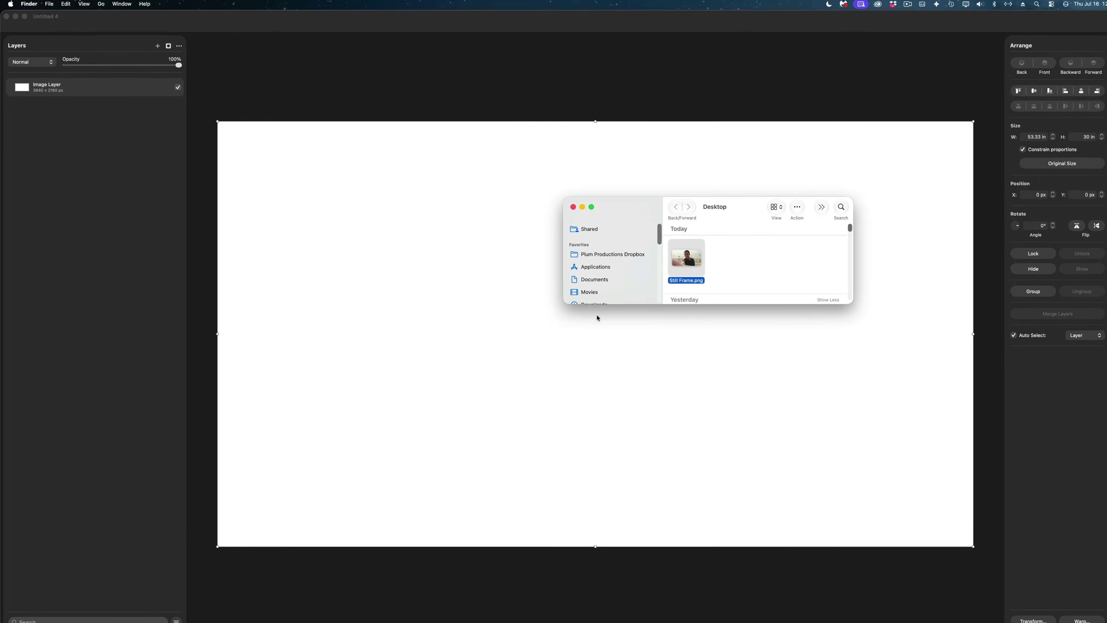
{"action": "left_click_drag", "start_coordinate": [675, 256], "coordinate": [140, 92]}
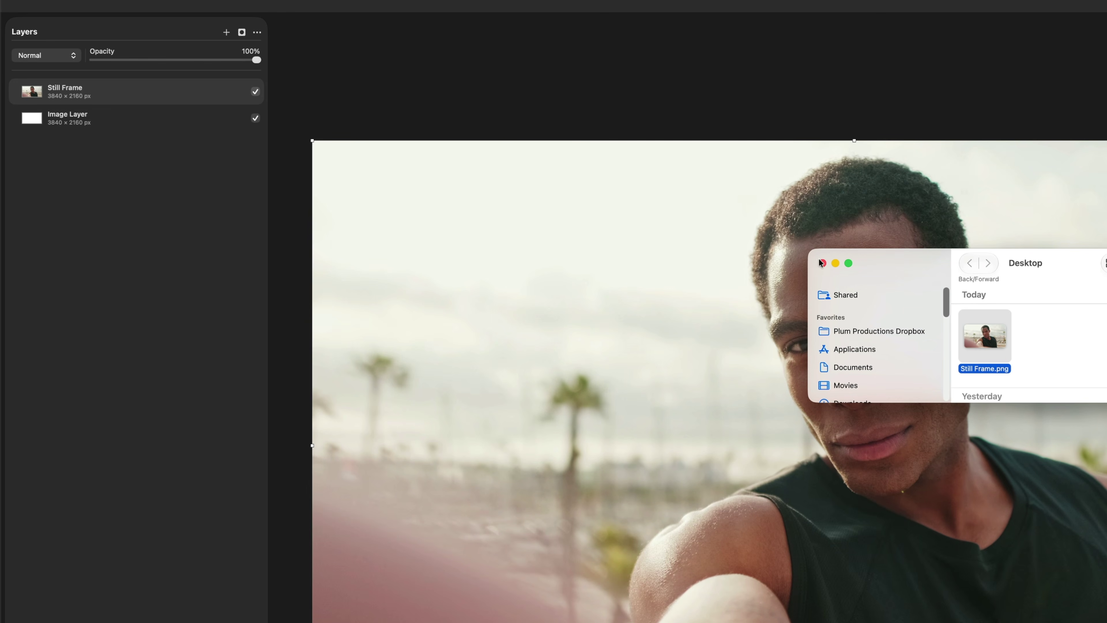
{"action": "left_click", "coordinate": [821, 263]}
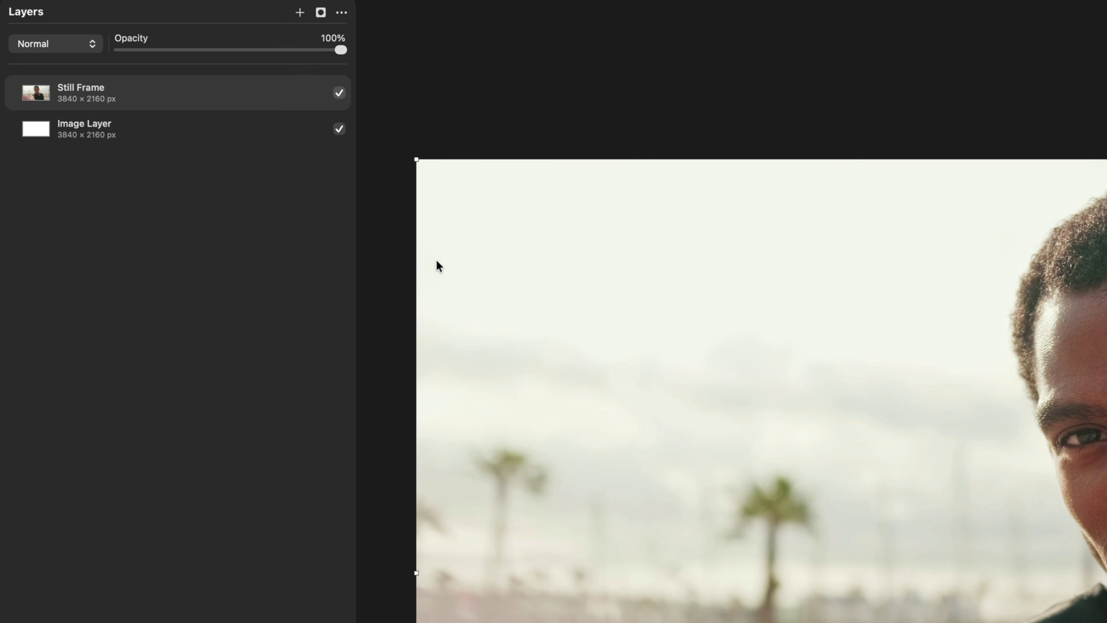
Duplicate the Still Frame layer and start replacing the copy with a picture generated from its image
{"action": "right_click", "coordinate": [139, 92]}
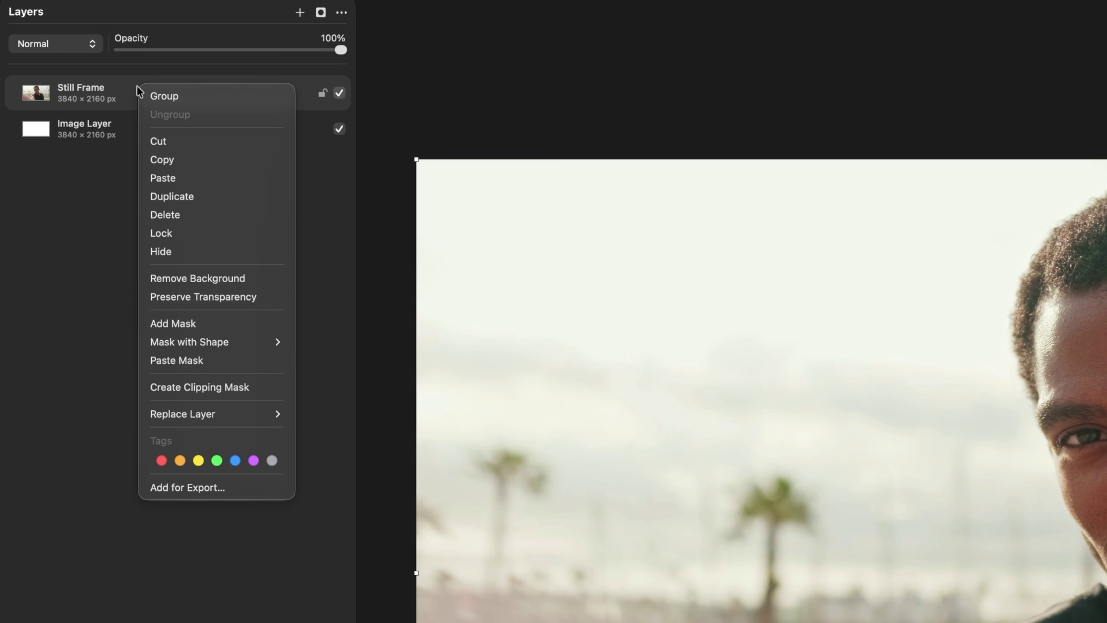
{"action": "left_click", "coordinate": [186, 197]}
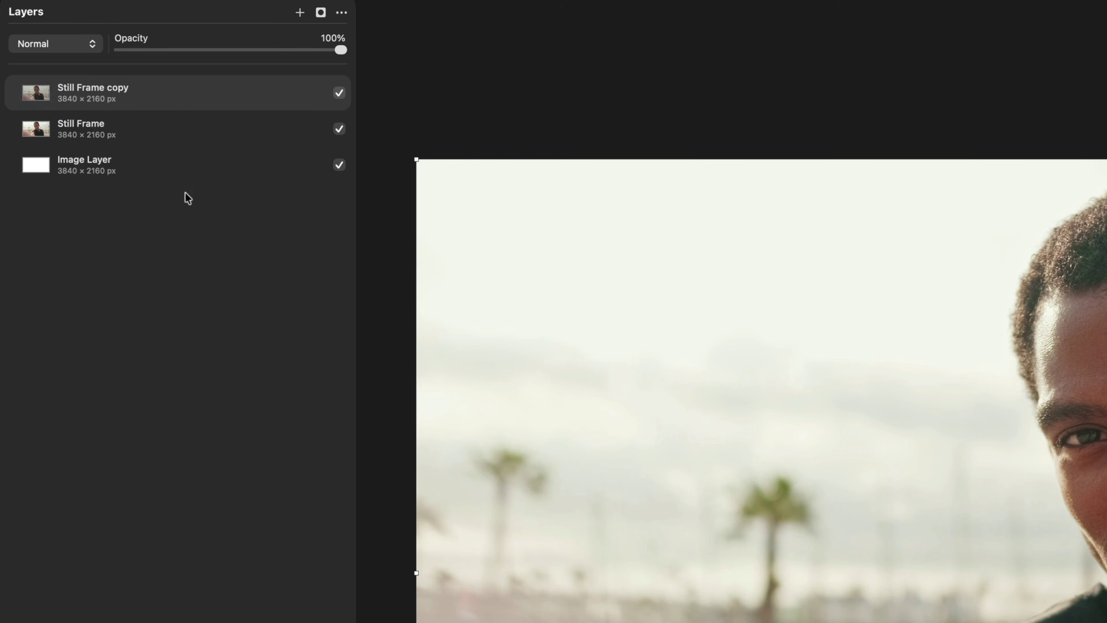
{"action": "right_click", "coordinate": [184, 99]}
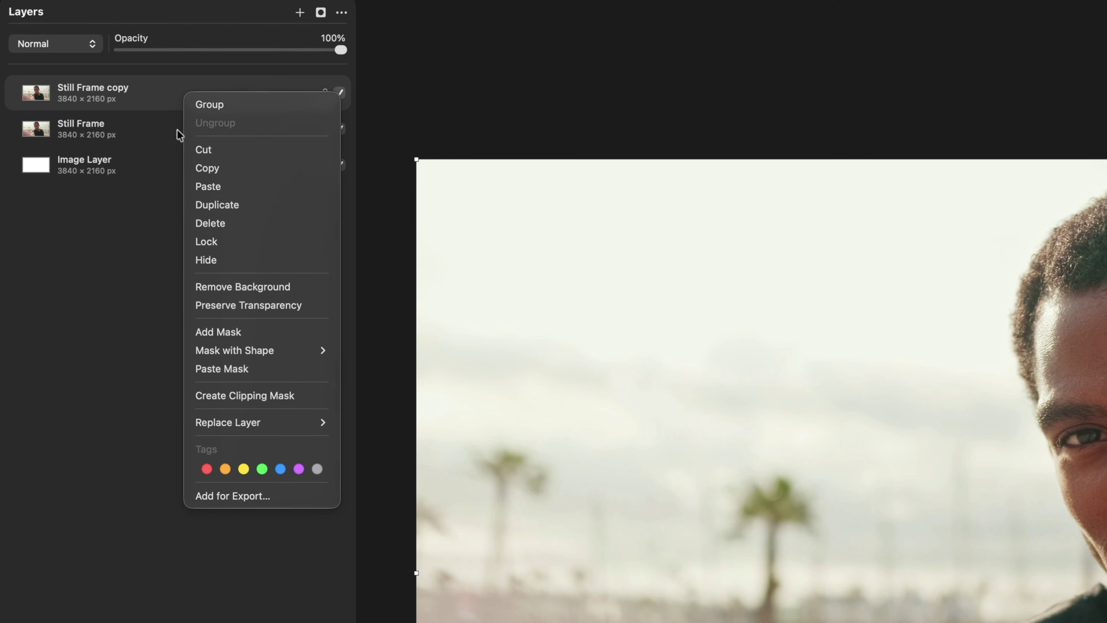
{"action": "mouse_move", "coordinate": [265, 421]}
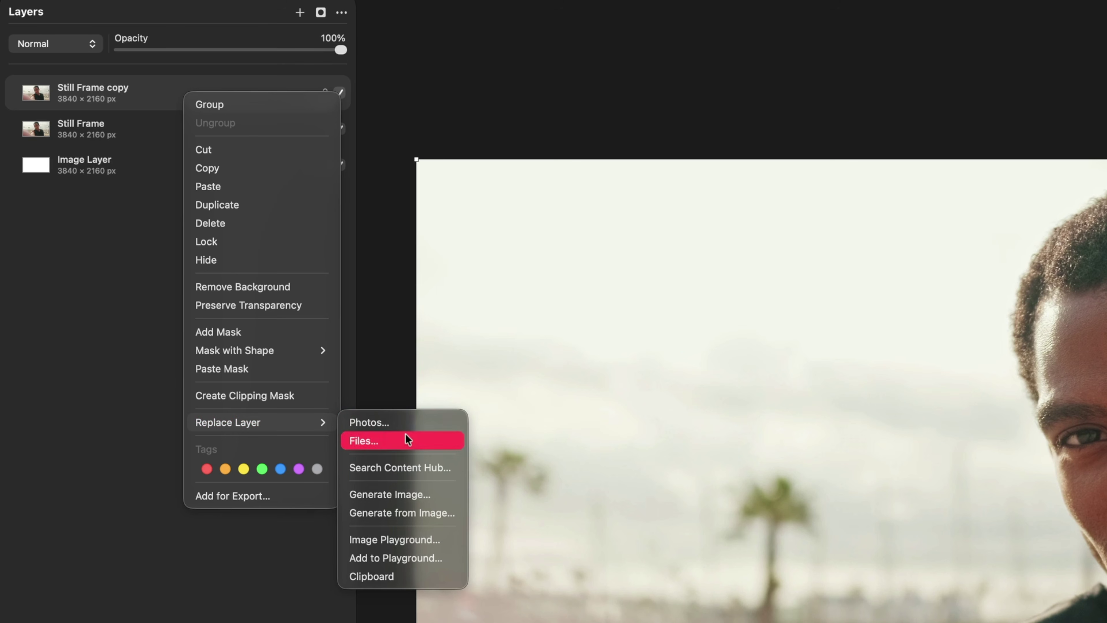
{"action": "left_click", "coordinate": [450, 515]}
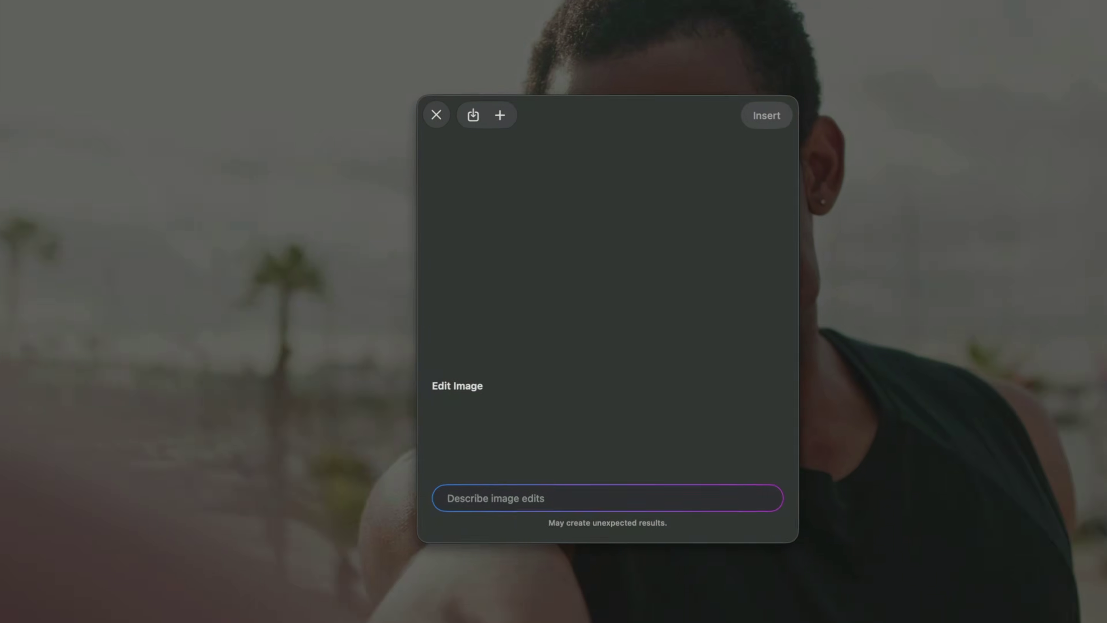
Generate an image from "A head and shoulders shot of this man smiling. He is over a plain white background. His head is fully in frame."
{"action": "type", "text": "A head and should"}
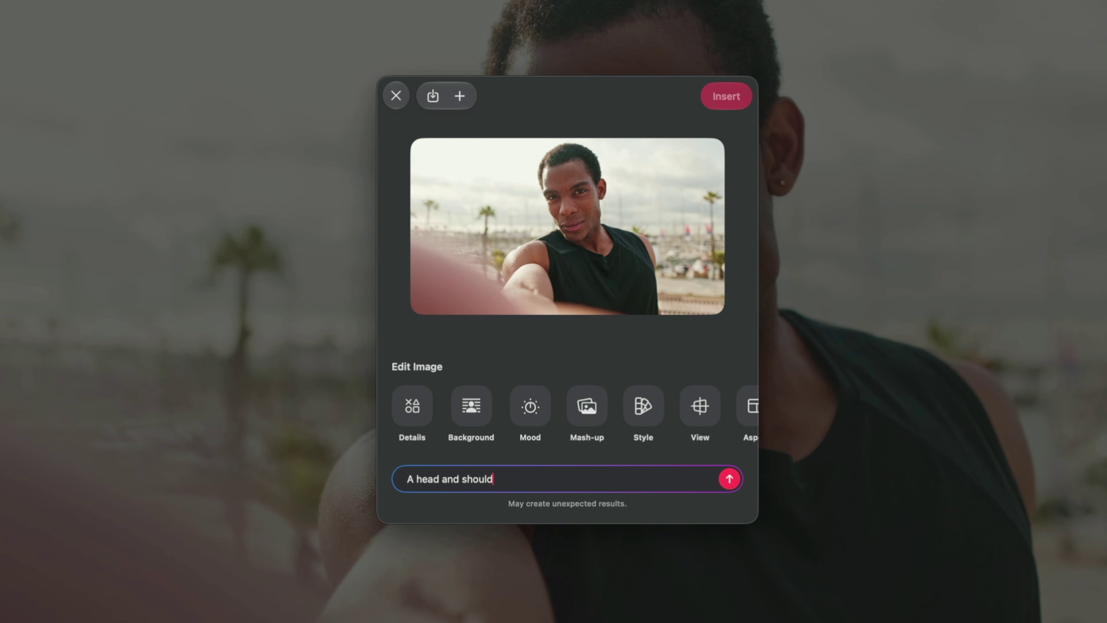
{"action": "type", "text": "ers shot of this man smiling. He is over a plain white bac"}
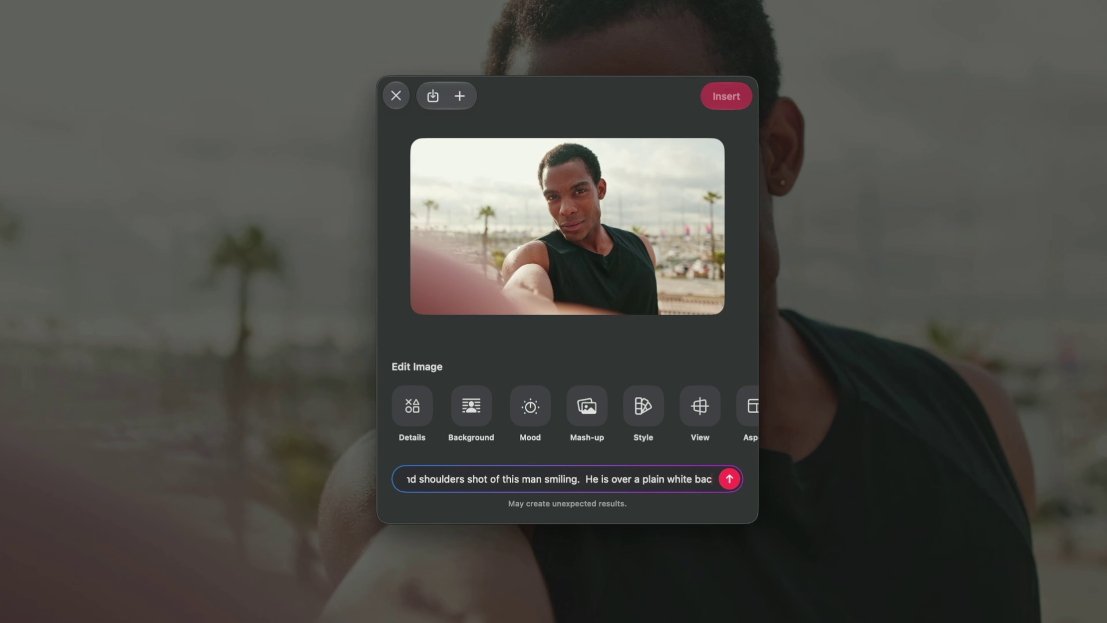
{"action": "type", "text": "kground. His head is fully in frame."}
{"action": "left_click", "coordinate": [729, 479]}
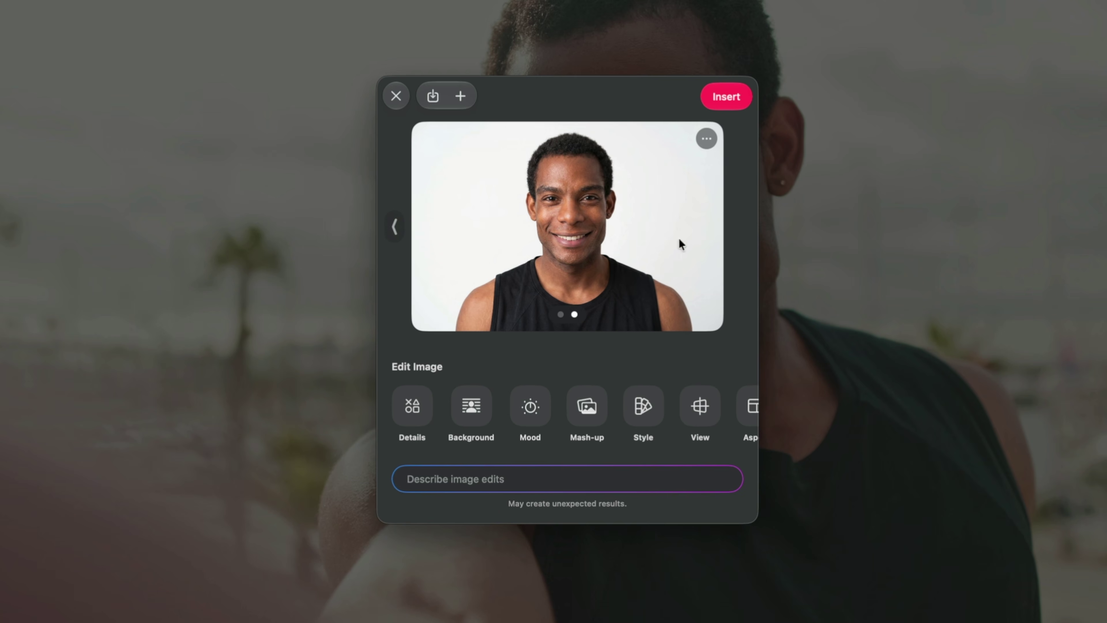
Compare the generated portrait with the original photo and insert the smiling version
{"action": "left_click", "coordinate": [396, 227]}
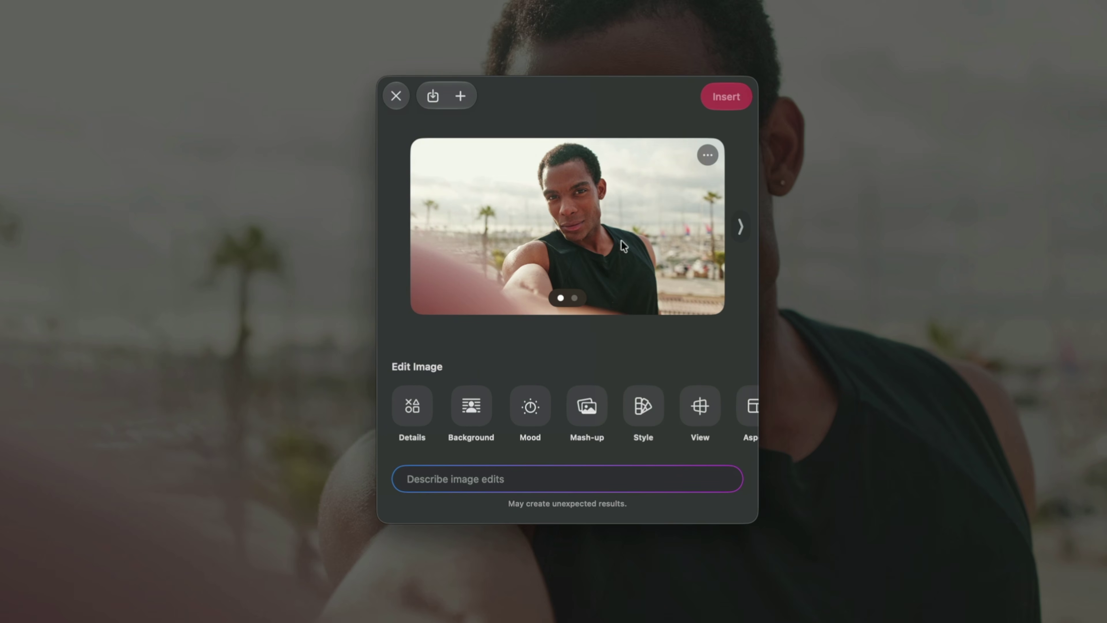
{"action": "left_click", "coordinate": [742, 235]}
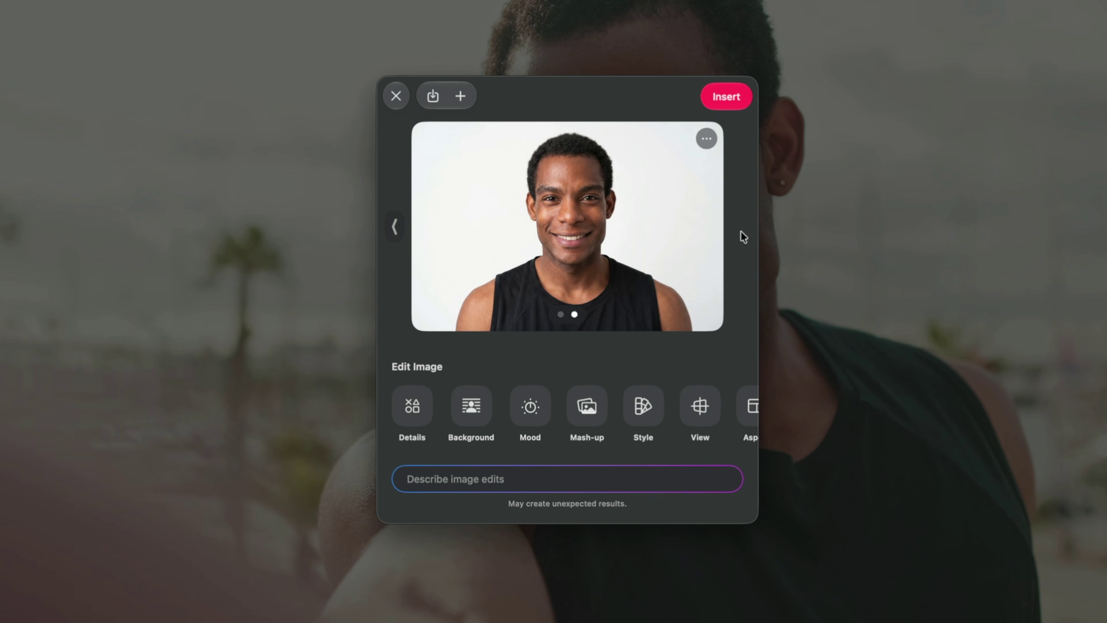
{"action": "left_click", "coordinate": [735, 92]}
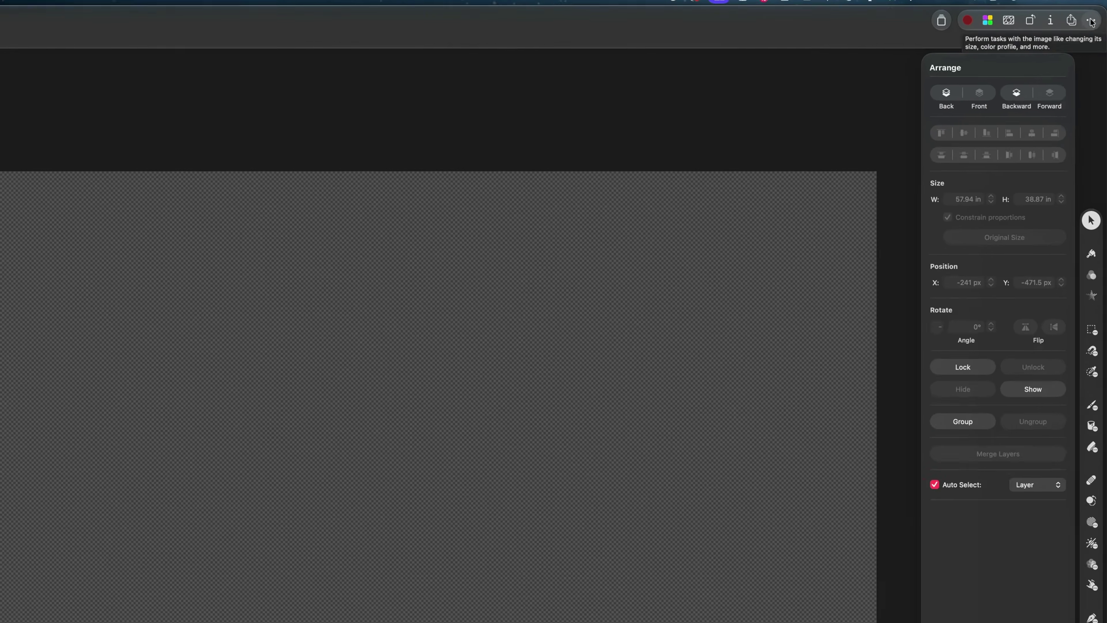
{"action": "left_click", "coordinate": [1095, 22]}
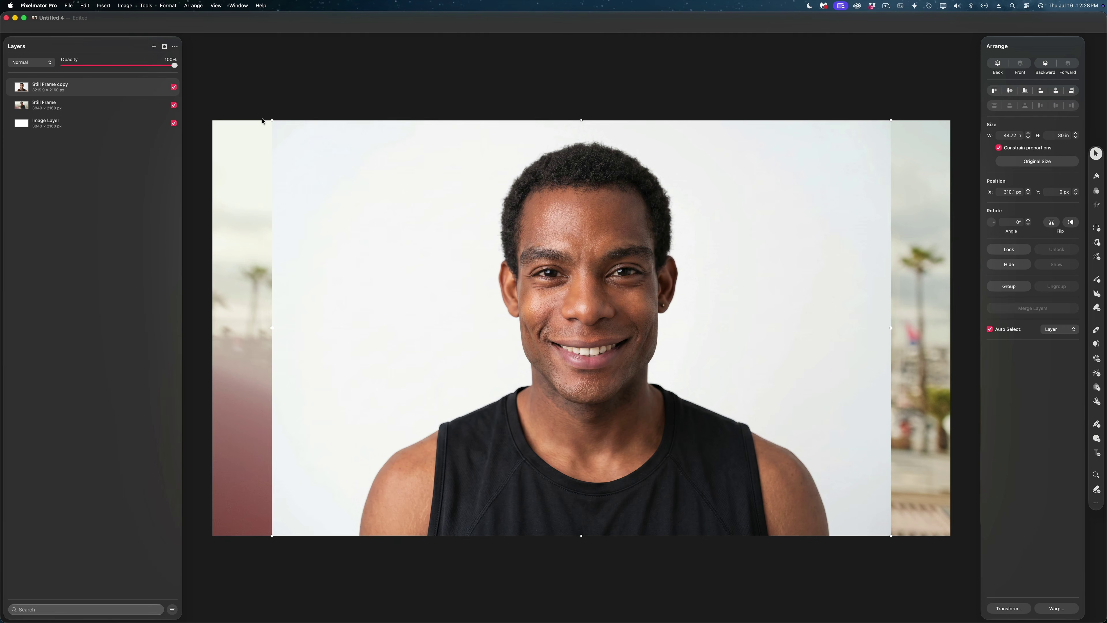
Duplicate the Still Frame copy layer that holds the smiling portrait
{"action": "right_click", "coordinate": [105, 89]}
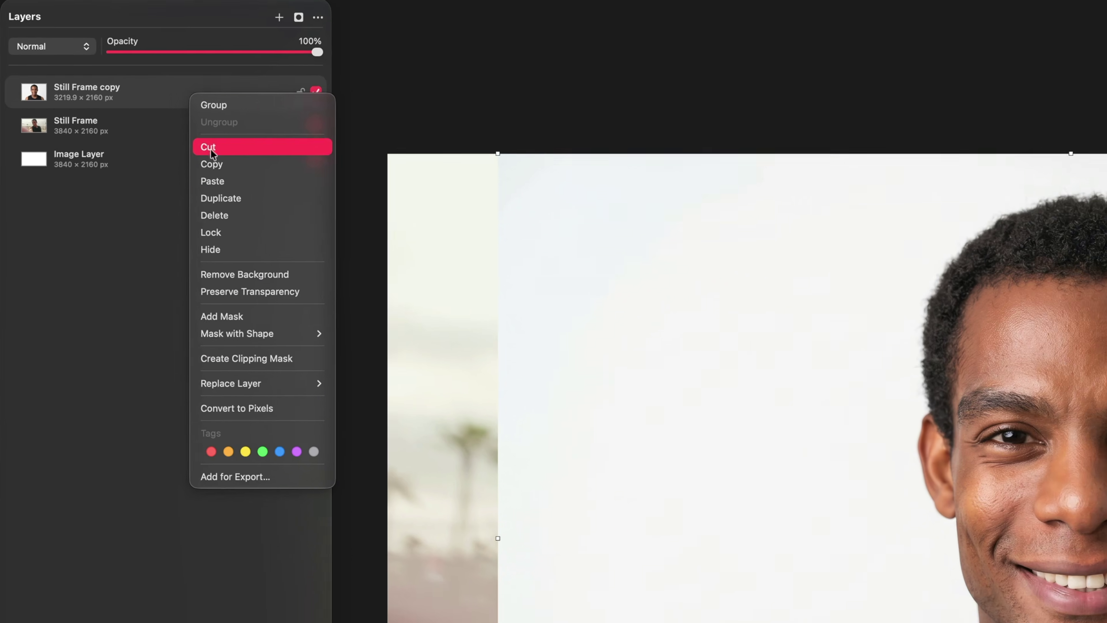
{"action": "left_click", "coordinate": [237, 206]}
{"action": "right_click", "coordinate": [210, 92]}
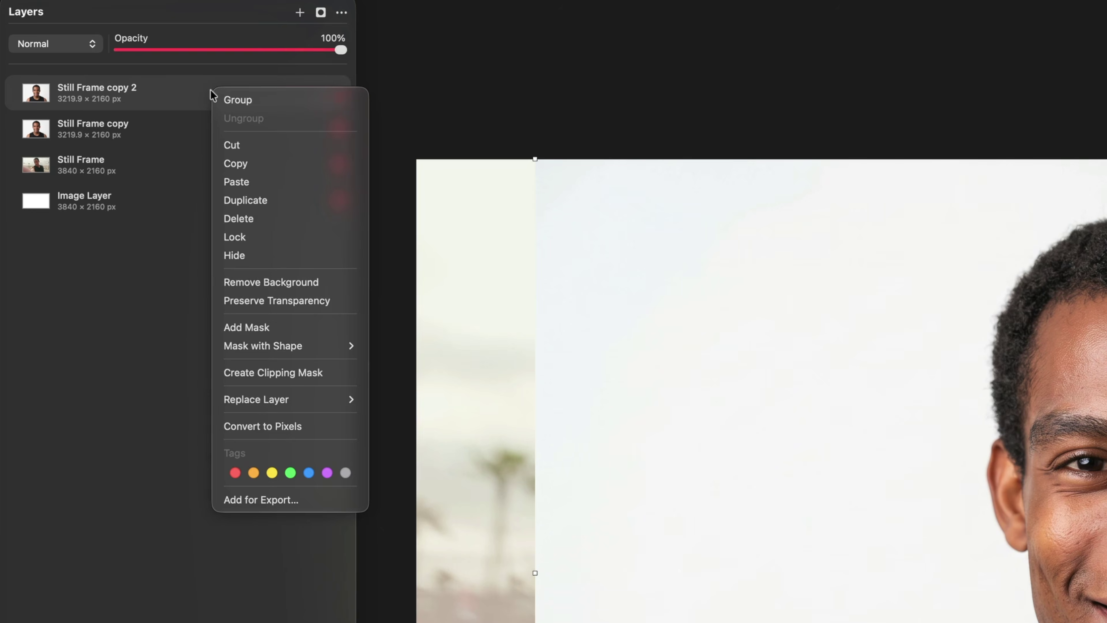
{"action": "key", "text": "Escape"}
Generate a replacement image from the duplicated portrait, asking to make this man look surprised and keep everything else
{"action": "right_click", "coordinate": [230, 96]}
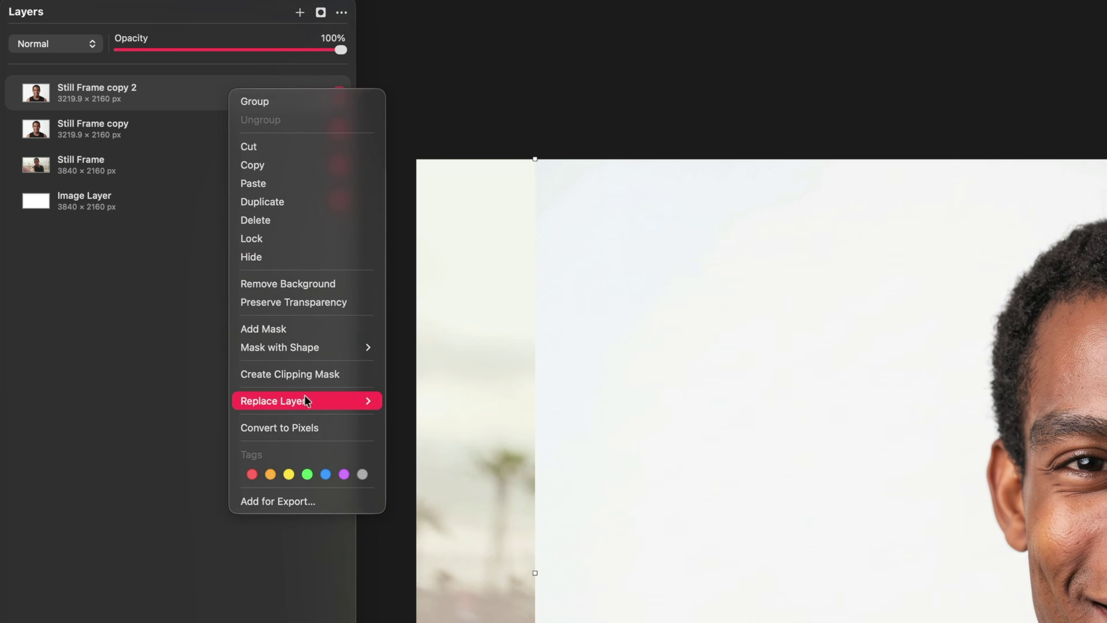
{"action": "mouse_move", "coordinate": [309, 401]}
{"action": "left_click", "coordinate": [444, 491]}
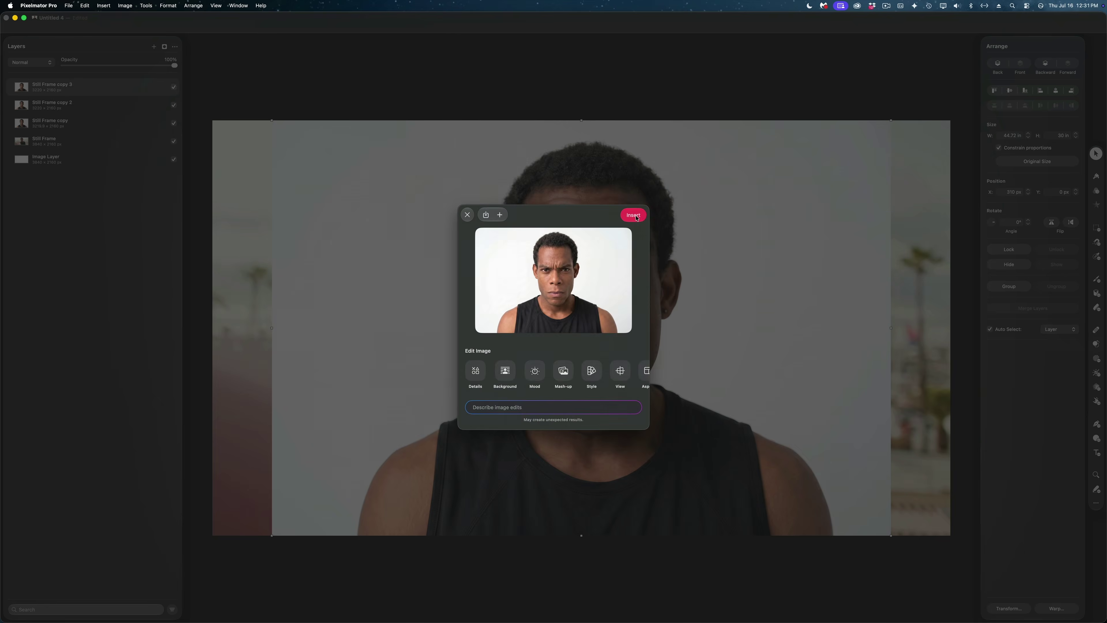
{"action": "left_click", "coordinate": [637, 403]}
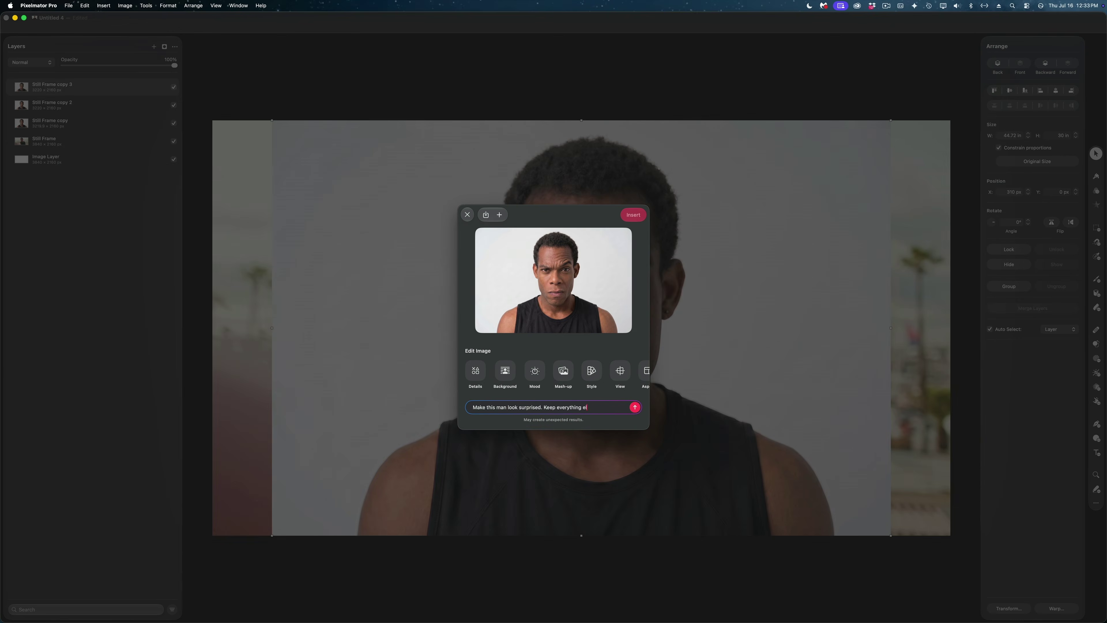
{"action": "left_click", "coordinate": [634, 404]}
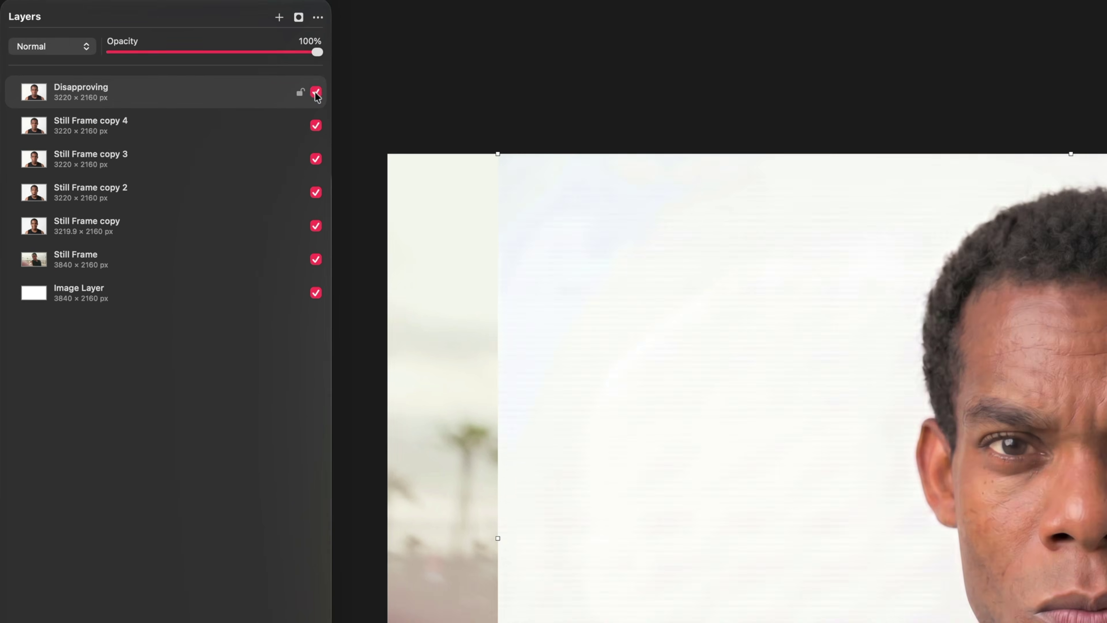
Rename the Still Frame copy 4 layer to Skeptical and hide it together with the Disapproving layer
{"action": "double_click", "coordinate": [198, 108]}
{"action": "type", "text": "Skeptical"}
{"action": "key", "text": "Return"}
{"action": "left_click", "coordinate": [215, 110]}
{"action": "left_click", "coordinate": [75, 134]}
Rename Still Frame copy 3 to Disgusted and Still Frame copy 2 to Surprised, hiding both layers
{"action": "double_click", "coordinate": [118, 164]}
{"action": "type", "text": "Disgusted"}
{"action": "left_click", "coordinate": [339, 164]}
{"action": "double_click", "coordinate": [151, 197]}
{"action": "type", "text": "Surprised"}
{"action": "left_click", "coordinate": [339, 201]}
Rename the Still Frame copy layer to Smiling and hide the Still Frame and Image Layer layers
{"action": "double_click", "coordinate": [93, 231]}
{"action": "type", "text": "Smiling"}
{"action": "left_click", "coordinate": [339, 272]}
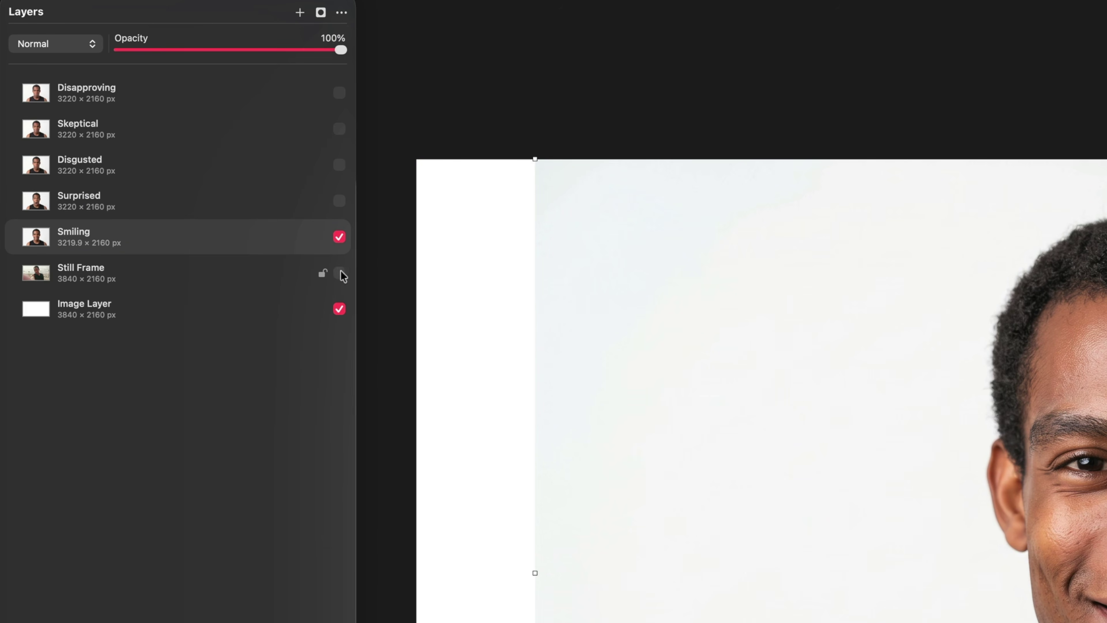
{"action": "left_click", "coordinate": [339, 309]}
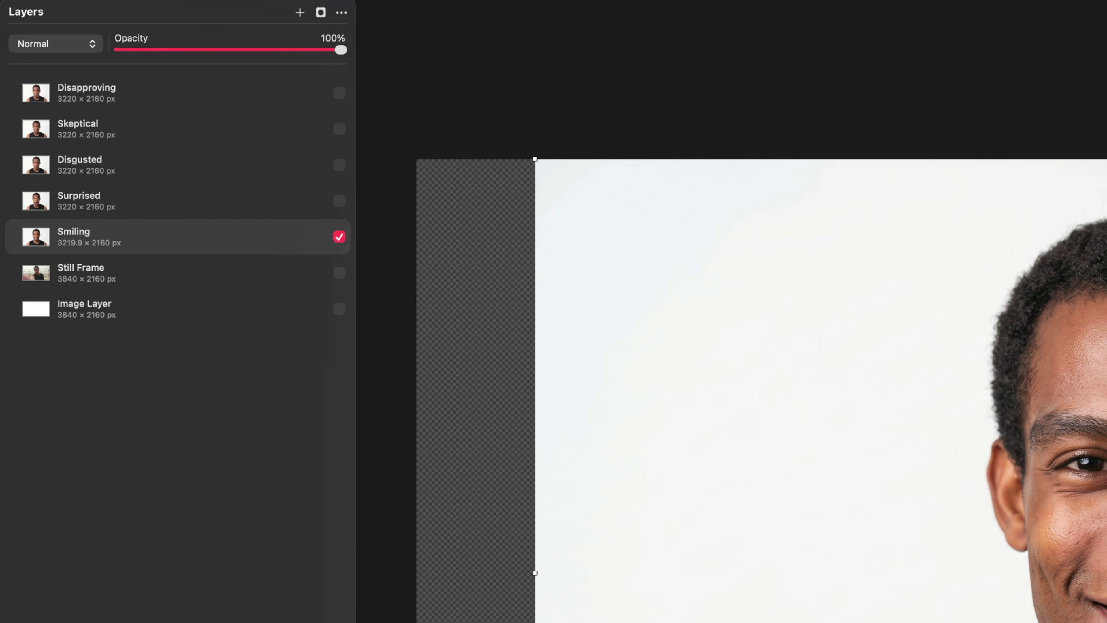
Hide the Smiling layer's background with a mask and refine the mask edge by slightly adjusting Expand
{"action": "left_click", "coordinate": [320, 12]}
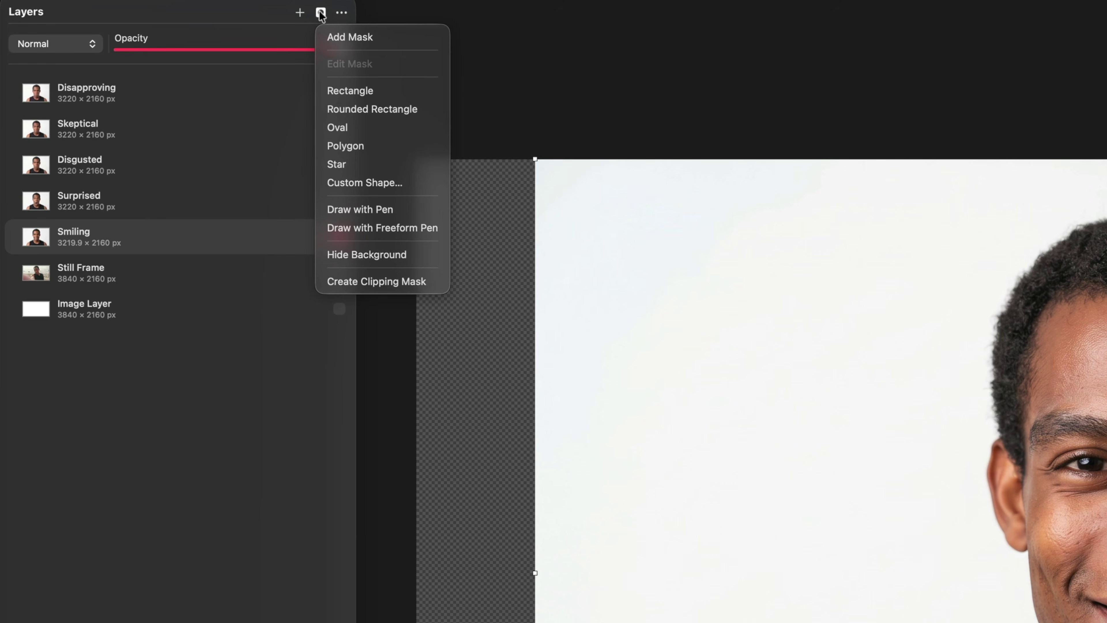
{"action": "left_click", "coordinate": [369, 257]}
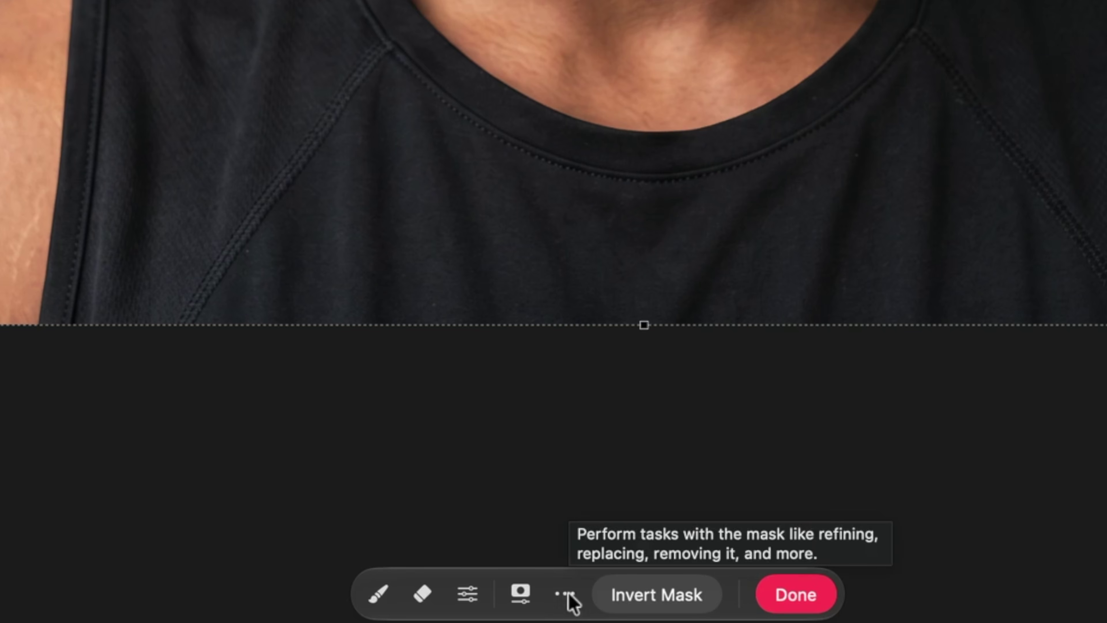
{"action": "left_click", "coordinate": [568, 597]}
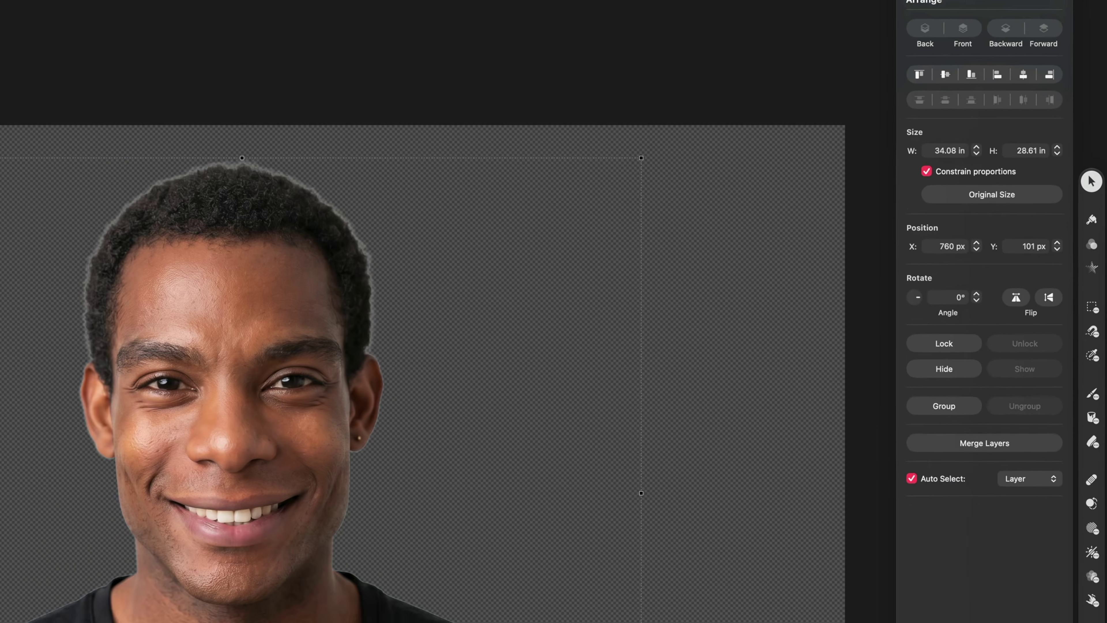
{"action": "left_click", "coordinate": [644, 572]}
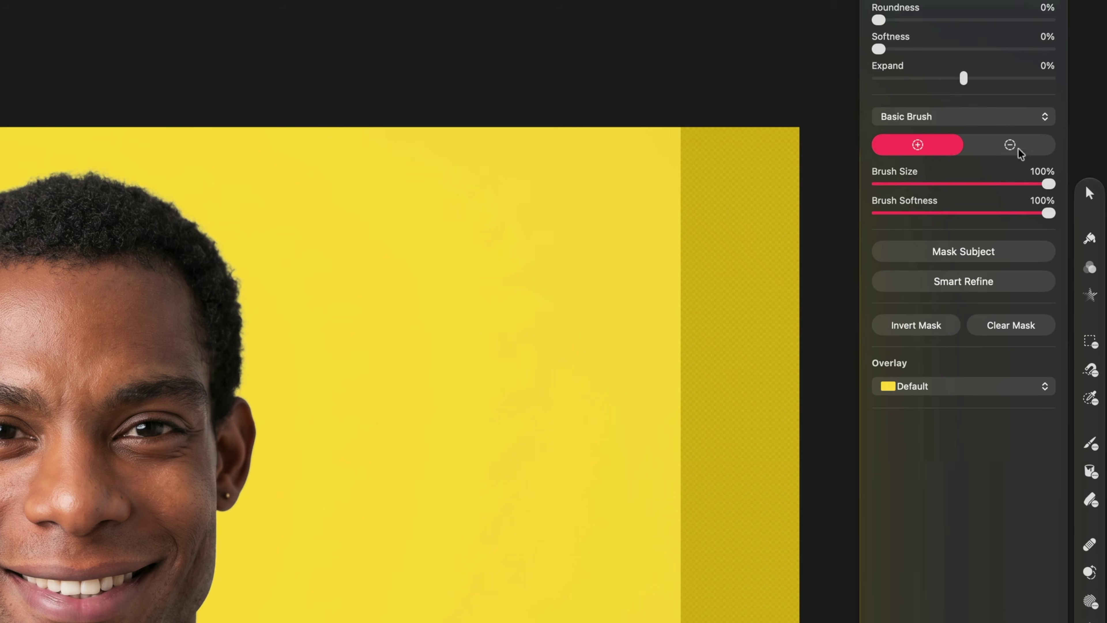
{"action": "left_click_drag", "start_coordinate": [950, 80], "coordinate": [959, 79]}
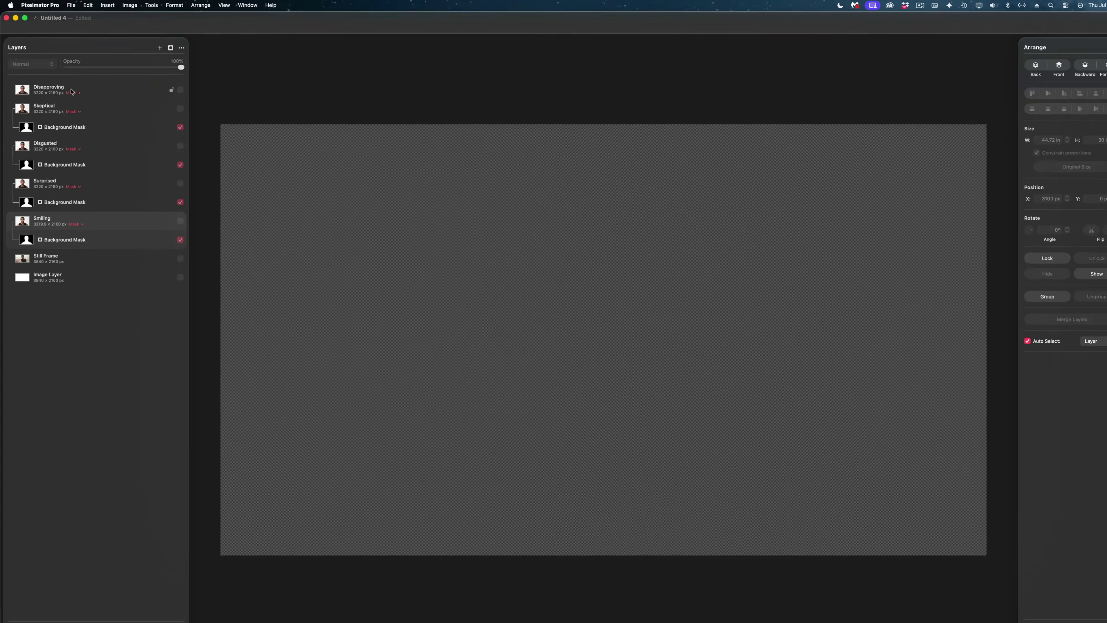
Group the five expression layers from Disapproving to Smiling and cut the original Still Frame layer
{"action": "left_click", "coordinate": [87, 89]}
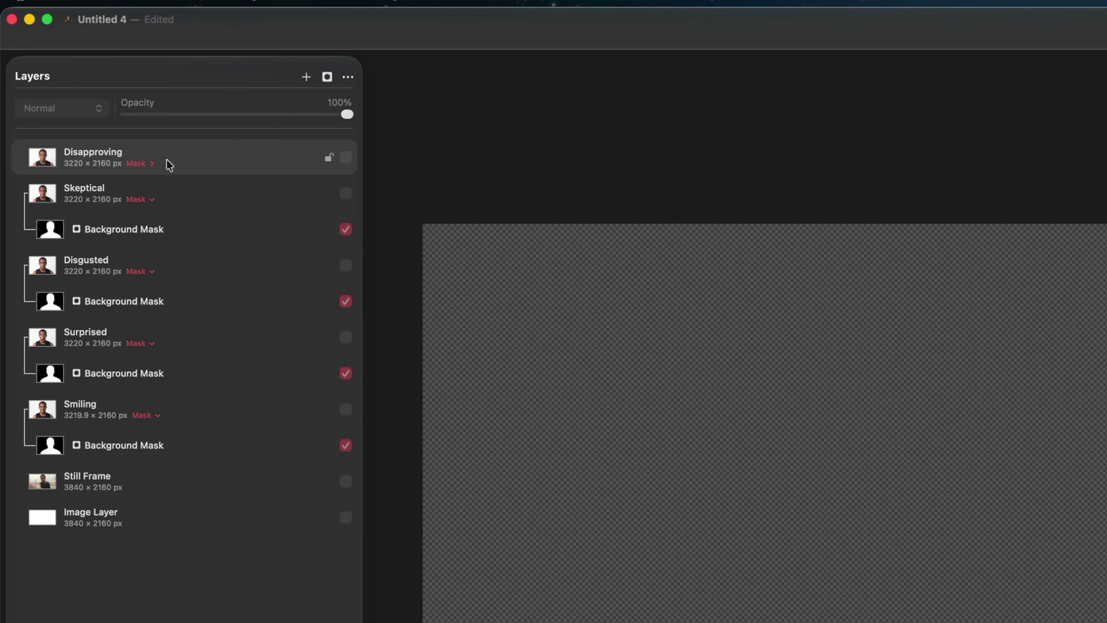
{"action": "left_click", "coordinate": [200, 409], "text": "shift"}
{"action": "right_click", "coordinate": [202, 413]}
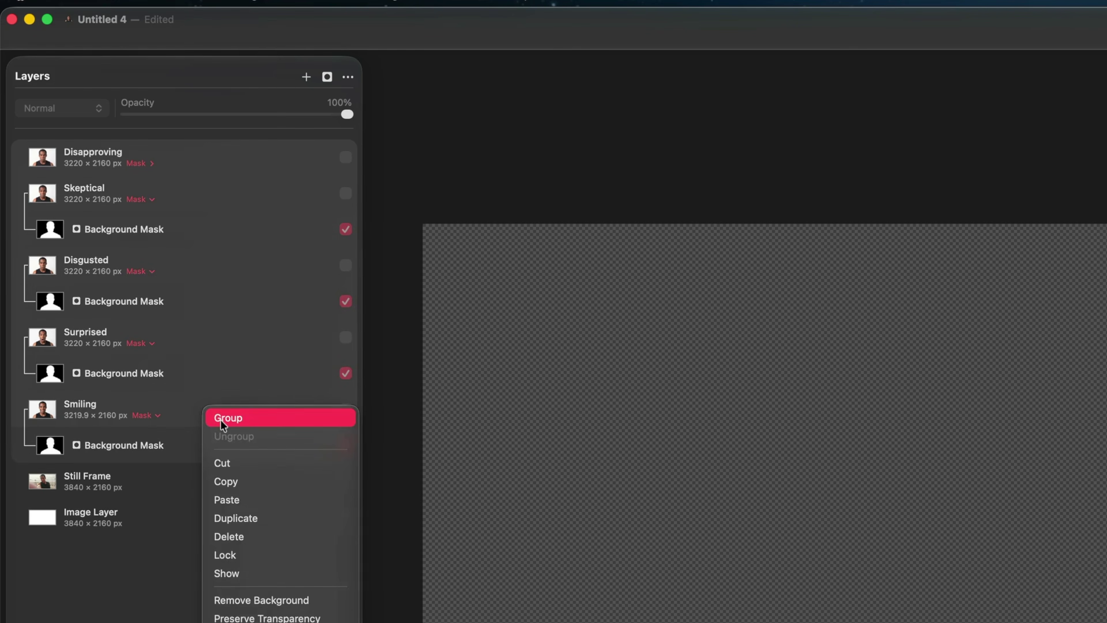
{"action": "left_click", "coordinate": [220, 419]}
{"action": "right_click", "coordinate": [237, 196]}
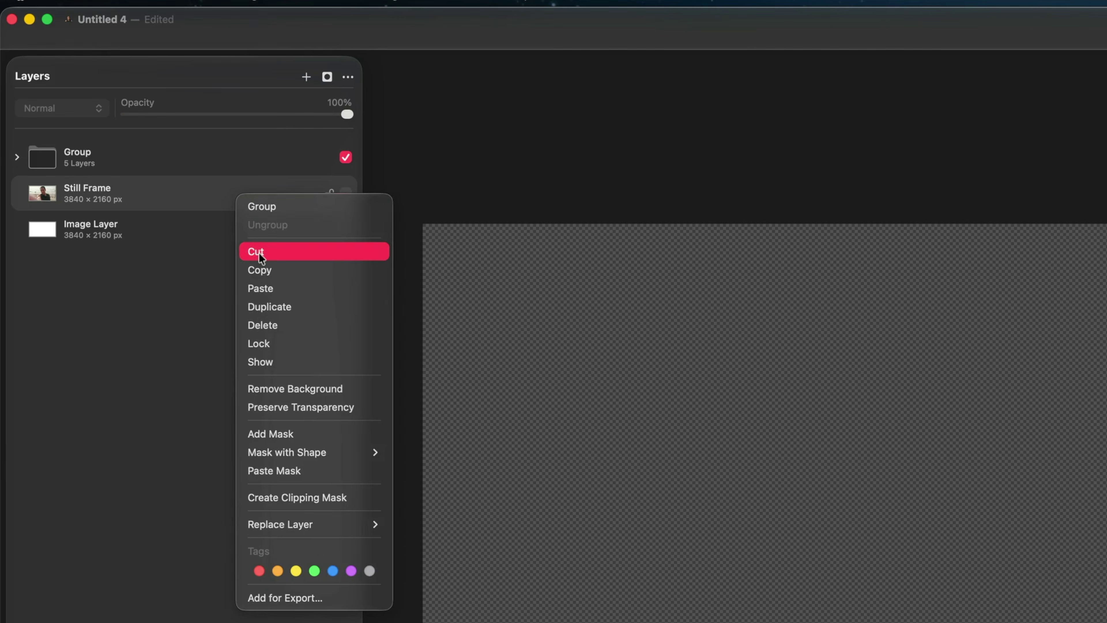
{"action": "left_click", "coordinate": [259, 252]}
Rename the document as YouTube Thumb Template
{"action": "left_click", "coordinate": [116, 22]}
{"action": "type", "text": "YouTube Thum"}
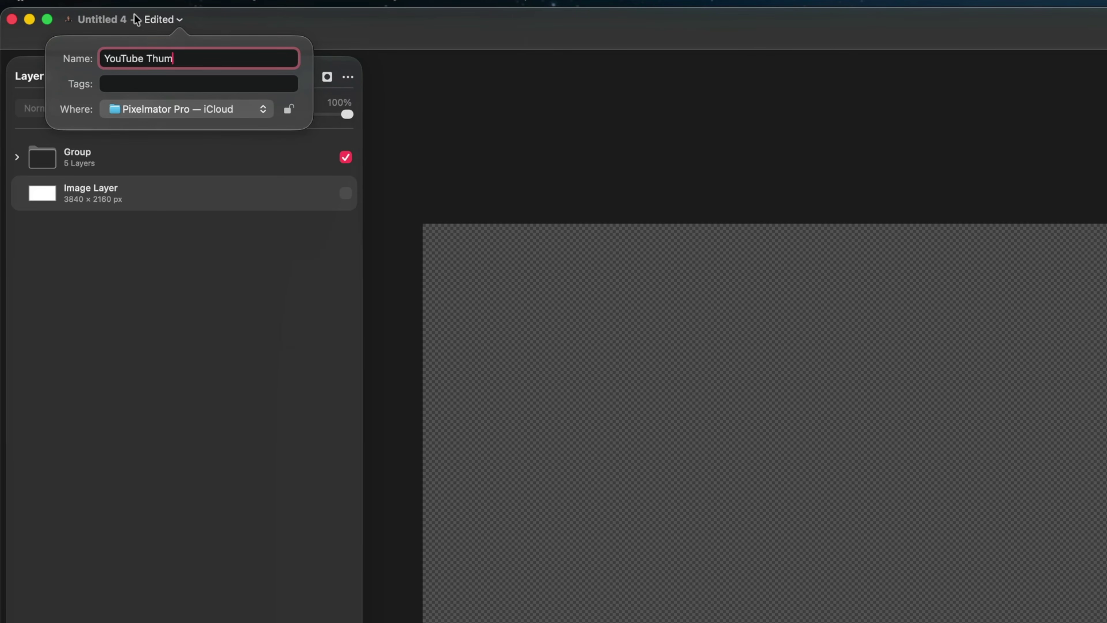
{"action": "type", "text": "Template"}
{"action": "key", "text": "Return"}
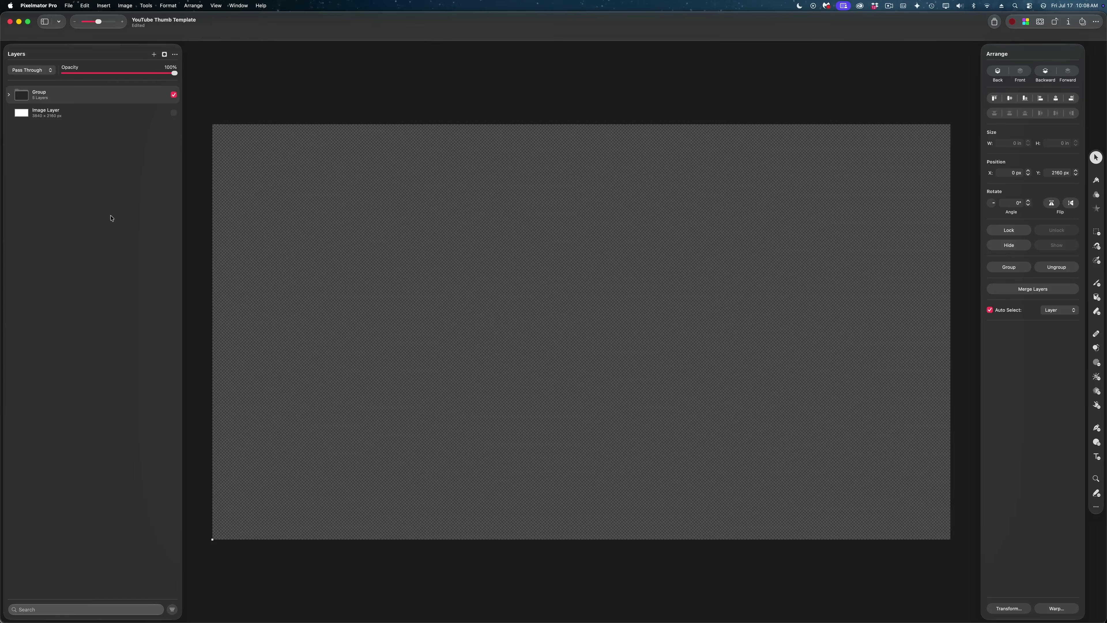
Generate a photorealistic landscape image of a struggling, muscular, tattooed man in a tank top dead lifting 500lbs at the left side of a busy gym
{"action": "left_click", "coordinate": [162, 53]}
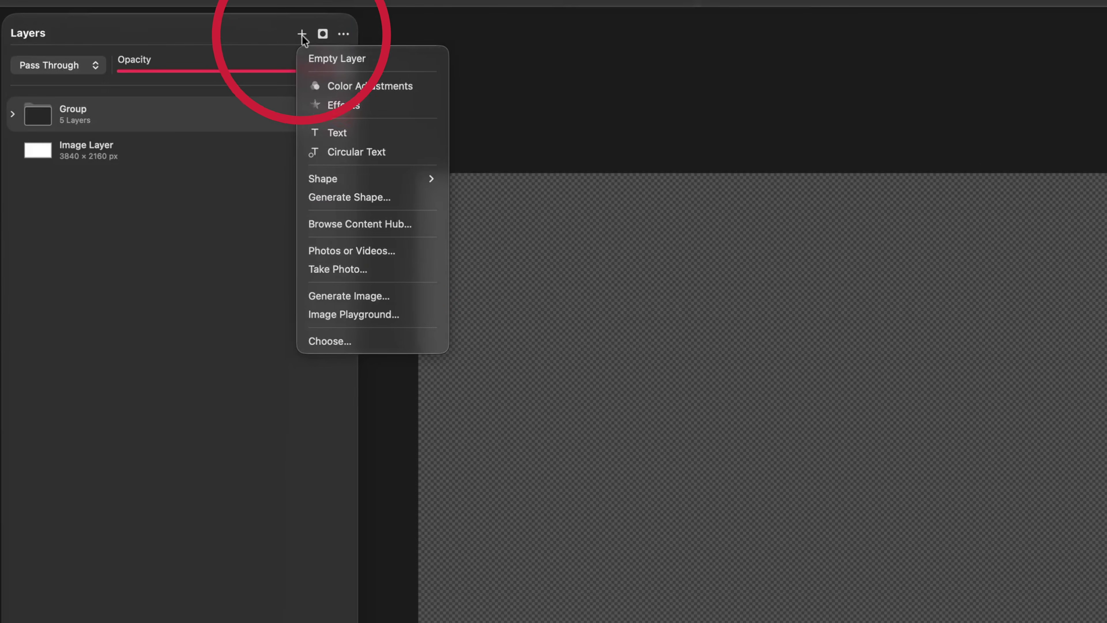
{"action": "left_click", "coordinate": [328, 293]}
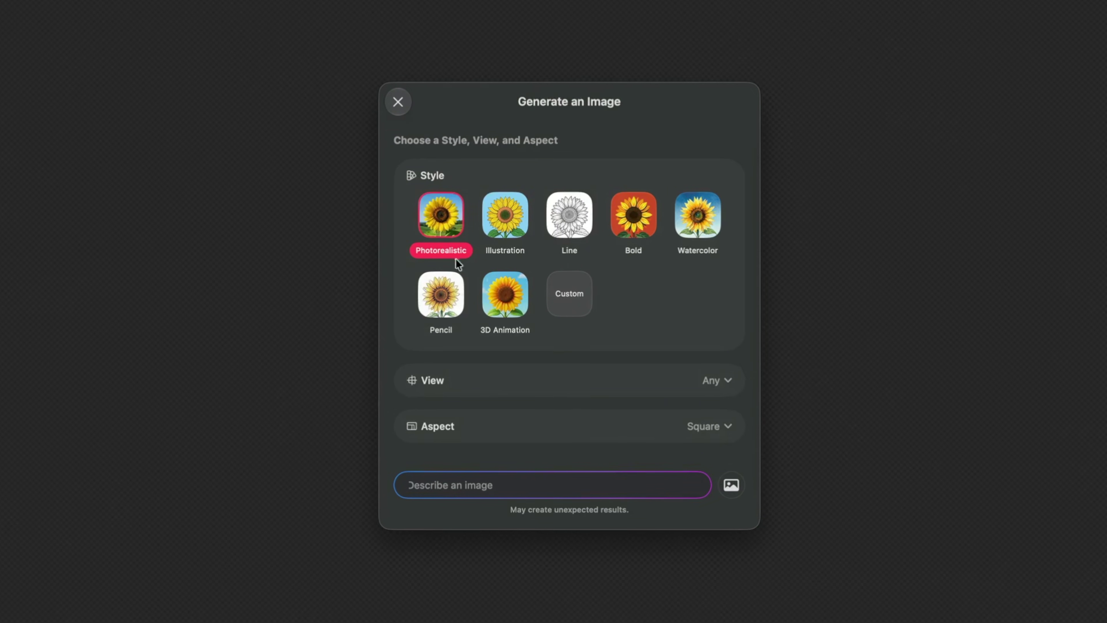
{"action": "left_click", "coordinate": [583, 425]}
{"action": "left_click", "coordinate": [503, 317]}
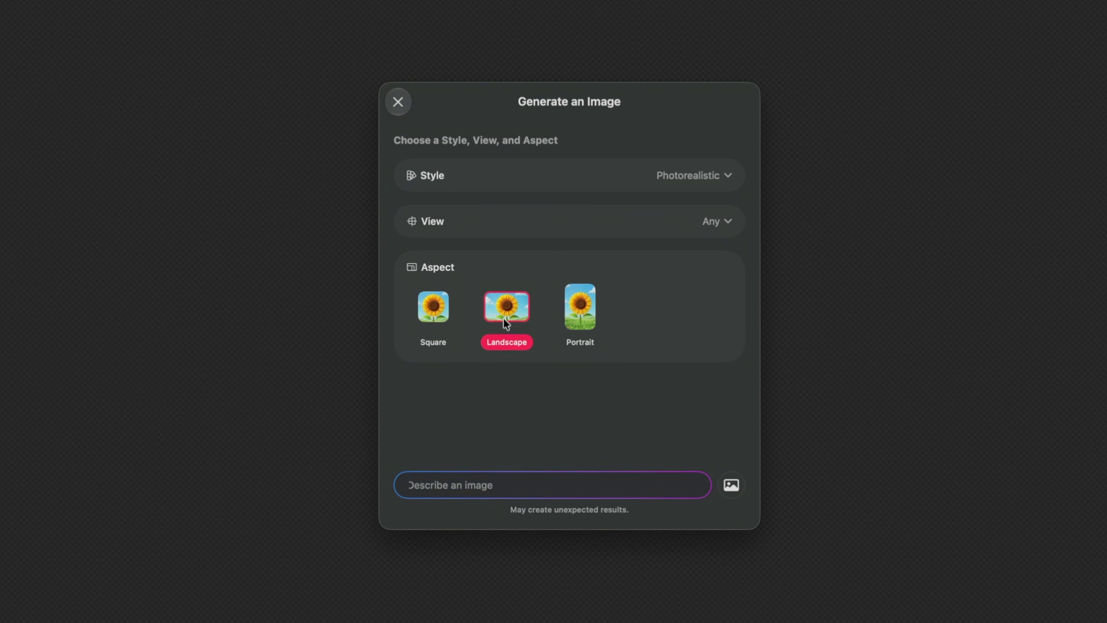
{"action": "type", "text": "A muscul"}
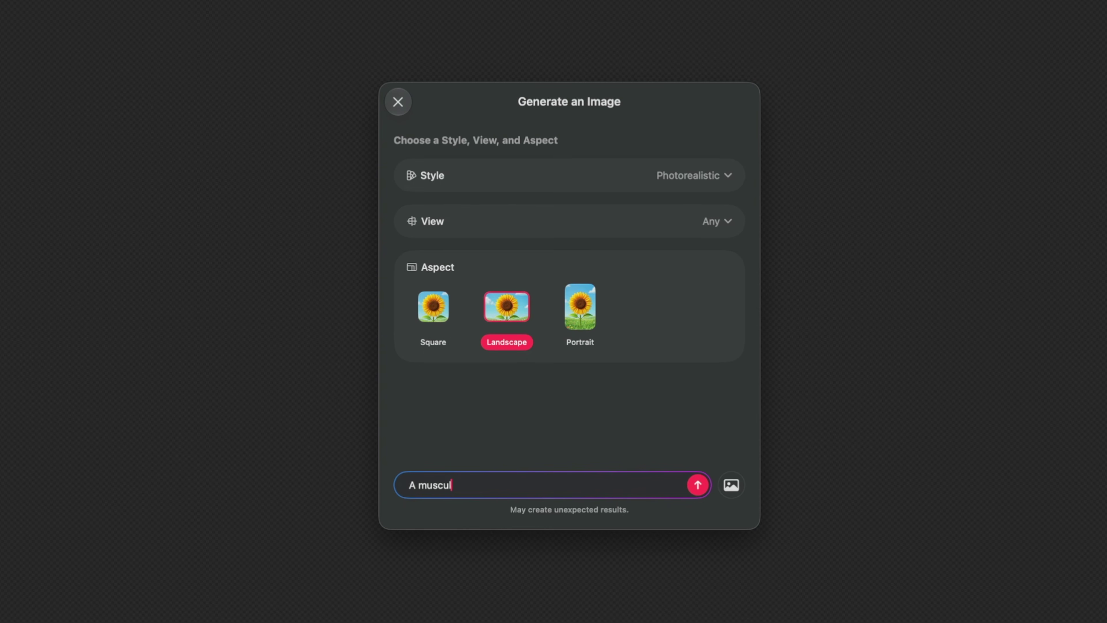
{"action": "type", "text": "ar man dead lifting 500lbs in a busy gym. He is wearing a tank top"}
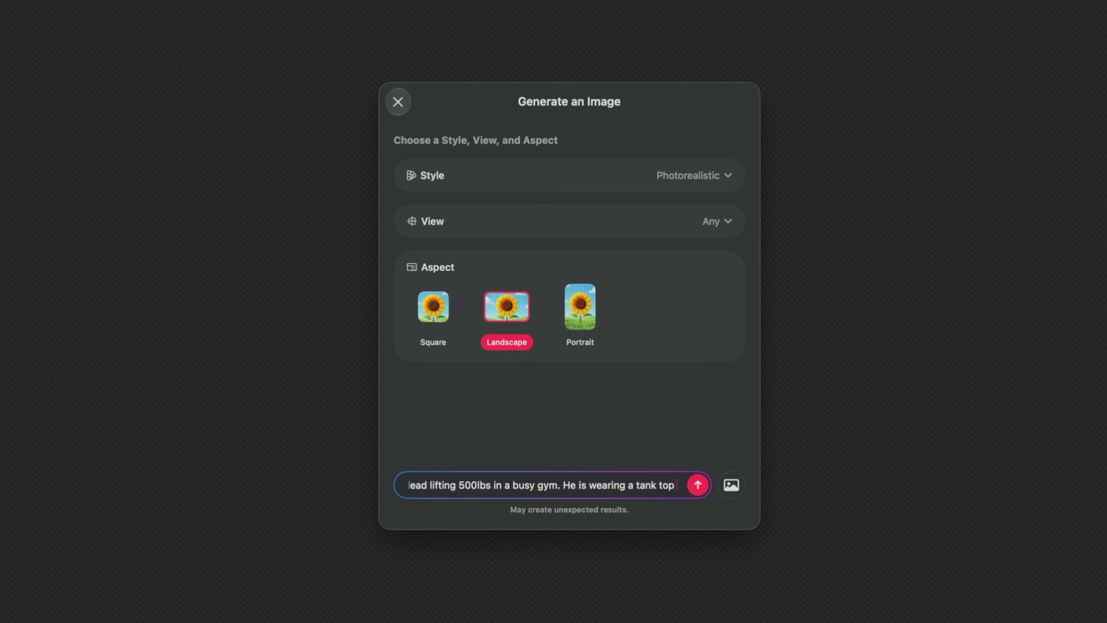
{"action": "type", "text": " with skinny straps and he looks like he is struggling. He has tattoos on his arms, and is standing all the way to the left side of the frame."}
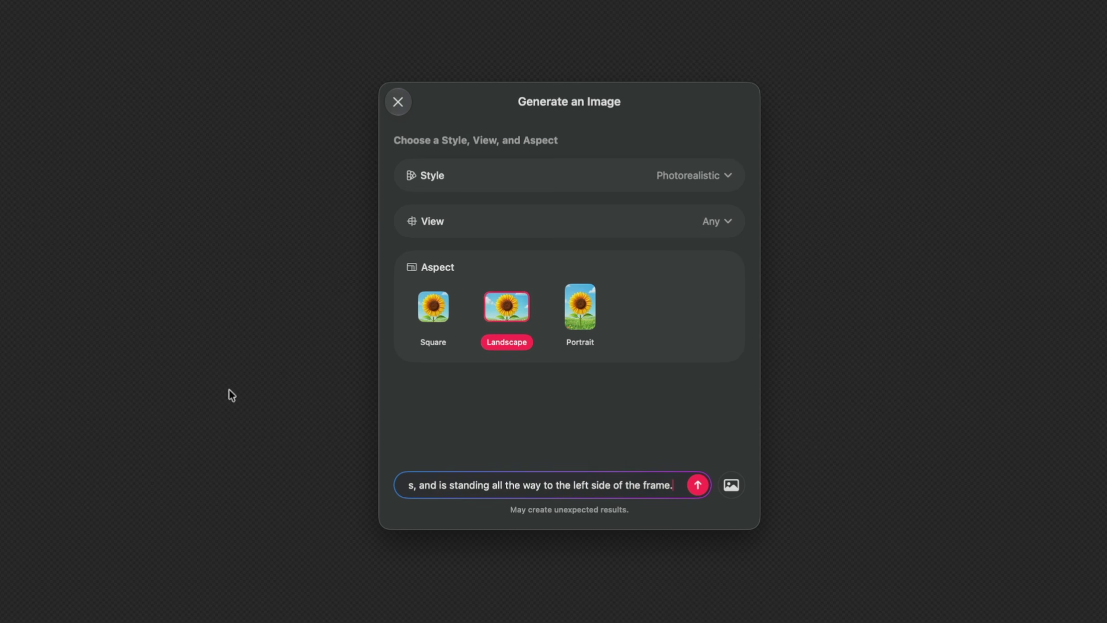
{"action": "left_click", "coordinate": [697, 485]}
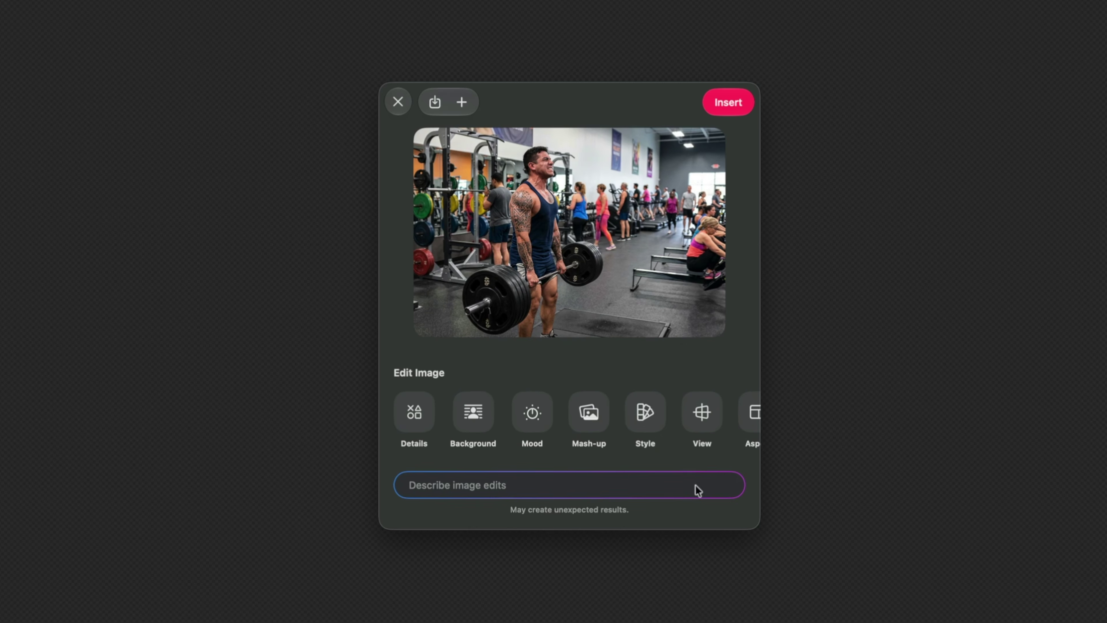
Edit the generated gym image with the prompt "Move him even further to the left"
{"action": "left_click", "coordinate": [491, 485]}
{"action": "type", "text": "Move him even further to the le"}
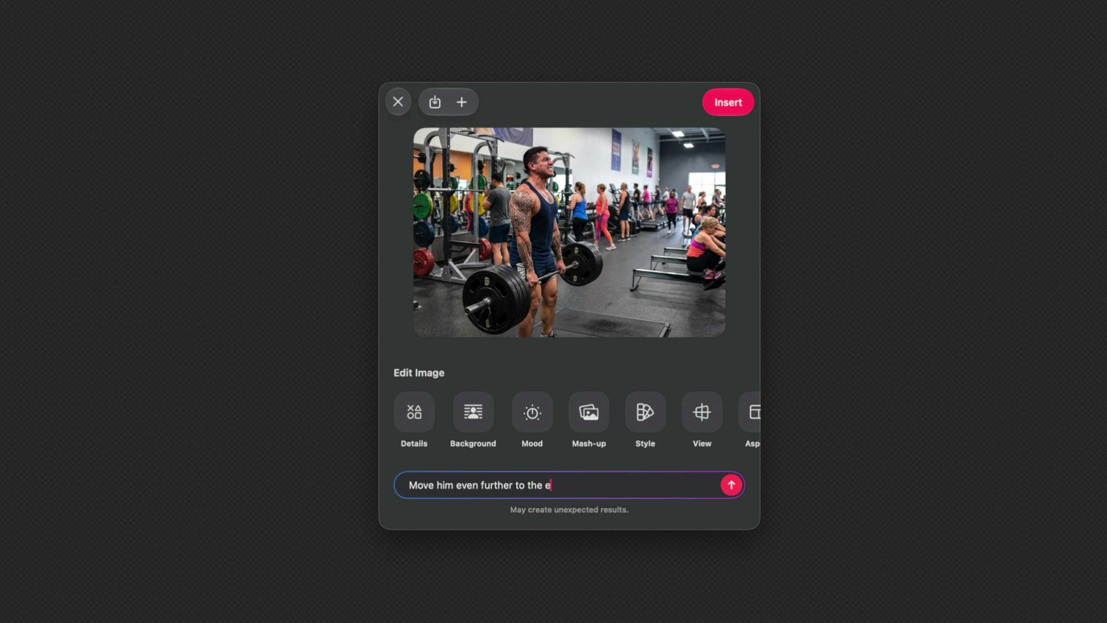
{"action": "type", "text": "ft"}
{"action": "left_click", "coordinate": [731, 486]}
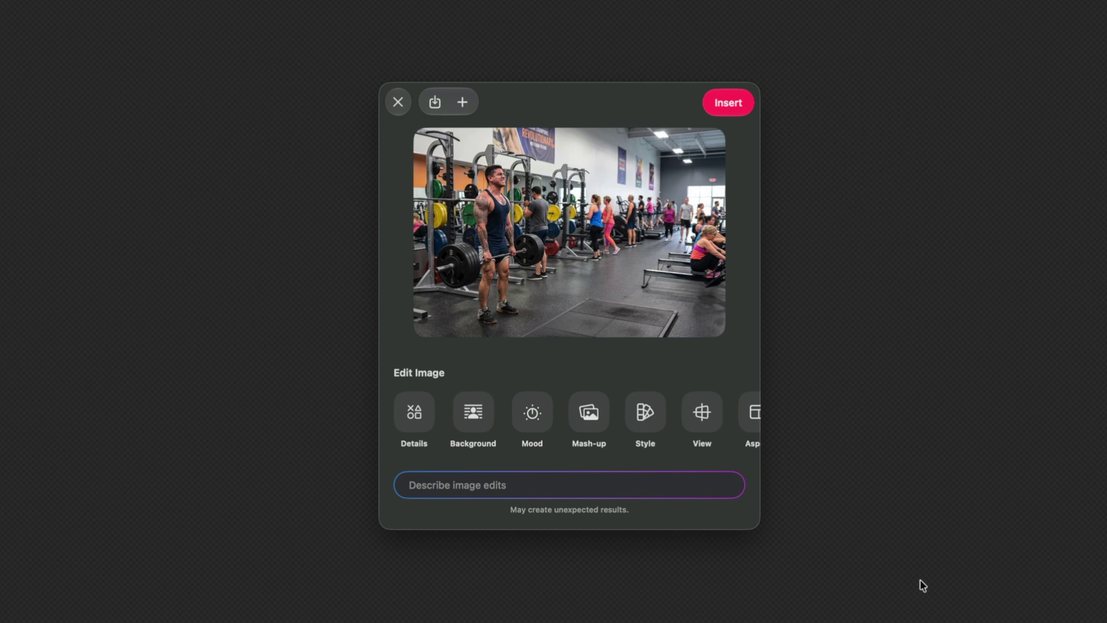
Insert the generated gym image into the document and enlarge it to fill the canvas
{"action": "left_click", "coordinate": [732, 105]}
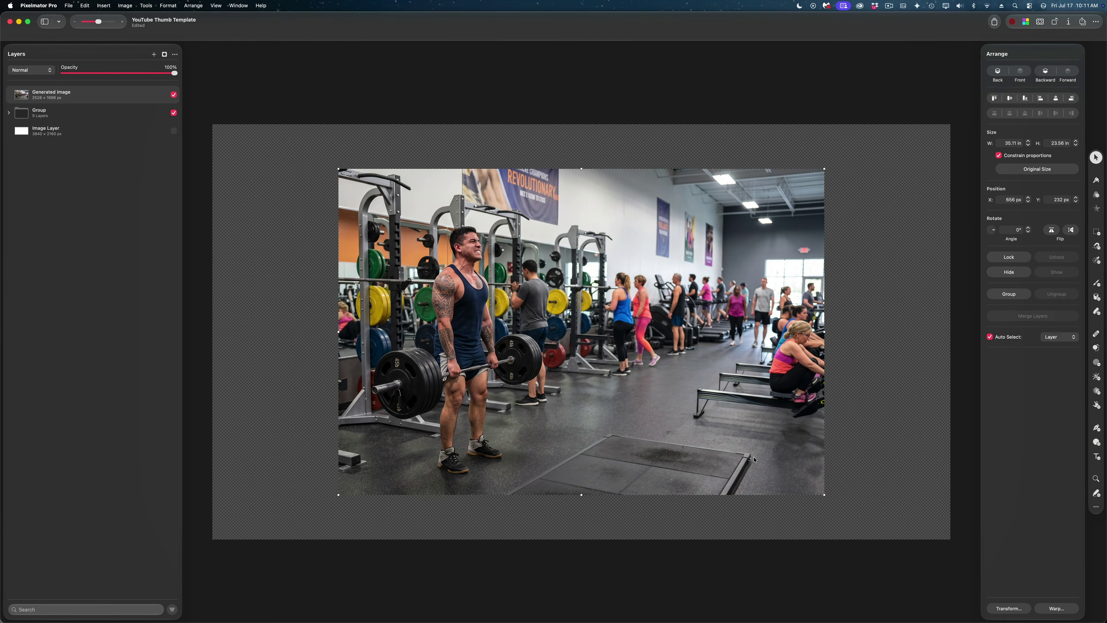
{"action": "left_click_drag", "start_coordinate": [825, 494], "coordinate": [950, 578]}
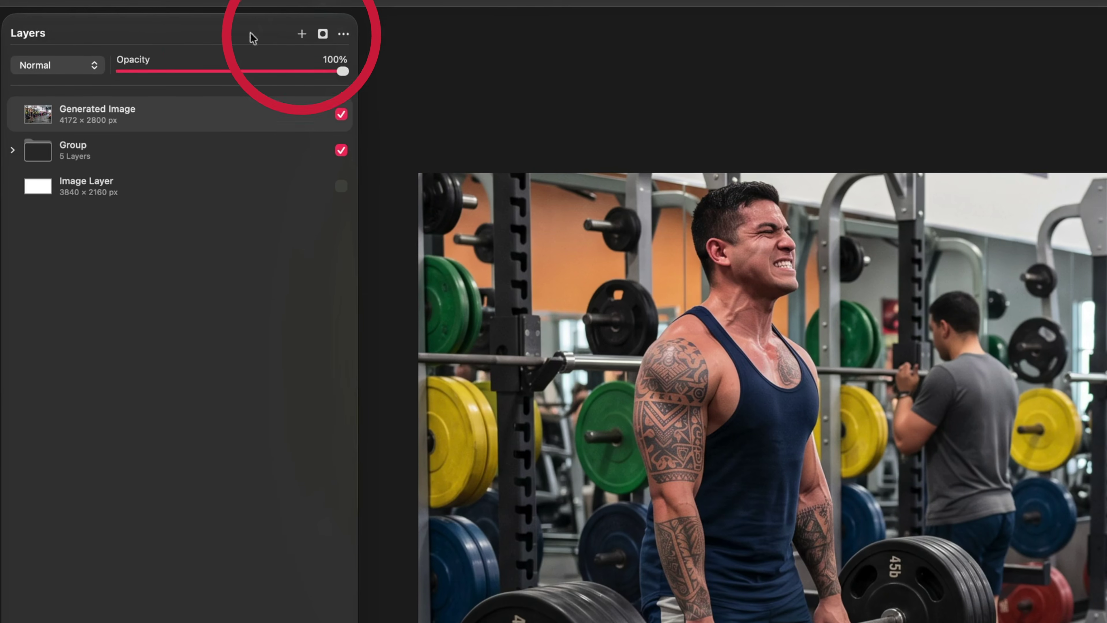
Add a Color Adjustments layer above the gym image, try Modern Films presets 01 to 05, and hide the layer
{"action": "left_click", "coordinate": [301, 35]}
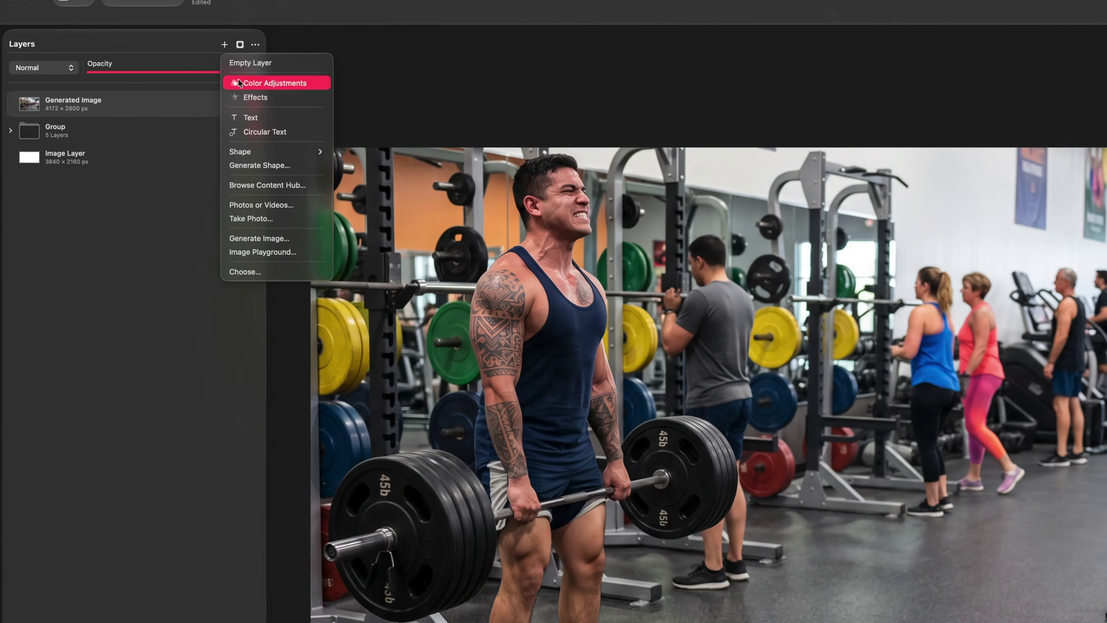
{"action": "left_click", "coordinate": [331, 86]}
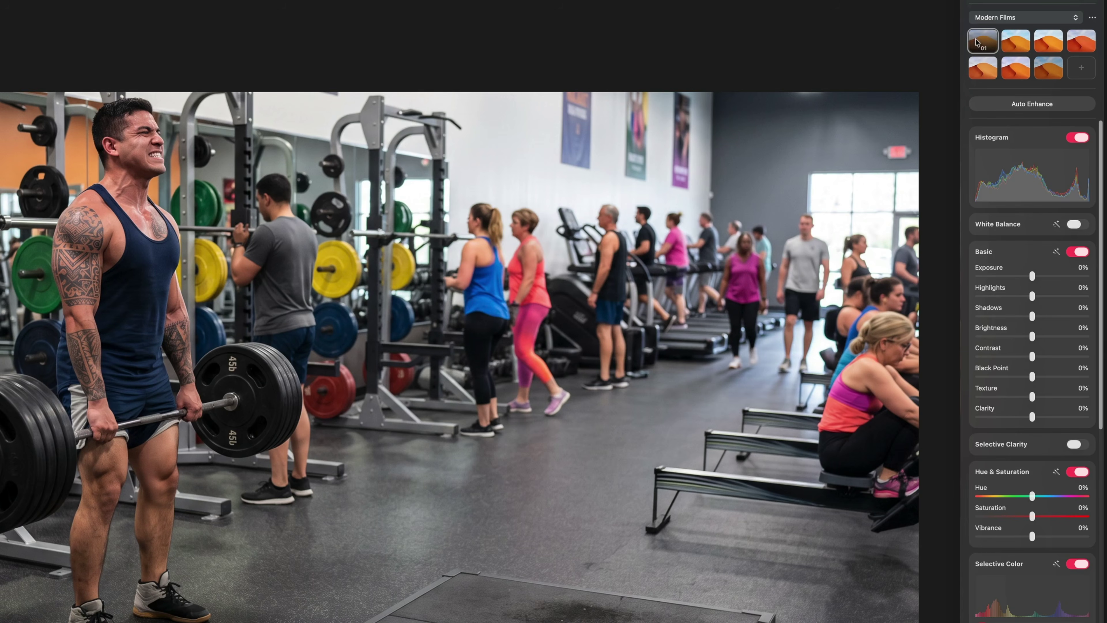
{"action": "left_click", "coordinate": [974, 42]}
{"action": "left_click", "coordinate": [1016, 42]}
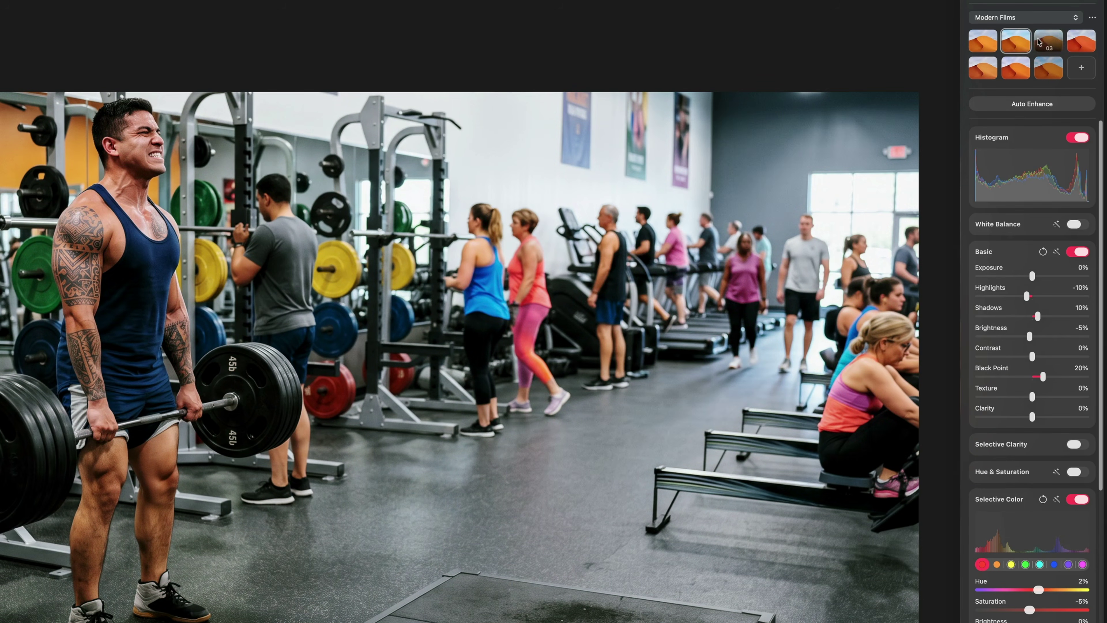
{"action": "left_click", "coordinate": [1048, 42]}
{"action": "left_click", "coordinate": [1076, 43]}
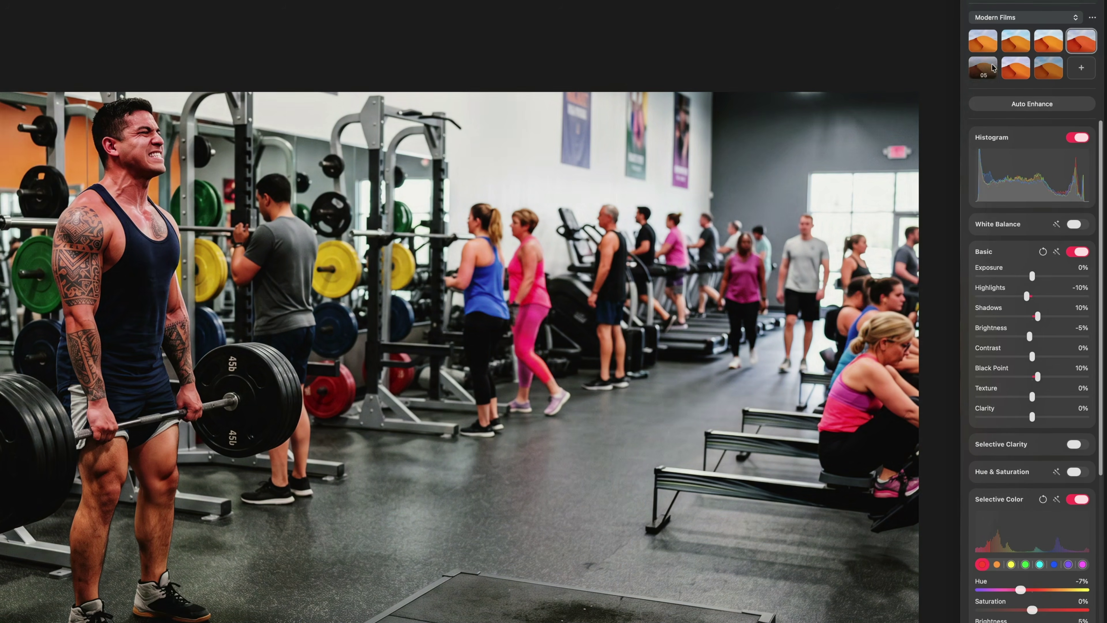
{"action": "left_click", "coordinate": [986, 68]}
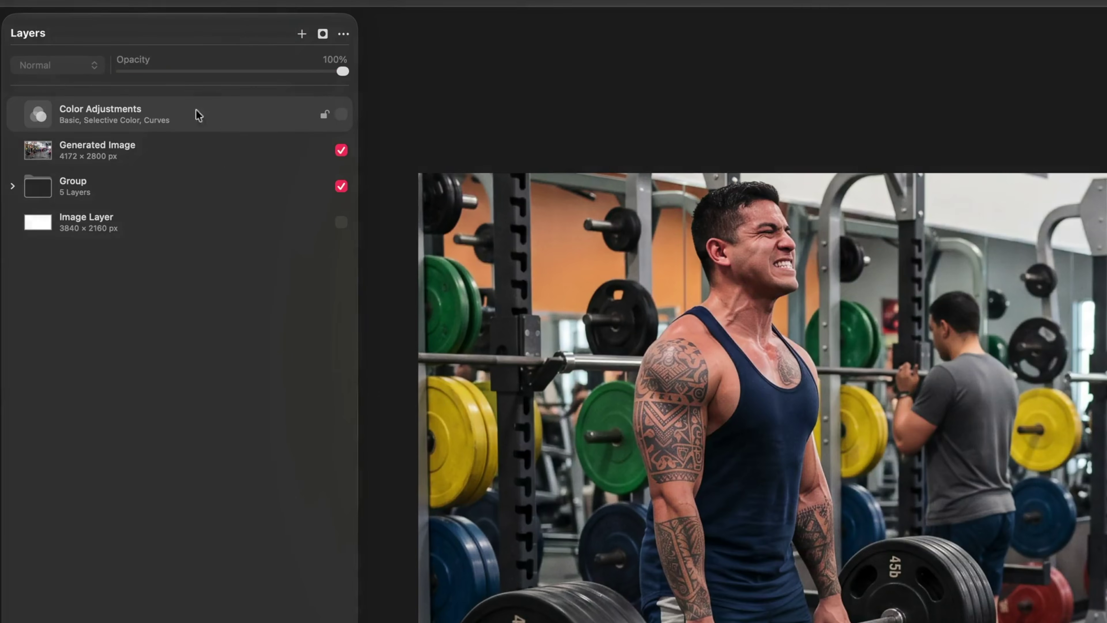
Add a second Color Adjustments layer with the fourth Vintage preset, then hide the layer
{"action": "left_click", "coordinate": [302, 35]}
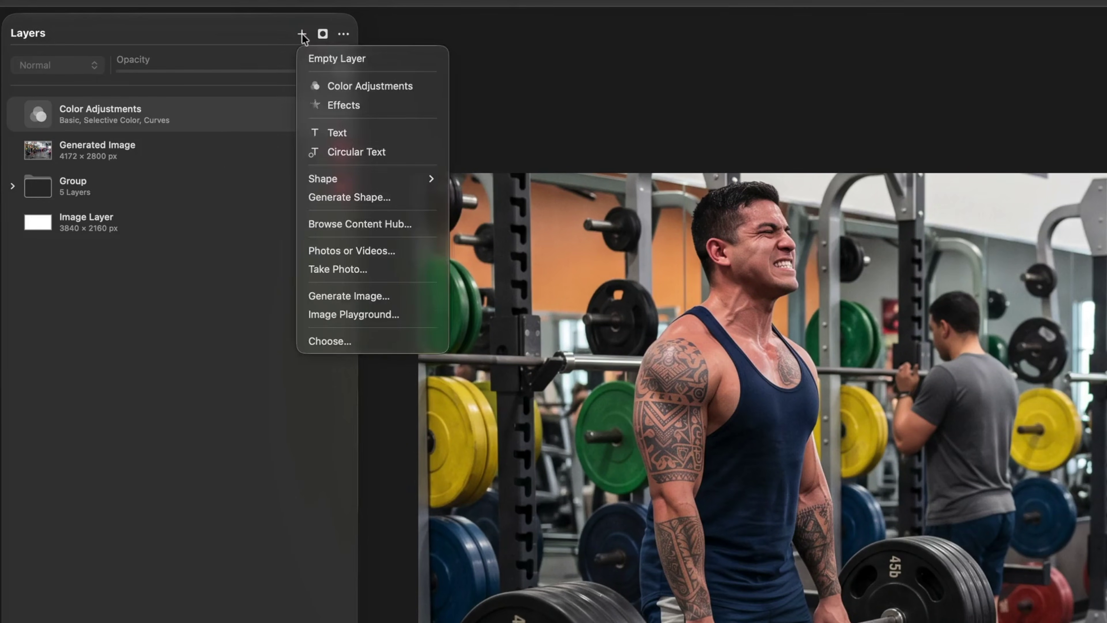
{"action": "left_click", "coordinate": [343, 85]}
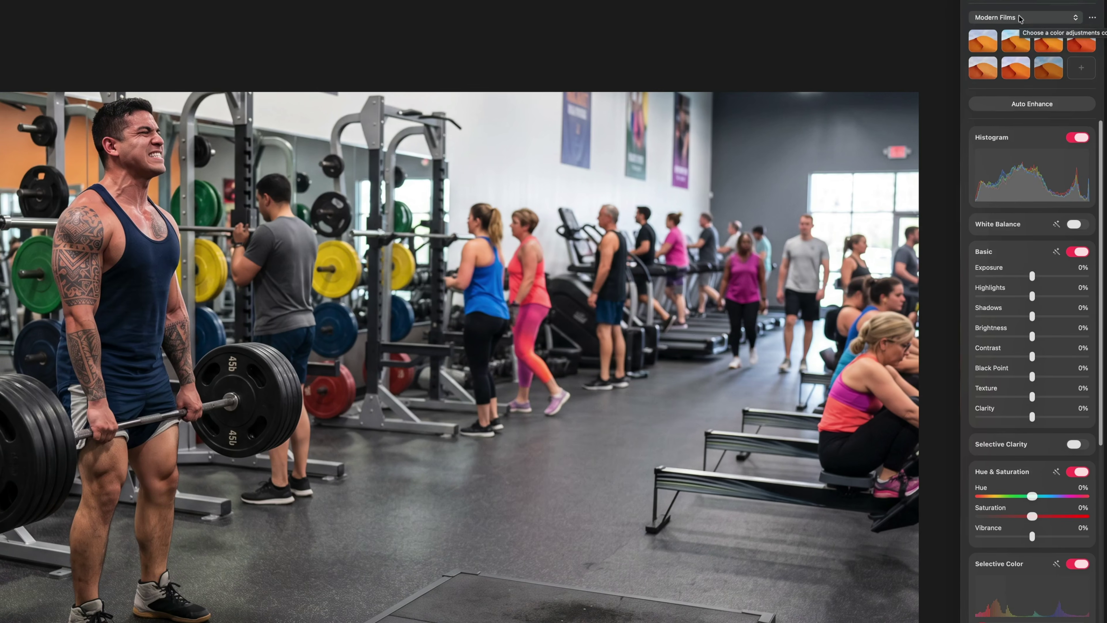
{"action": "left_click", "coordinate": [1024, 70]}
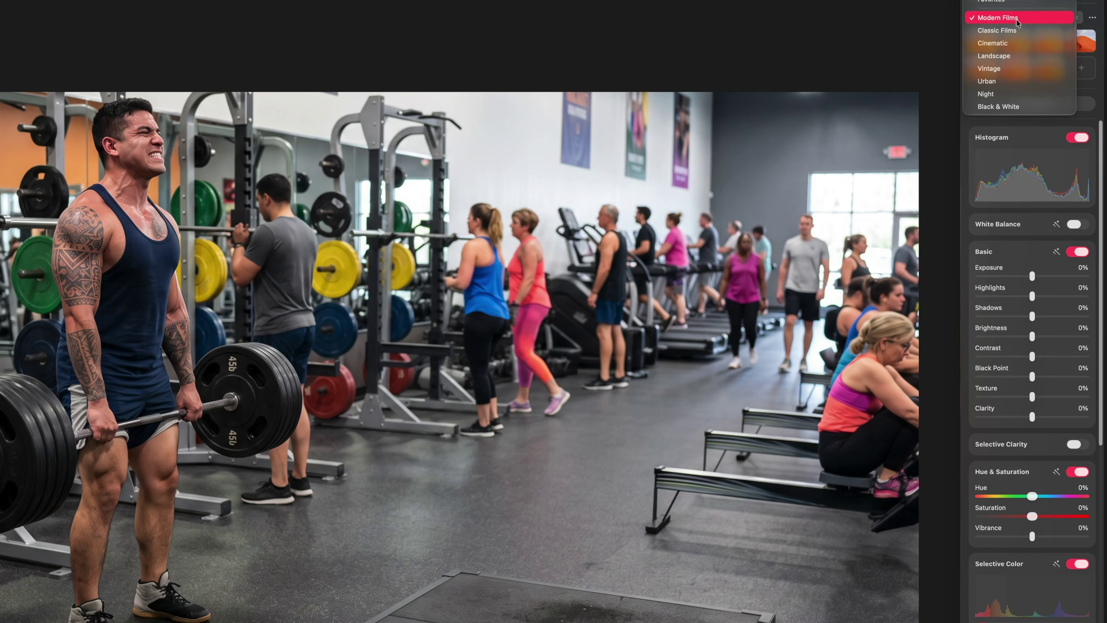
{"action": "left_click", "coordinate": [998, 68]}
{"action": "left_click", "coordinate": [1014, 43]}
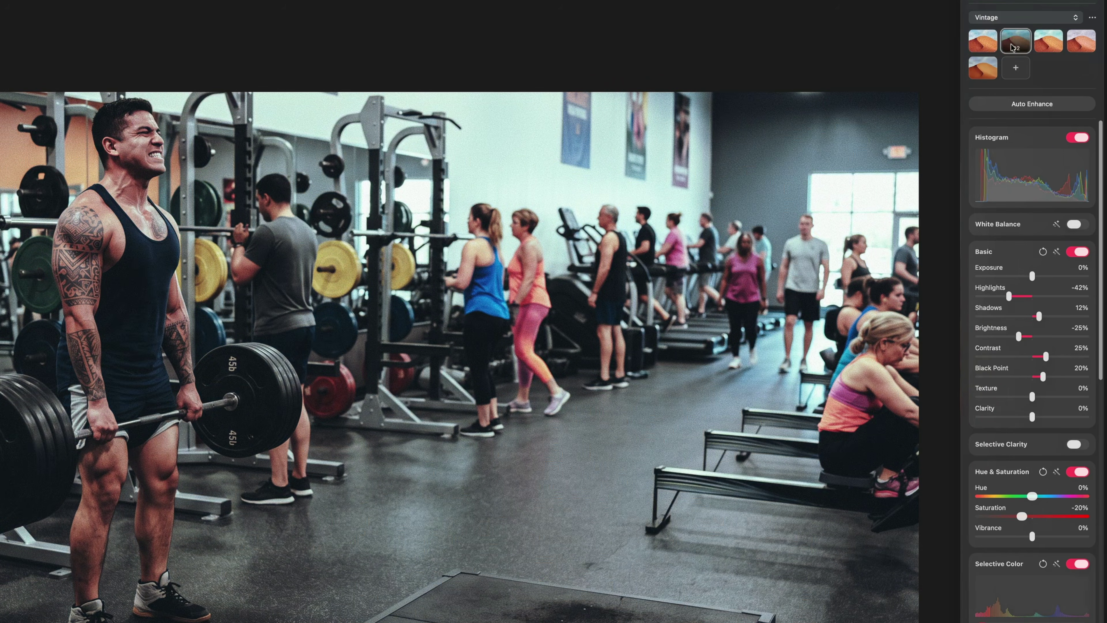
{"action": "left_click", "coordinate": [1080, 40]}
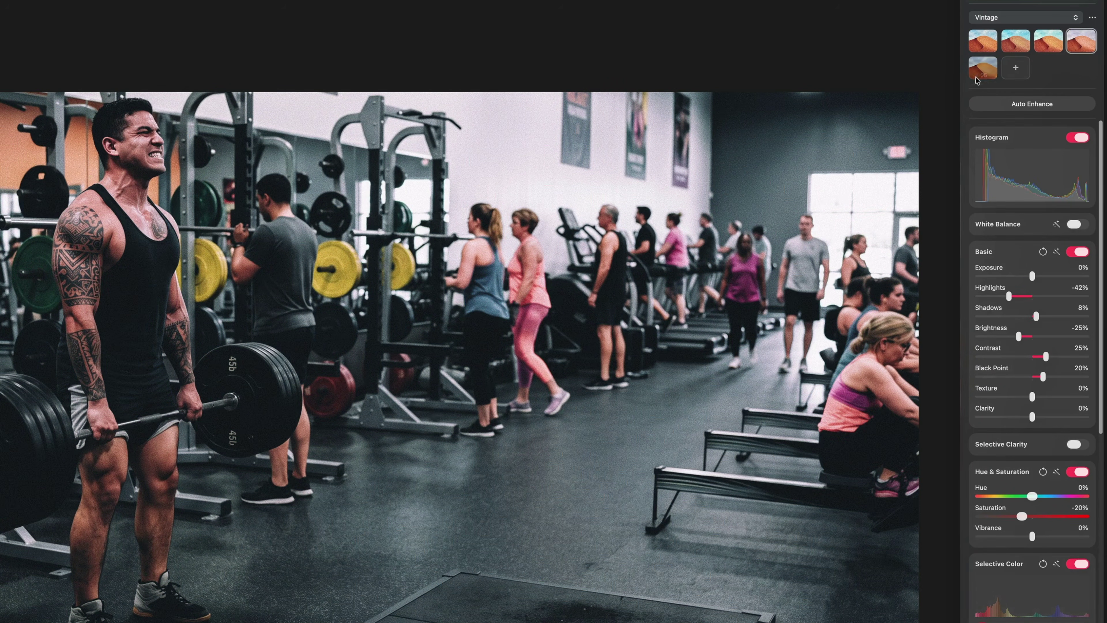
{"action": "left_click", "coordinate": [981, 68]}
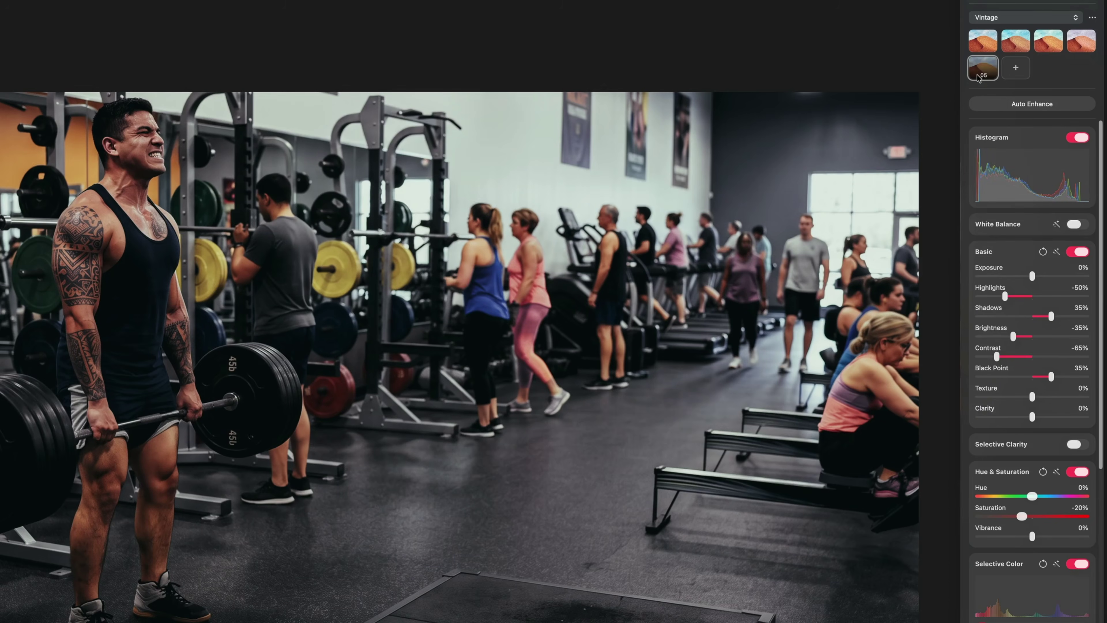
{"action": "left_click", "coordinate": [1074, 45]}
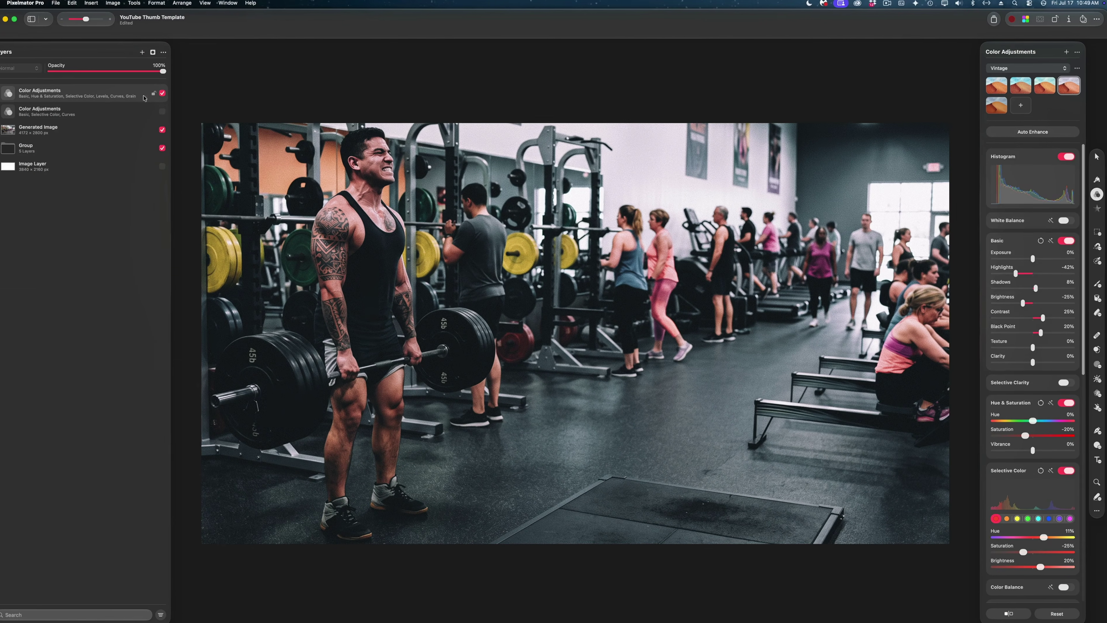
{"action": "left_click", "coordinate": [156, 92]}
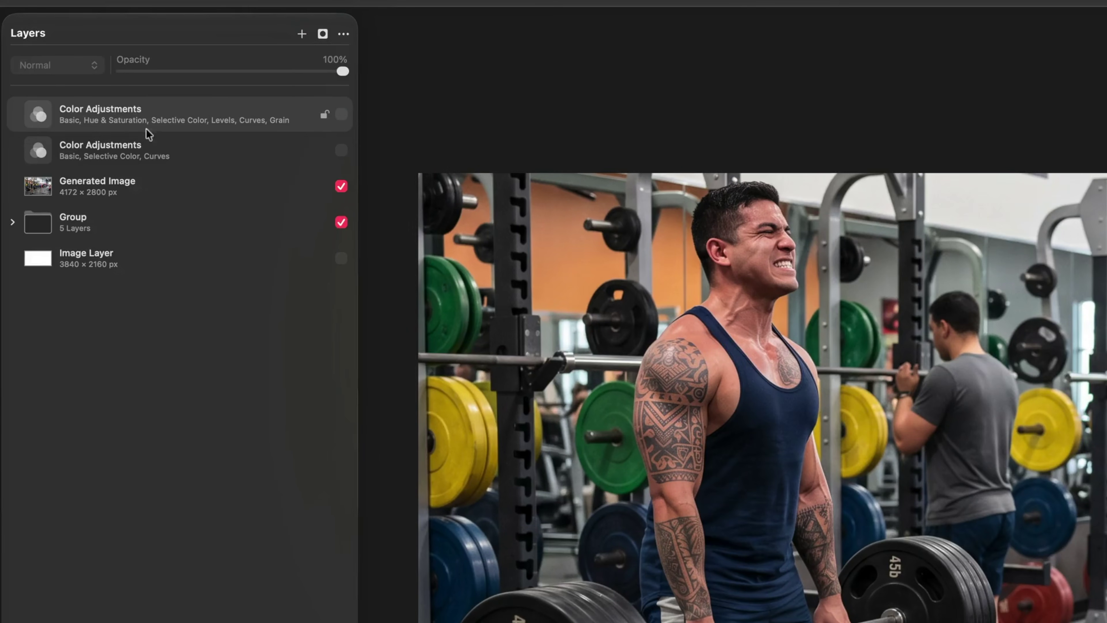
Add a third Color Adjustments layer, compare the presets of the Urban collection, and apply a strongly saturated one
{"action": "left_click", "coordinate": [303, 34]}
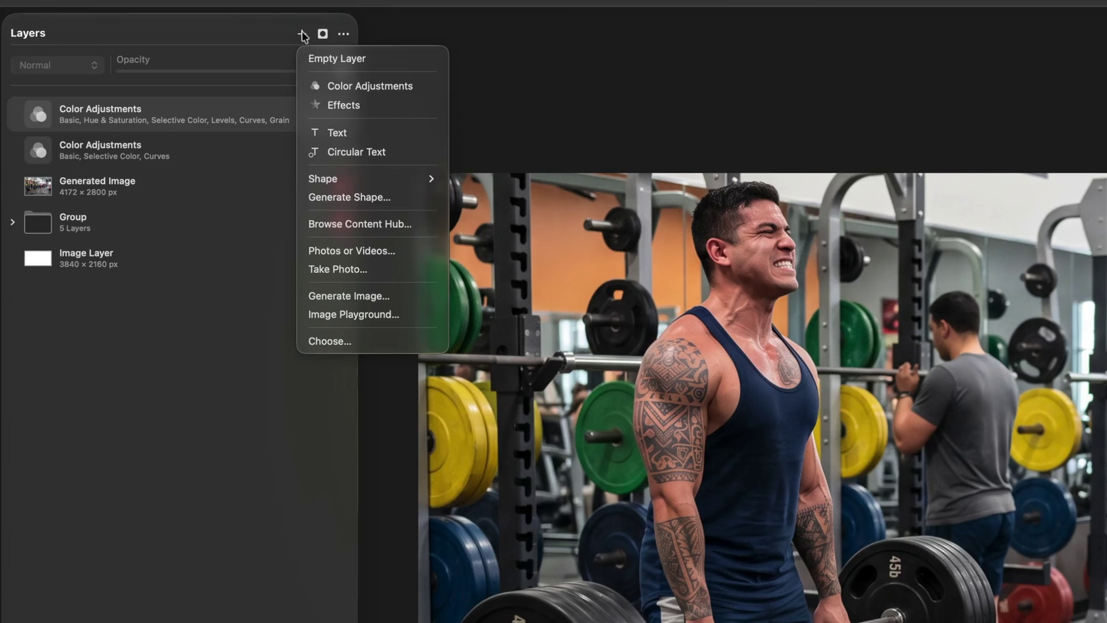
{"action": "left_click", "coordinate": [349, 86]}
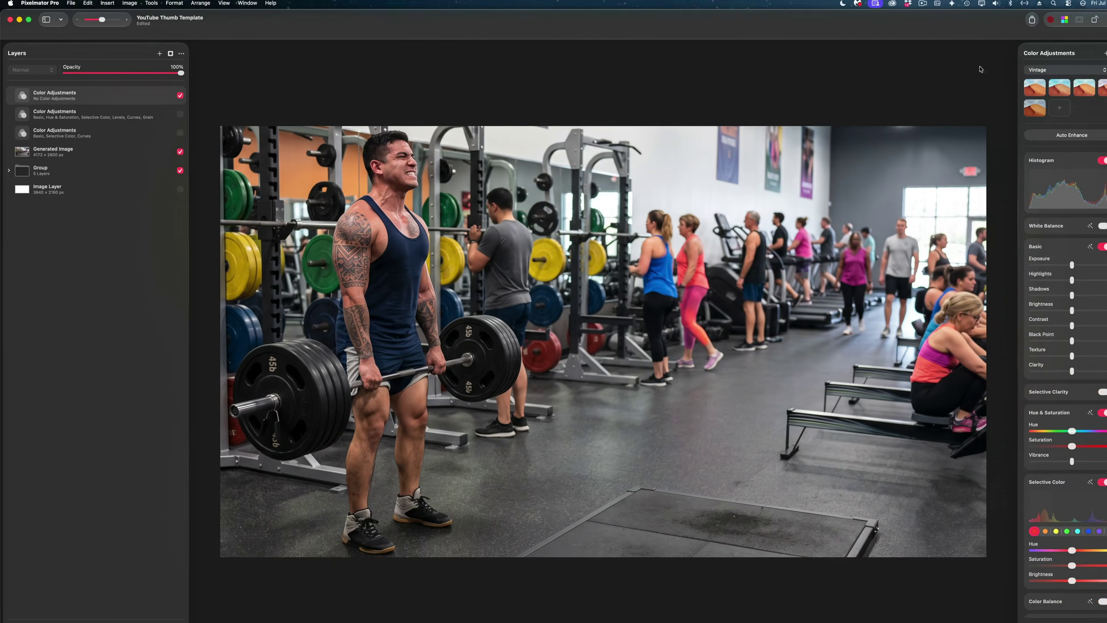
{"action": "left_click", "coordinate": [1007, 71]}
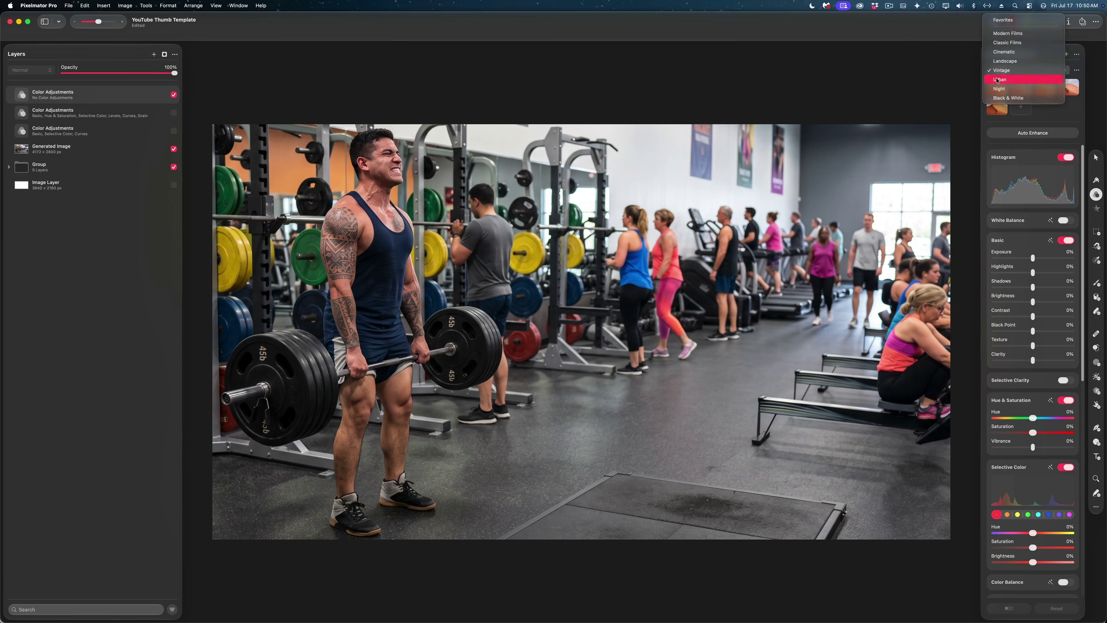
{"action": "left_click", "coordinate": [1004, 79]}
{"action": "left_click", "coordinate": [1022, 71]}
{"action": "left_click", "coordinate": [1050, 68]}
{"action": "left_click", "coordinate": [1079, 67]}
{"action": "left_click", "coordinate": [993, 90]}
{"action": "left_click", "coordinate": [1080, 67]}
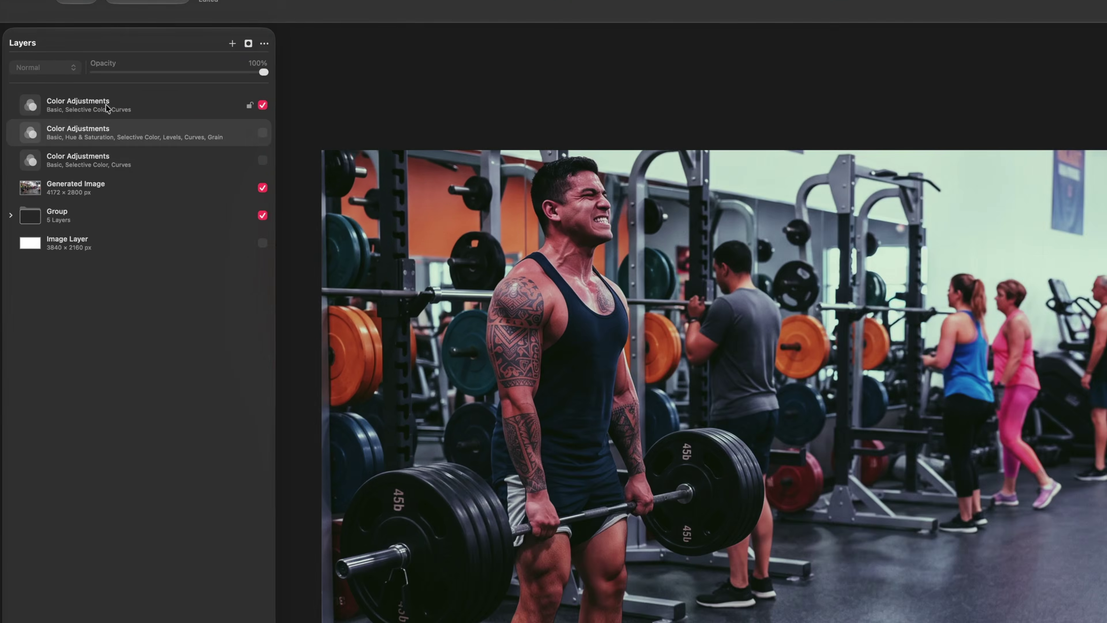
Rename the three Color Adjustments layers, from the uppermost down, as Saturated, Gritty and High Contrast, leaving only High Contrast shown
{"action": "double_click", "coordinate": [53, 94]}
{"action": "type", "text": "Saturated"}
{"action": "key", "text": "Tab"}
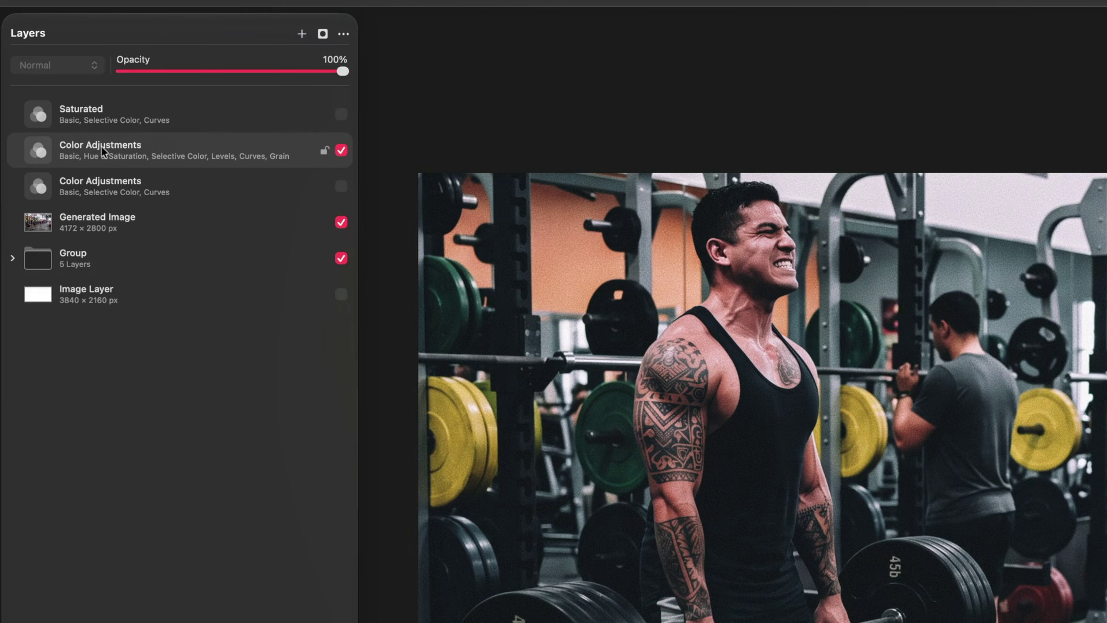
{"action": "type", "text": "Gritty"}
{"action": "key", "text": "Tab"}
{"action": "type", "text": "High Contrast"}
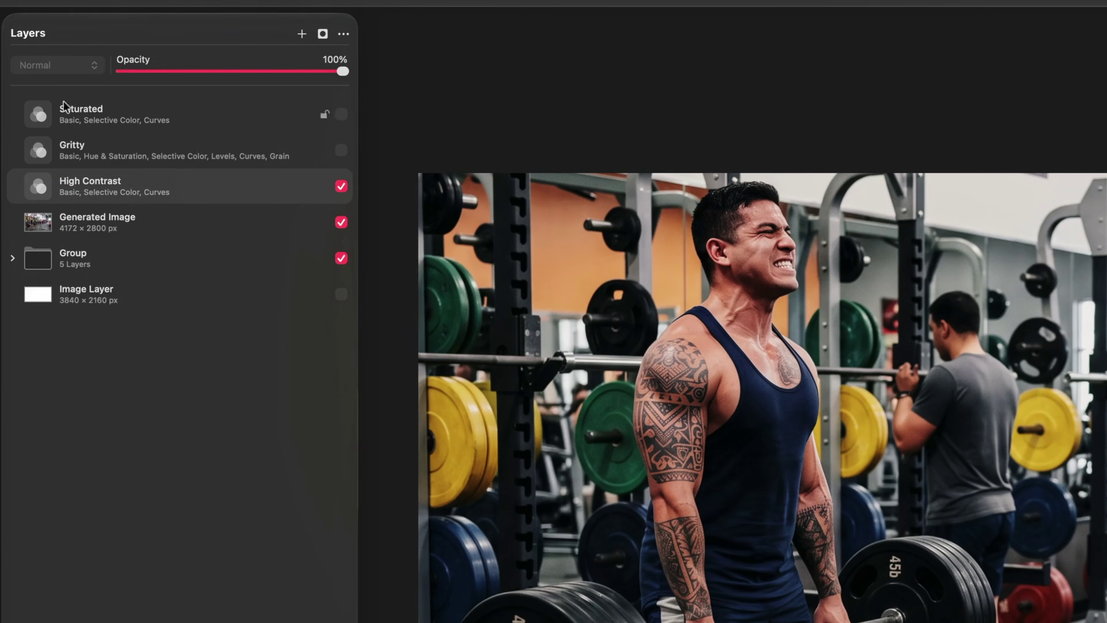
{"action": "key", "text": "Return"}
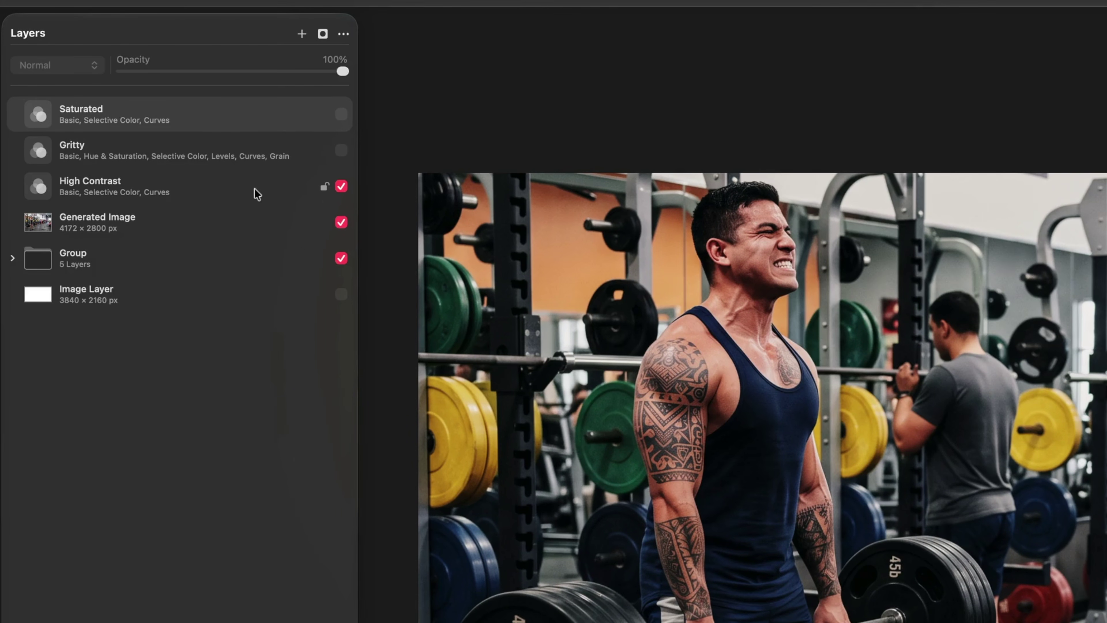
Add an empty layer above Saturated, hide it and rename it as None
{"action": "left_click", "coordinate": [302, 34]}
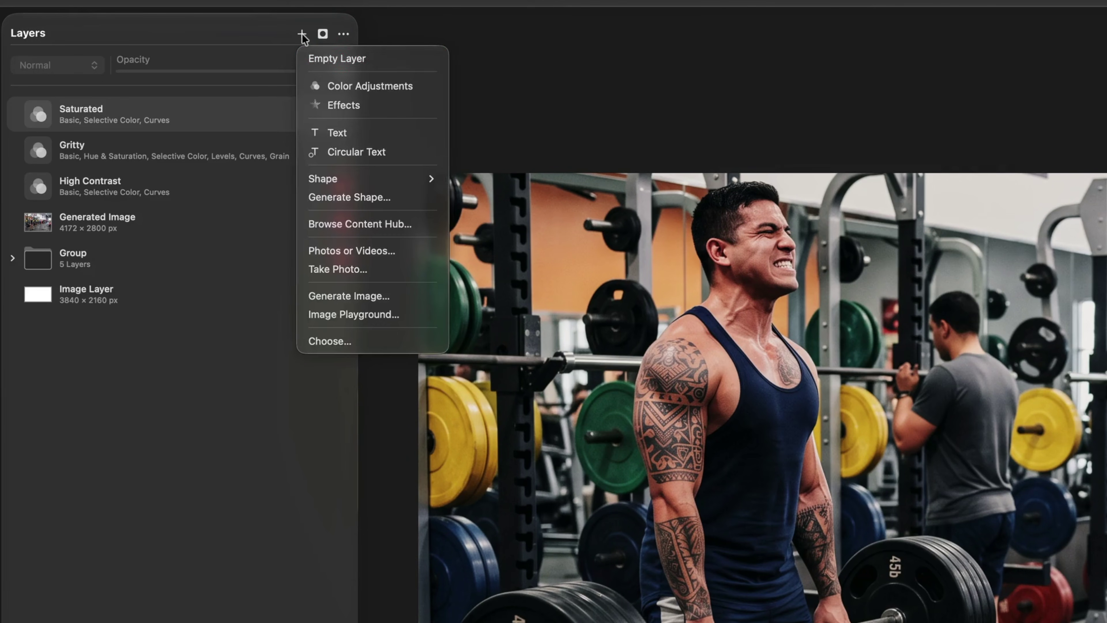
{"action": "left_click", "coordinate": [318, 58]}
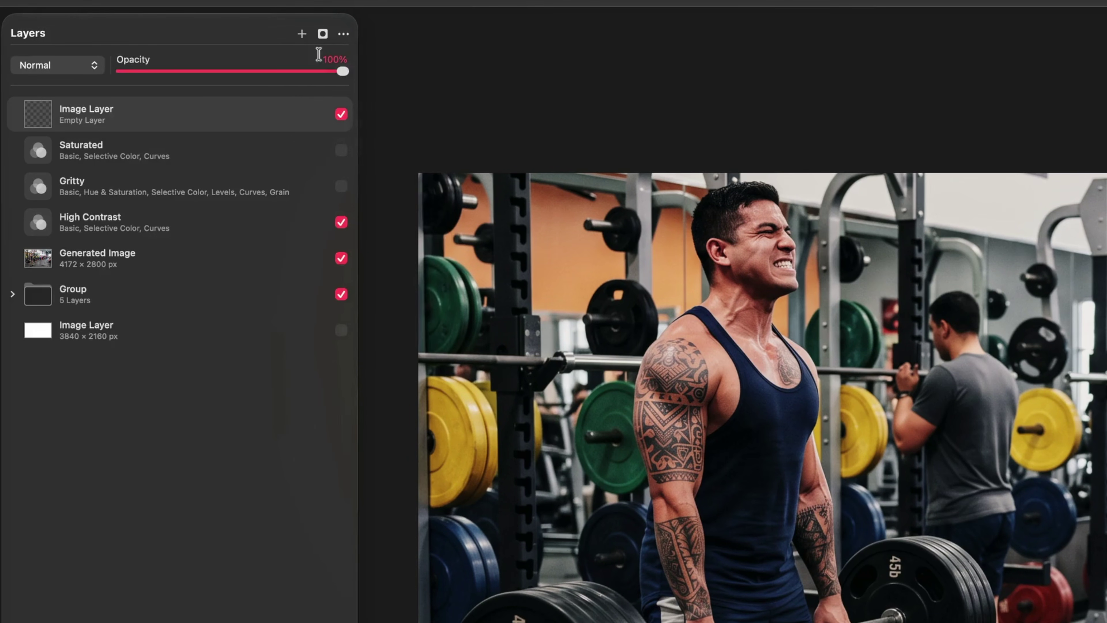
{"action": "left_click", "coordinate": [339, 115]}
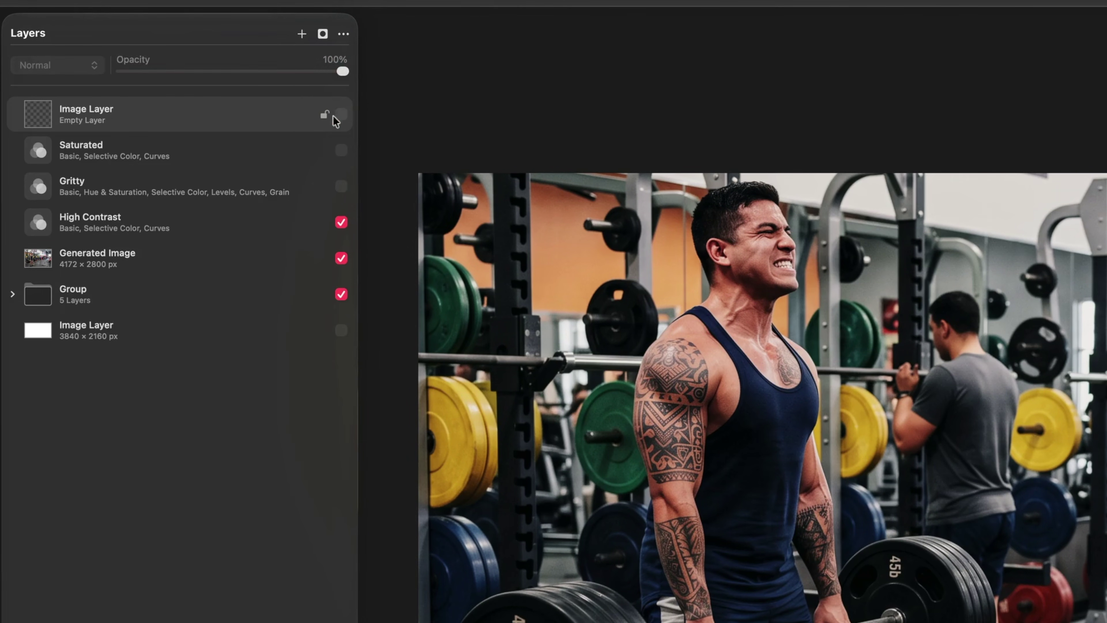
{"action": "double_click", "coordinate": [98, 109]}
{"action": "type", "text": "None"}
{"action": "key", "text": "Return"}
Group the None, Saturated, Gritty and High Contrast layers and rename the group as Color Adjustments
{"action": "left_click", "coordinate": [153, 222], "text": "shift"}
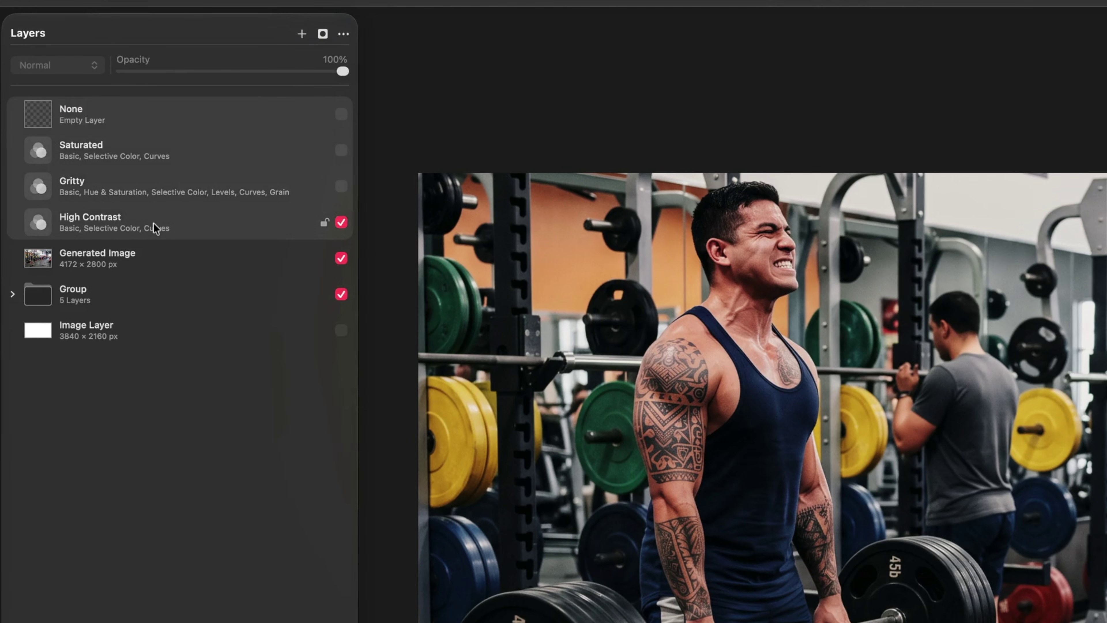
{"action": "right_click", "coordinate": [153, 222]}
{"action": "left_click", "coordinate": [171, 232]}
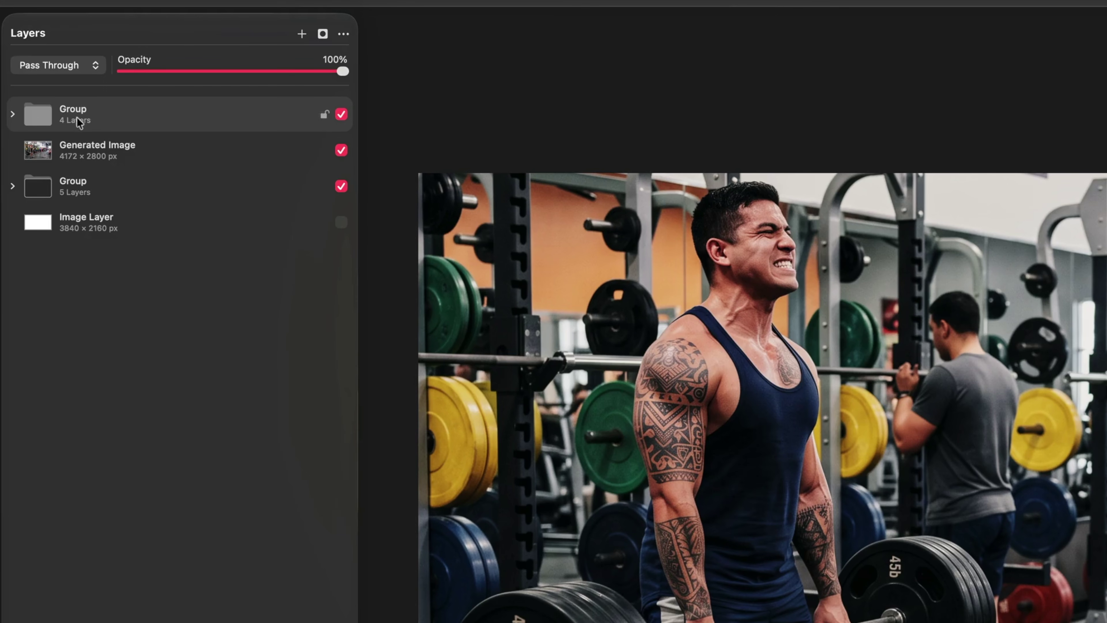
{"action": "double_click", "coordinate": [77, 109]}
{"action": "type", "text": "Color Adjustment"}
{"action": "key", "text": "Return"}
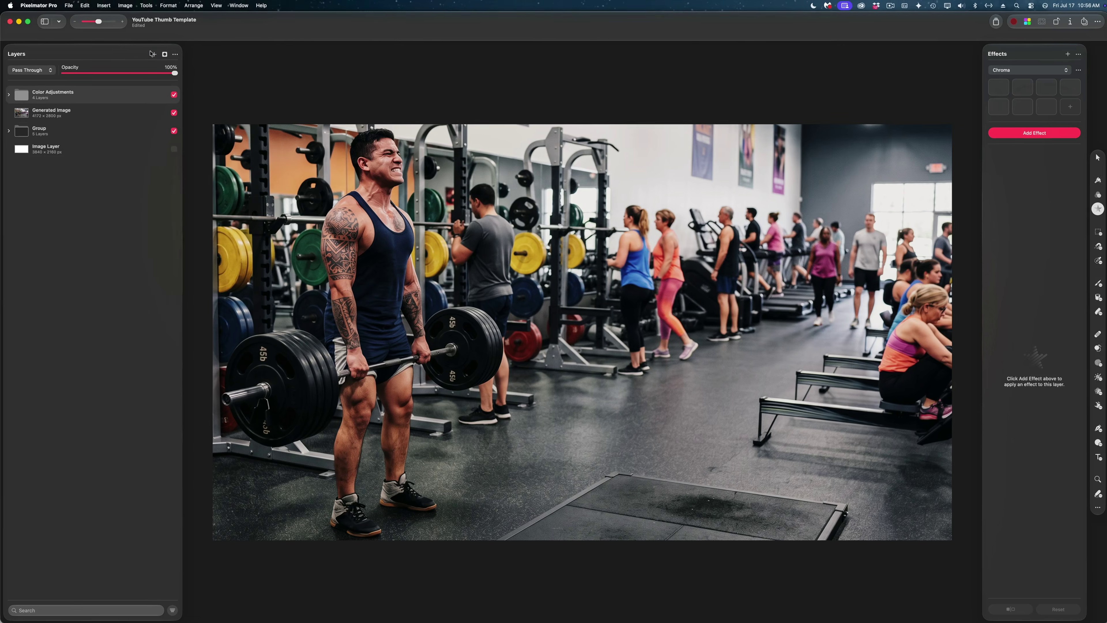
Add an Effects layer above the Color Adjustments group with the Line Screen halftone effect and set its sharpness to 0%
{"action": "left_click", "coordinate": [152, 54]}
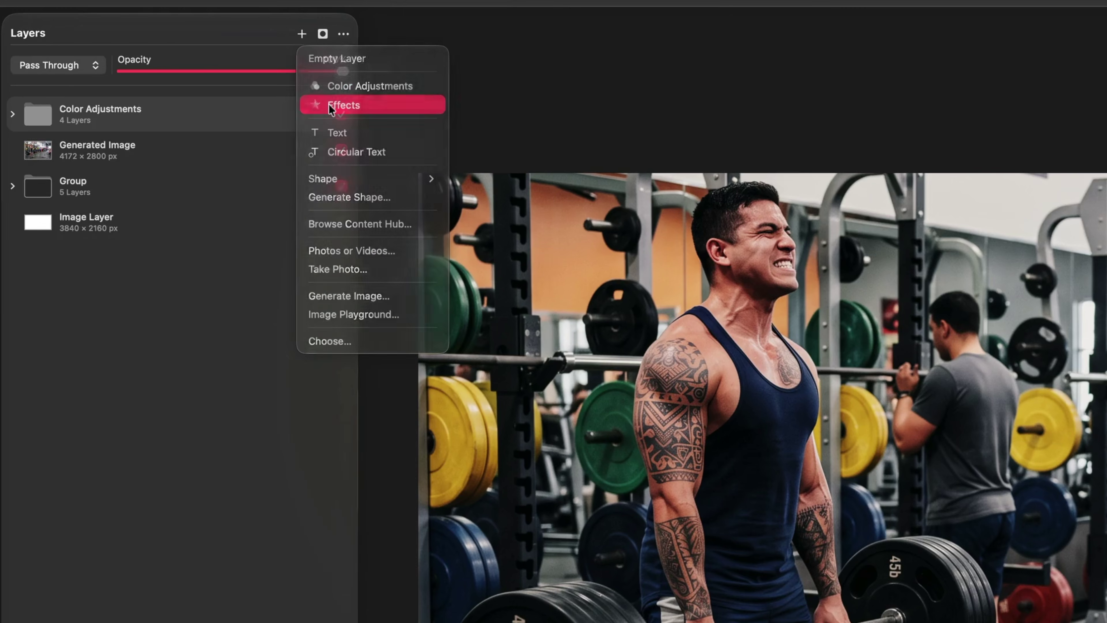
{"action": "left_click", "coordinate": [164, 90]}
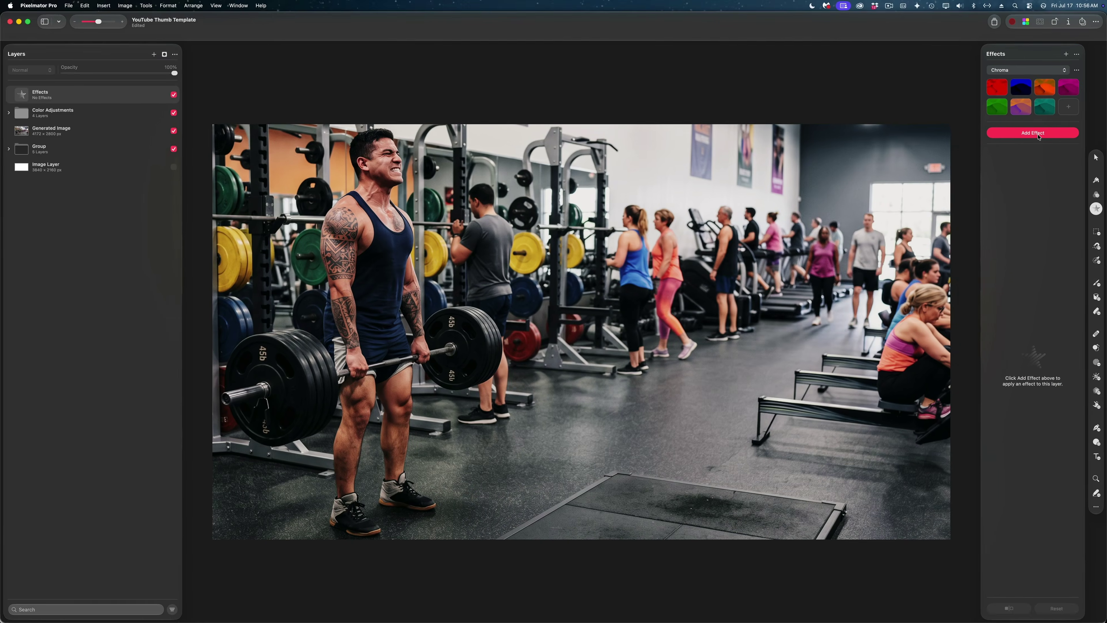
{"action": "left_click", "coordinate": [1039, 136]}
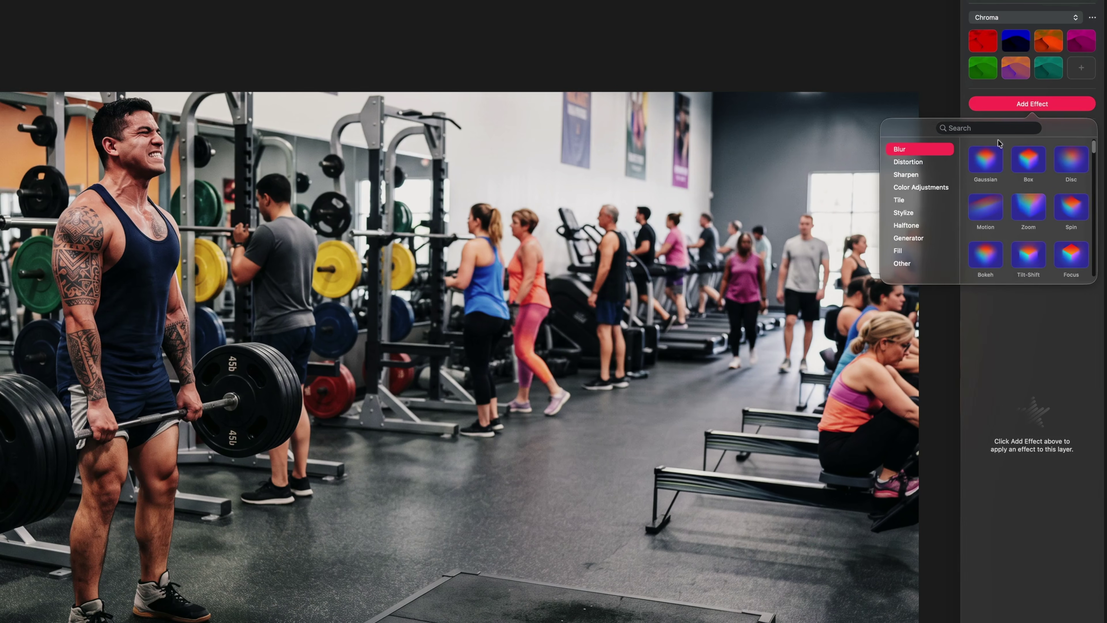
{"action": "left_click", "coordinate": [906, 225]}
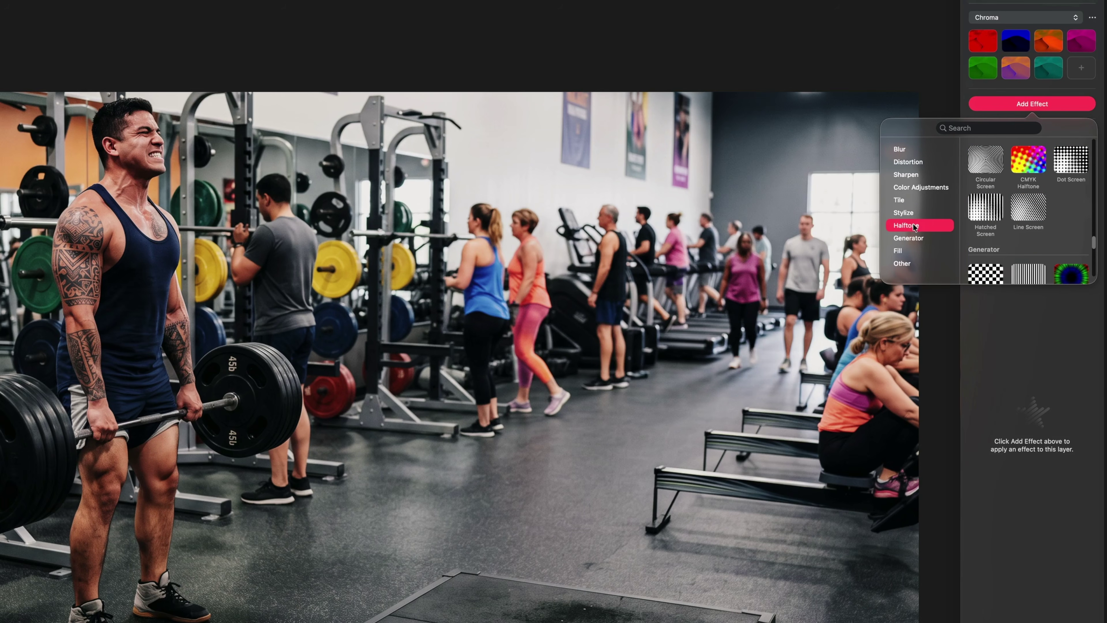
{"action": "left_click", "coordinate": [1024, 207]}
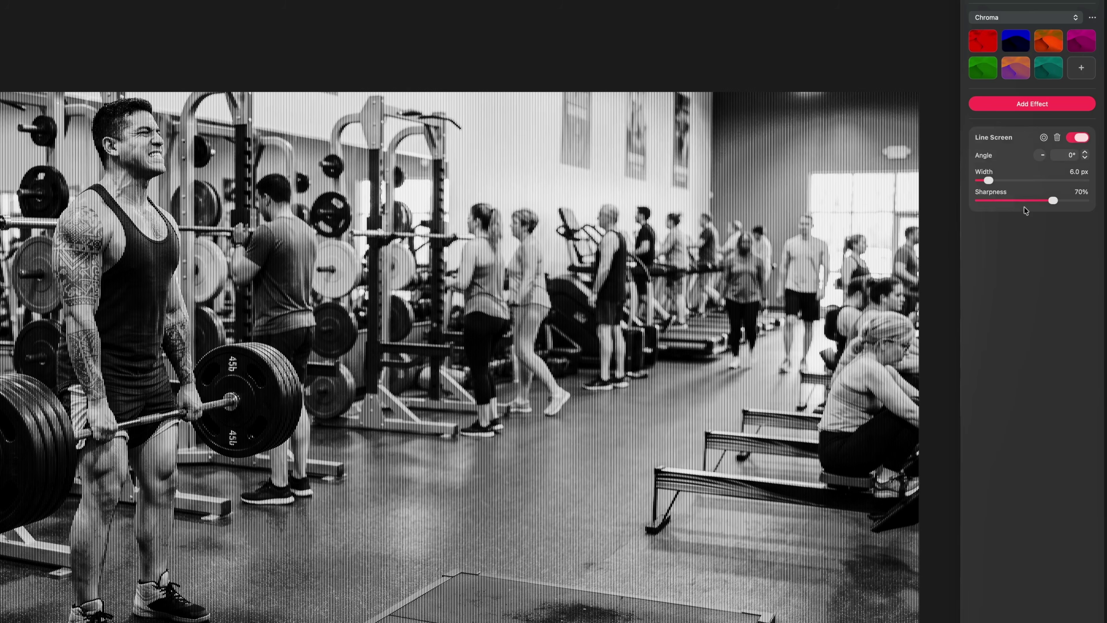
{"action": "left_click_drag", "start_coordinate": [1053, 200], "coordinate": [966, 203]}
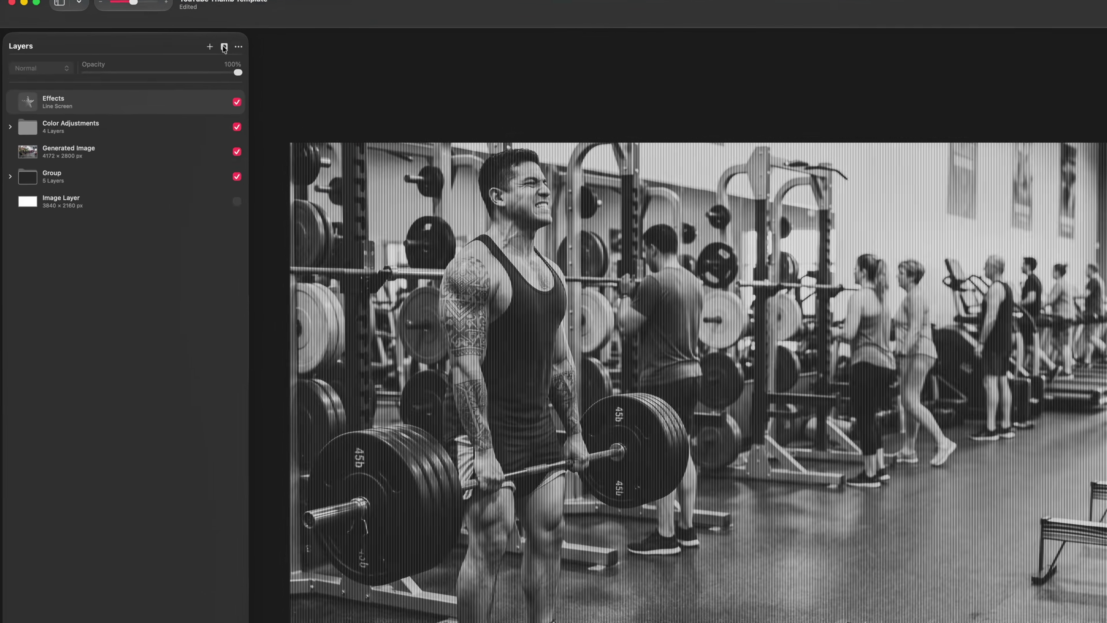
Add a rectangle mask to the Effects layer, tilt it and enlarge and move it so only the right part of the image is affected
{"action": "left_click", "coordinate": [164, 55]}
{"action": "left_click", "coordinate": [343, 113]}
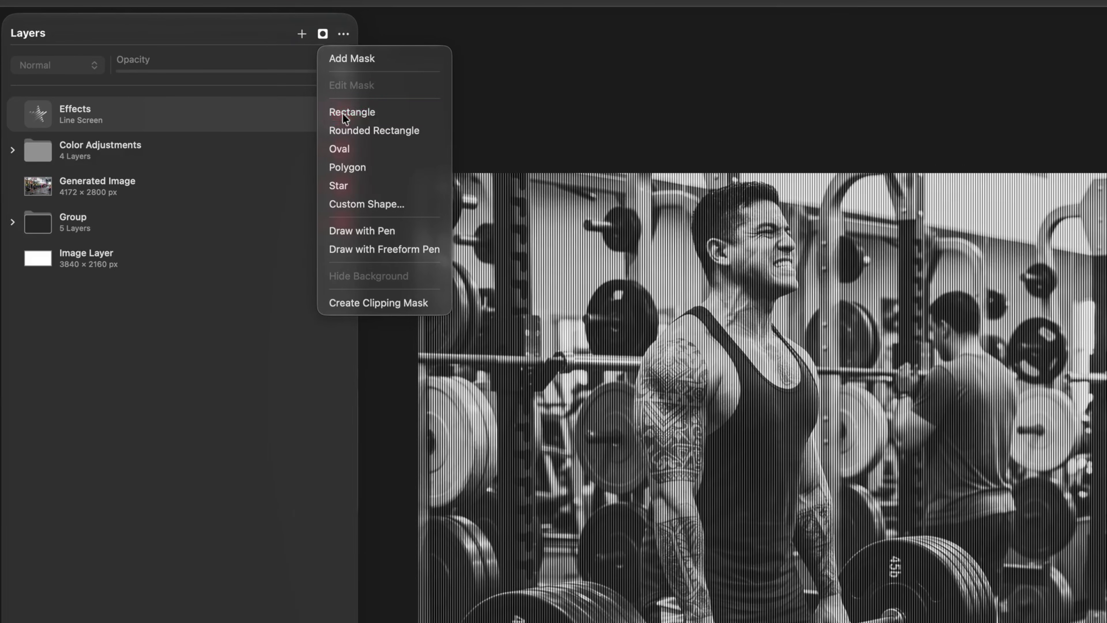
{"action": "left_click", "coordinate": [763, 186]}
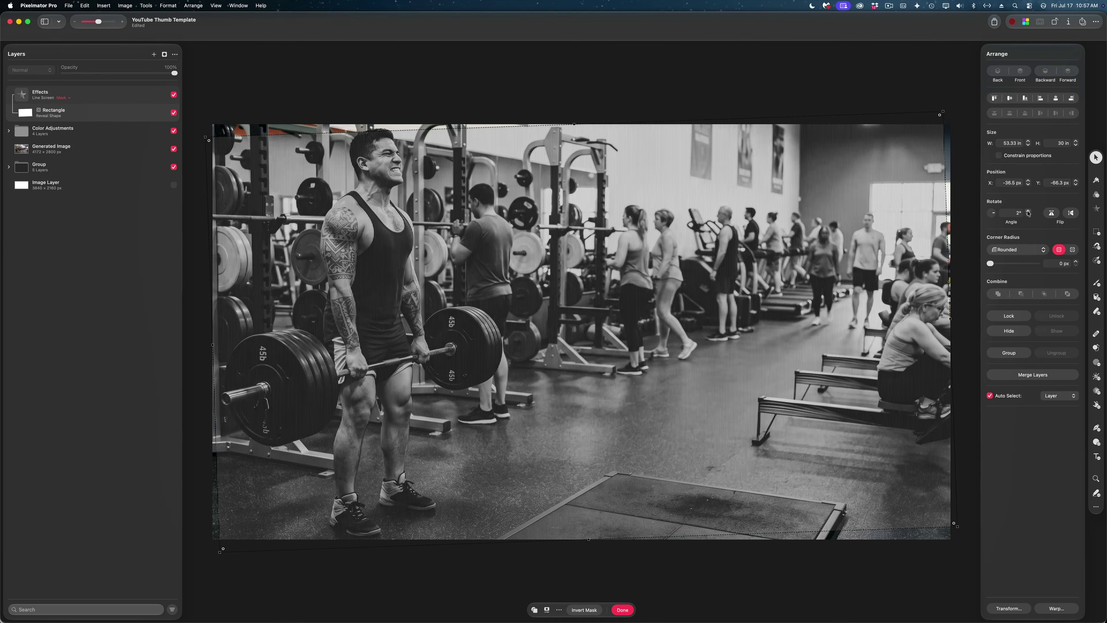
{"action": "left_click_drag", "start_coordinate": [993, 214], "coordinate": [992, 212]}
{"action": "left_click_drag", "start_coordinate": [784, 419], "coordinate": [1078, 591]}
{"action": "left_click_drag", "start_coordinate": [723, 420], "coordinate": [794, 438]}
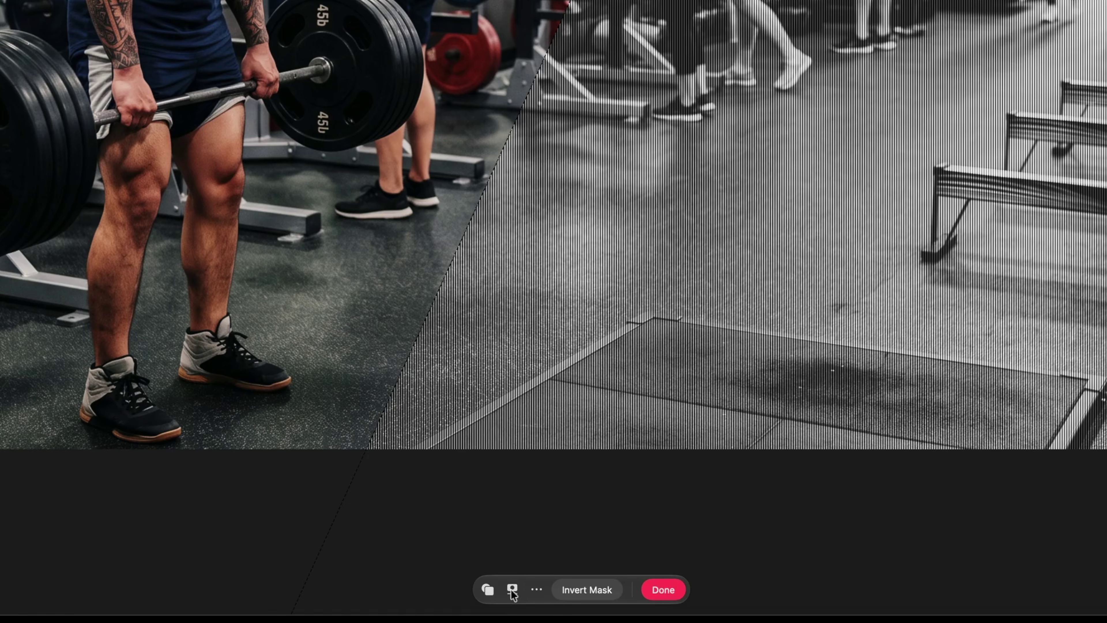
Feather the Effects layer's rectangle mask by 394 px and finish editing the mask
{"action": "left_click", "coordinate": [512, 589]}
{"action": "left_click_drag", "start_coordinate": [431, 553], "coordinate": [593, 554]}
{"action": "left_click", "coordinate": [227, 515]}
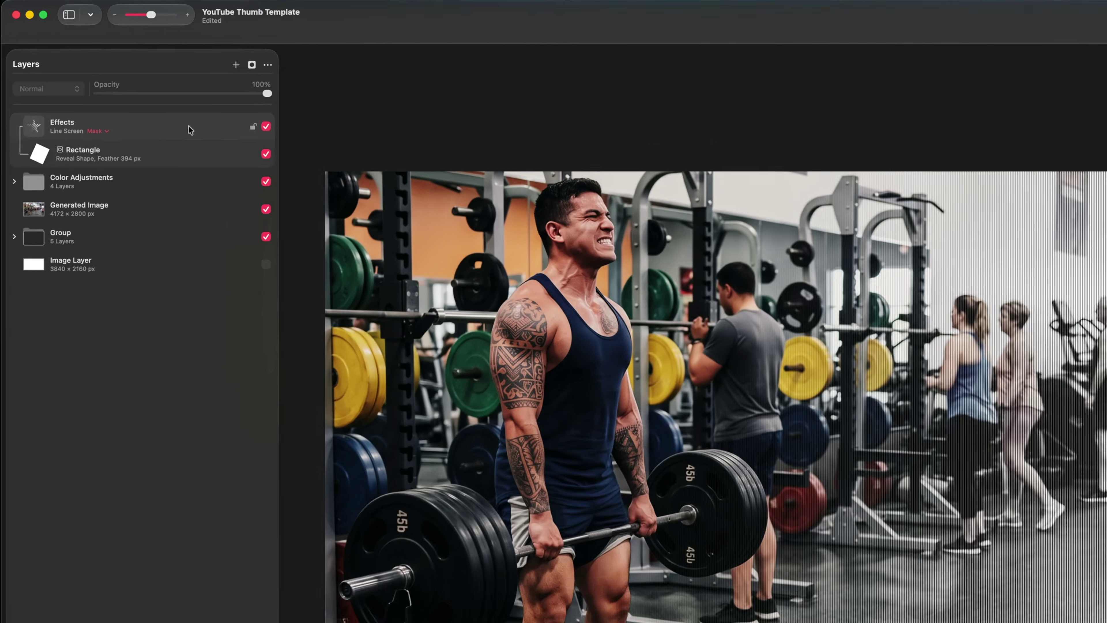
Duplicate the masked Effects layer, remove the Line Screen effect from the copy and hide the original
{"action": "right_click", "coordinate": [123, 94]}
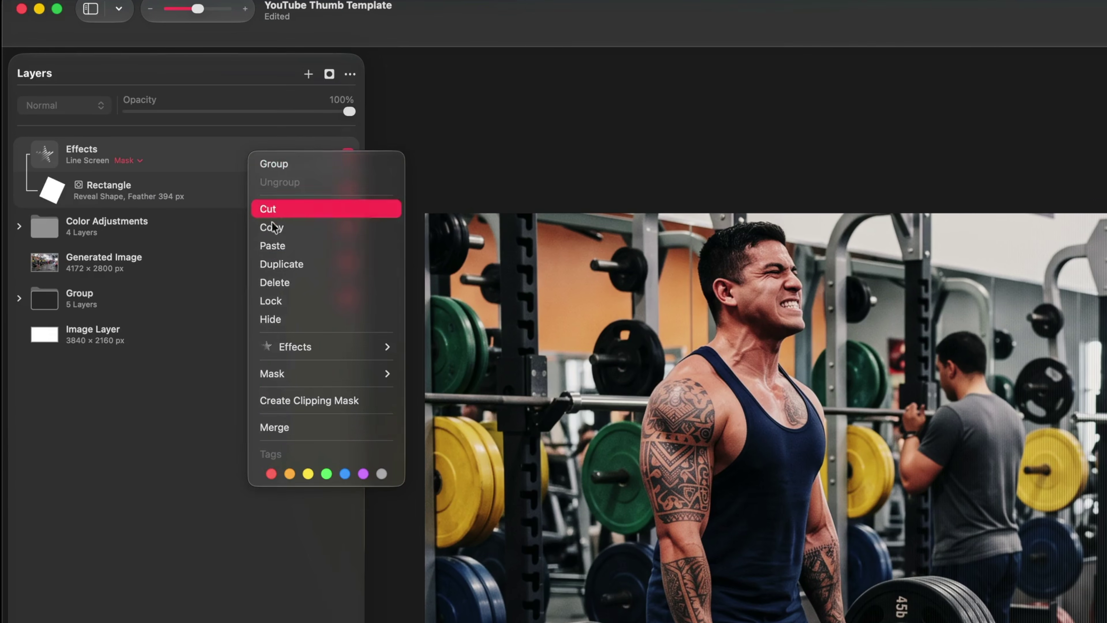
{"action": "left_click", "coordinate": [278, 261]}
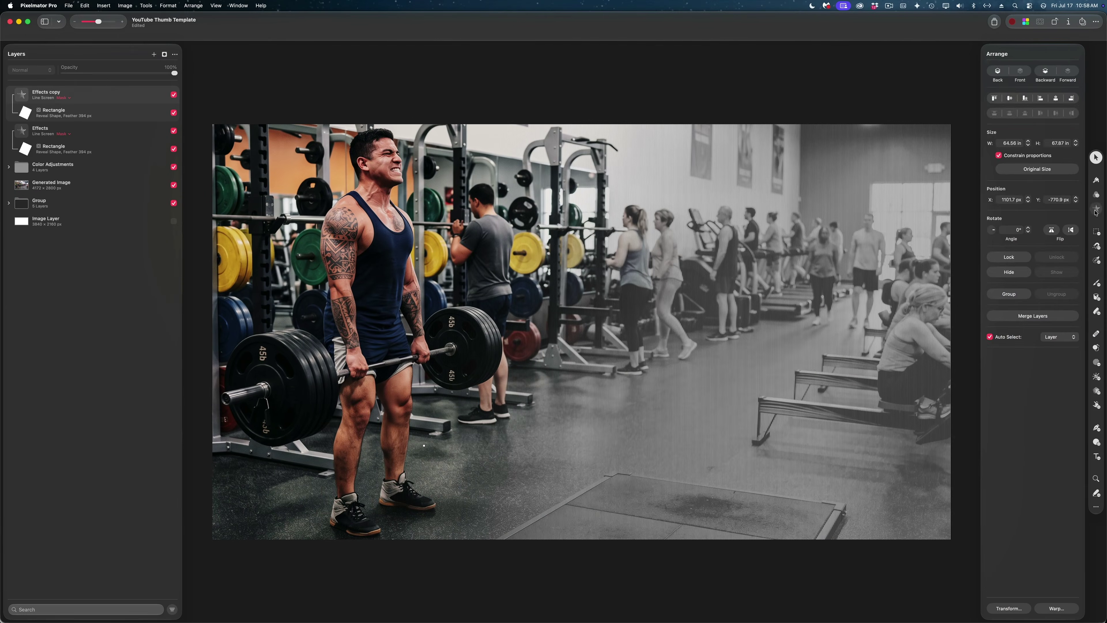
{"action": "left_click", "coordinate": [1096, 209]}
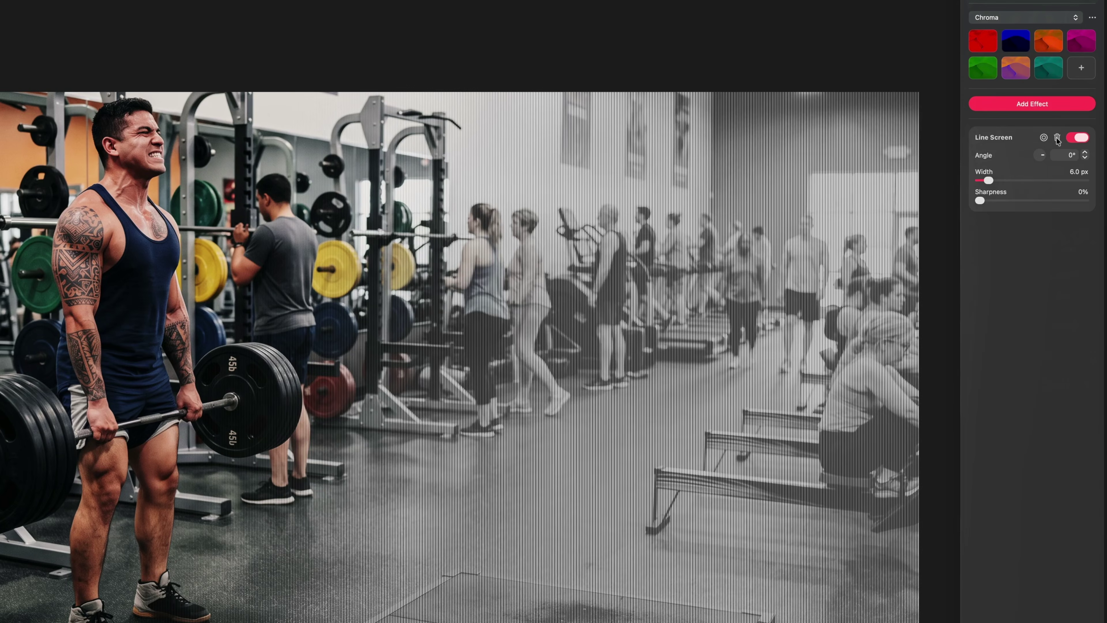
{"action": "left_click", "coordinate": [1057, 137]}
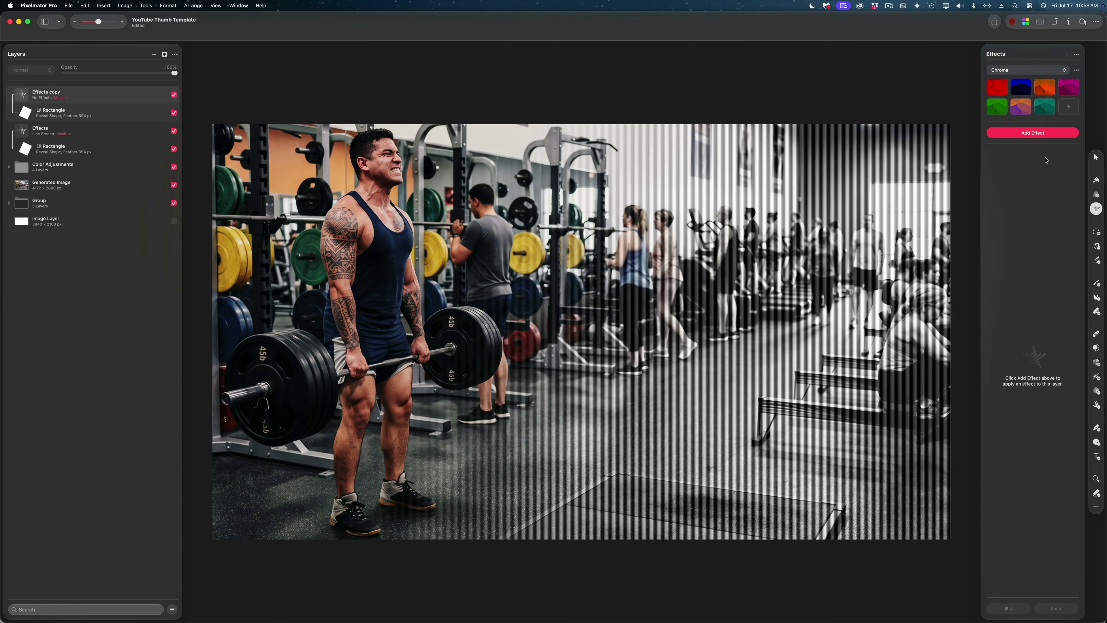
{"action": "left_click", "coordinate": [173, 131]}
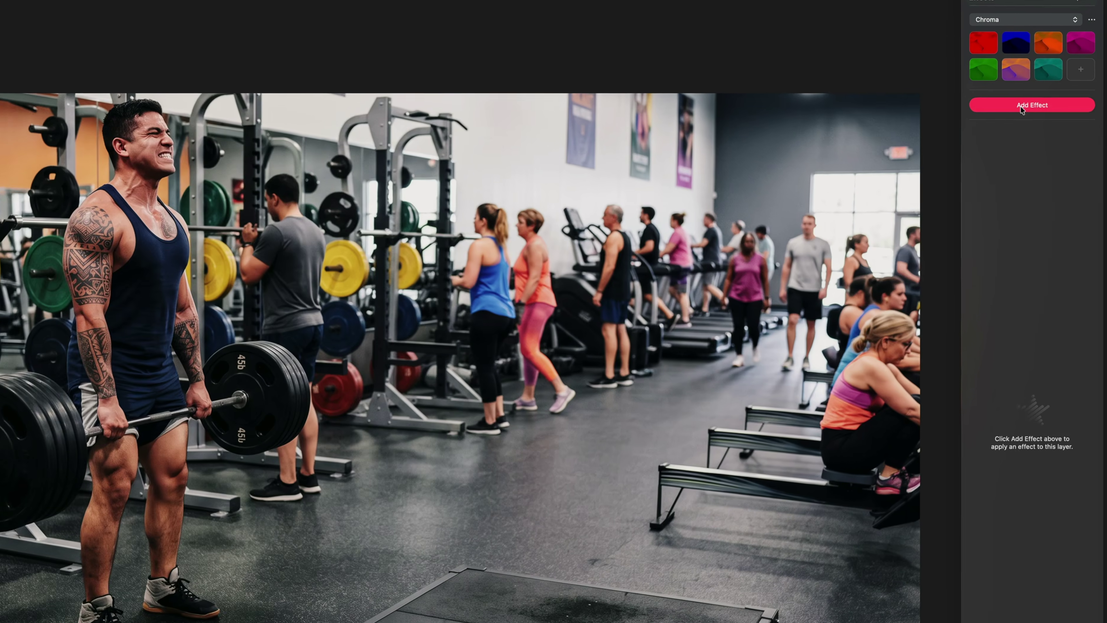
Add the CMYK Halftone effect to the copied Effects layer with 74% gray replacement and 100% under color removal
{"action": "left_click", "coordinate": [1025, 133]}
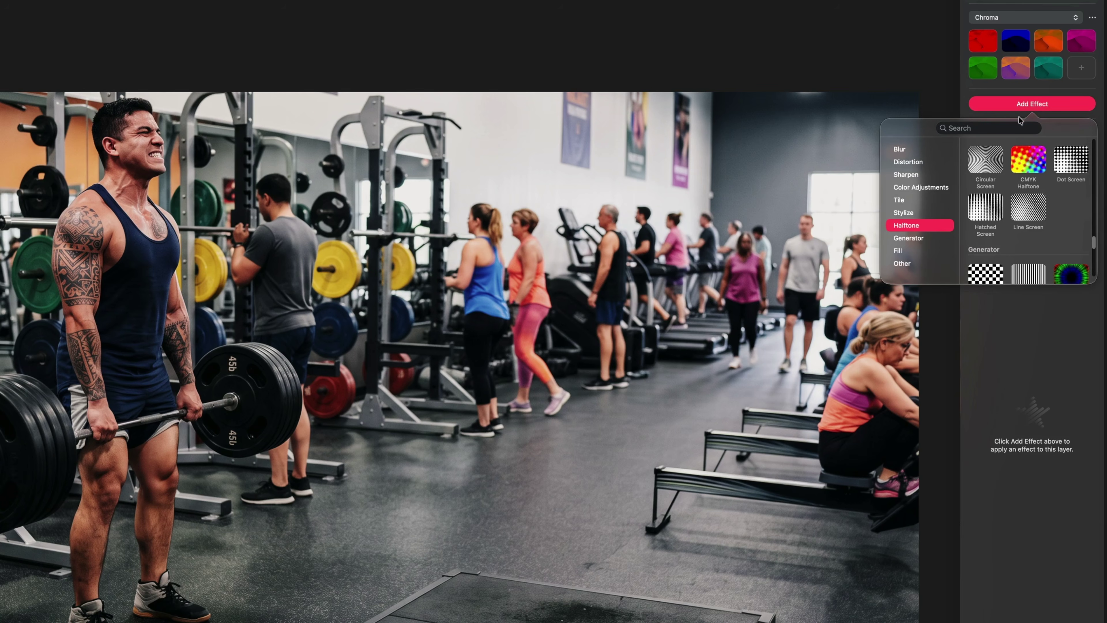
{"action": "left_click", "coordinate": [1025, 161]}
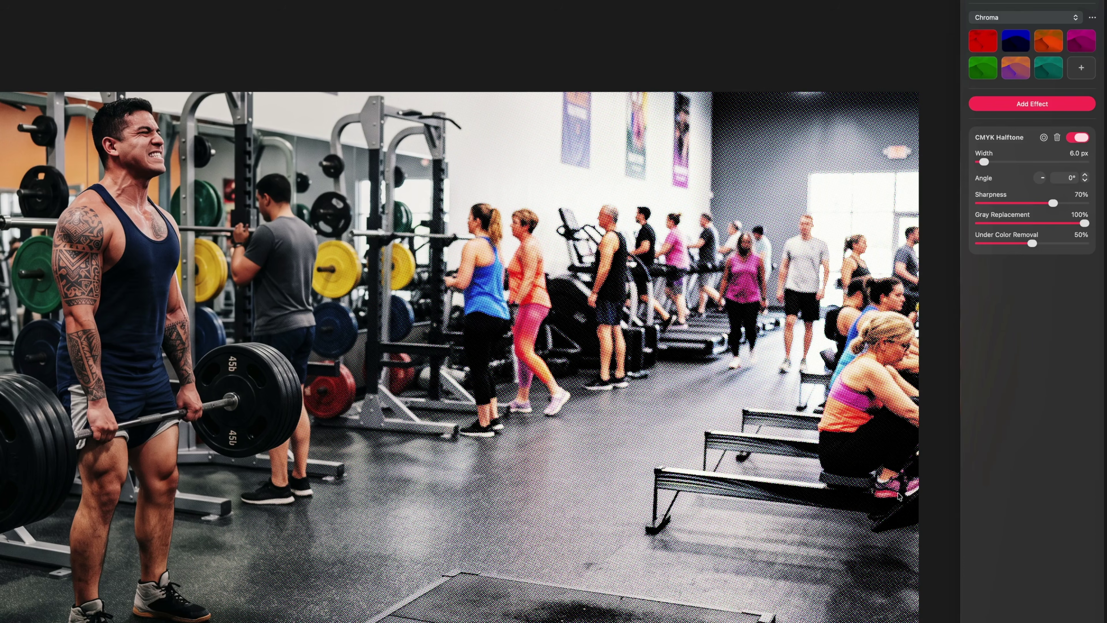
{"action": "mouse_move", "coordinate": [1062, 223]}
{"action": "left_mouse_down"}
{"action": "mouse_move", "coordinate": [1090, 246]}
{"action": "mouse_move", "coordinate": [1058, 224]}
{"action": "left_mouse_up"}
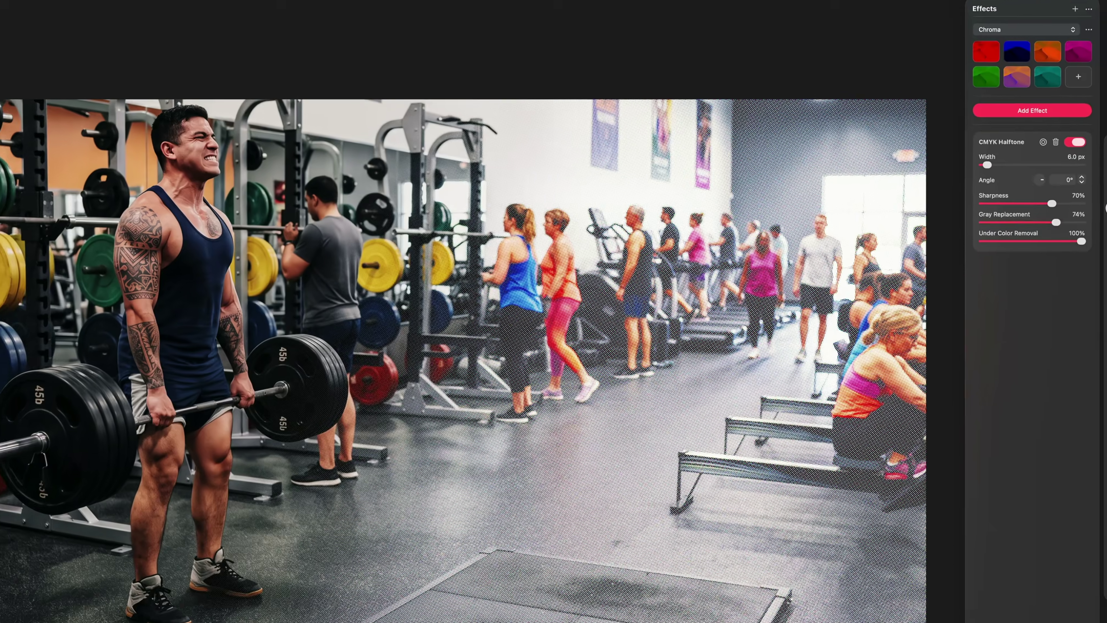
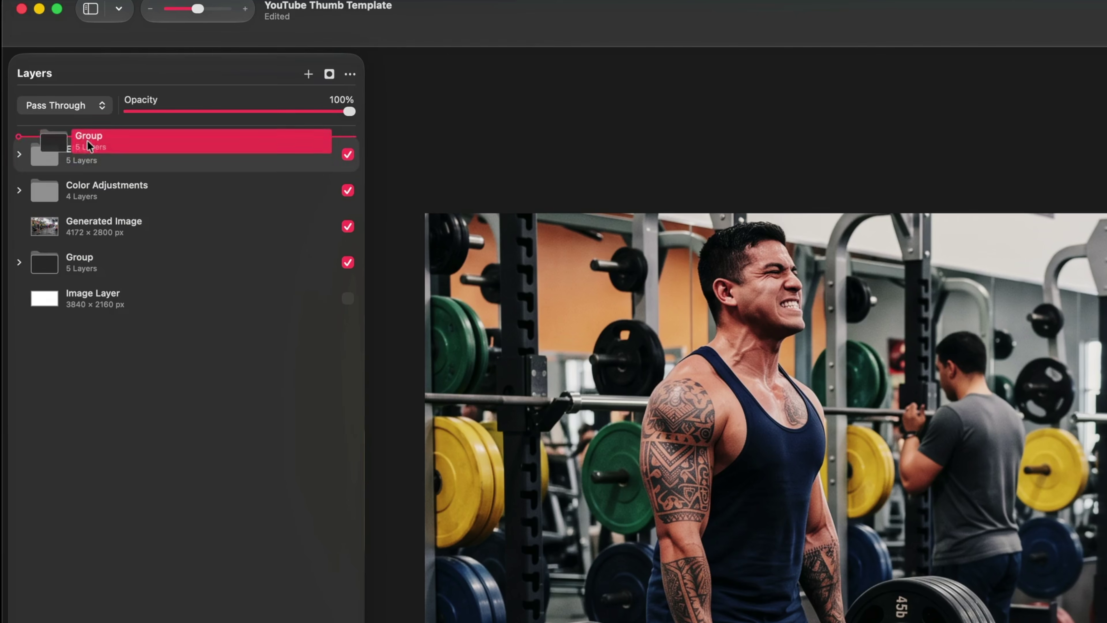
Rename the portrait group above the Effects group as Expressions
{"action": "double_click", "coordinate": [79, 149]}
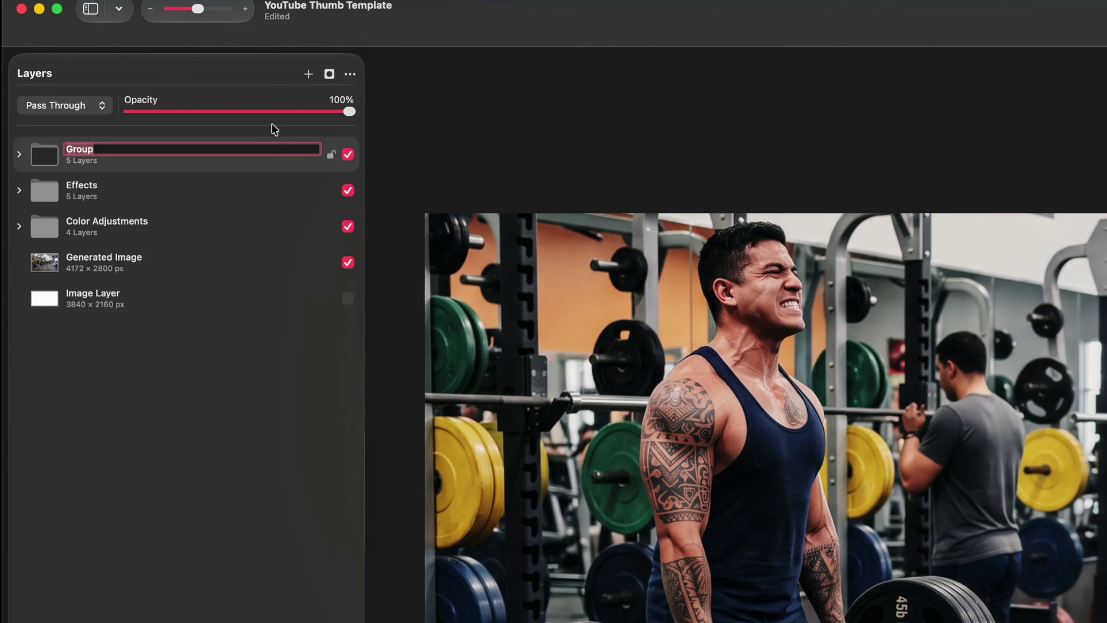
{"action": "type", "text": "Expressions"}
{"action": "key", "text": "Return"}
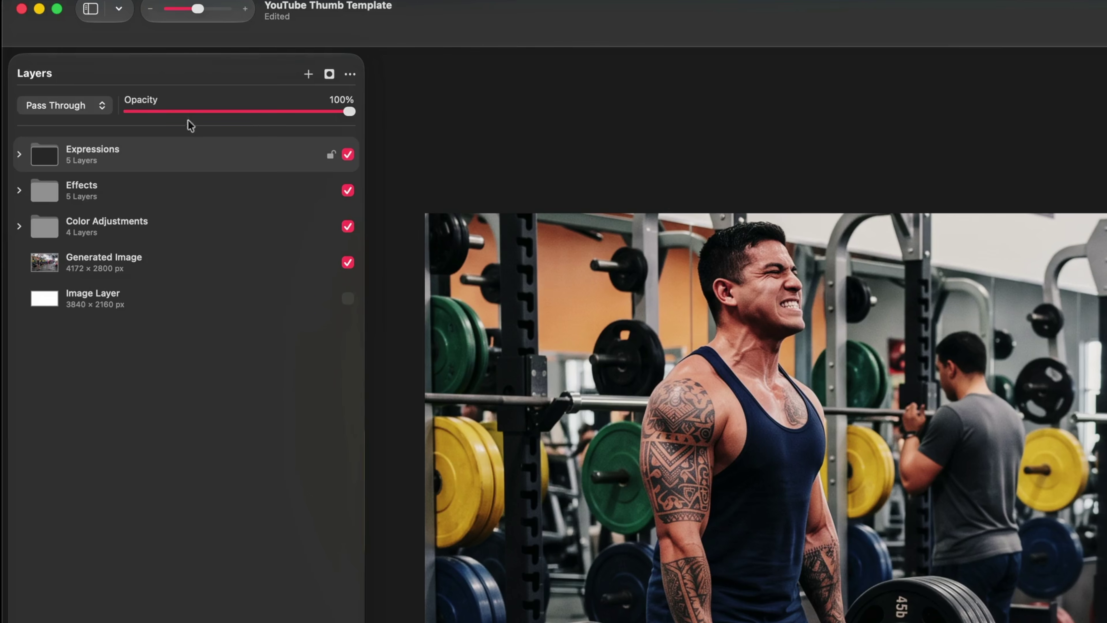
Expand the Expressions group and show the Disapproving, Skeptical, Disgusted, Surprised and Smiling layers
{"action": "left_click", "coordinate": [18, 154]}
{"action": "left_click", "coordinate": [204, 378]}
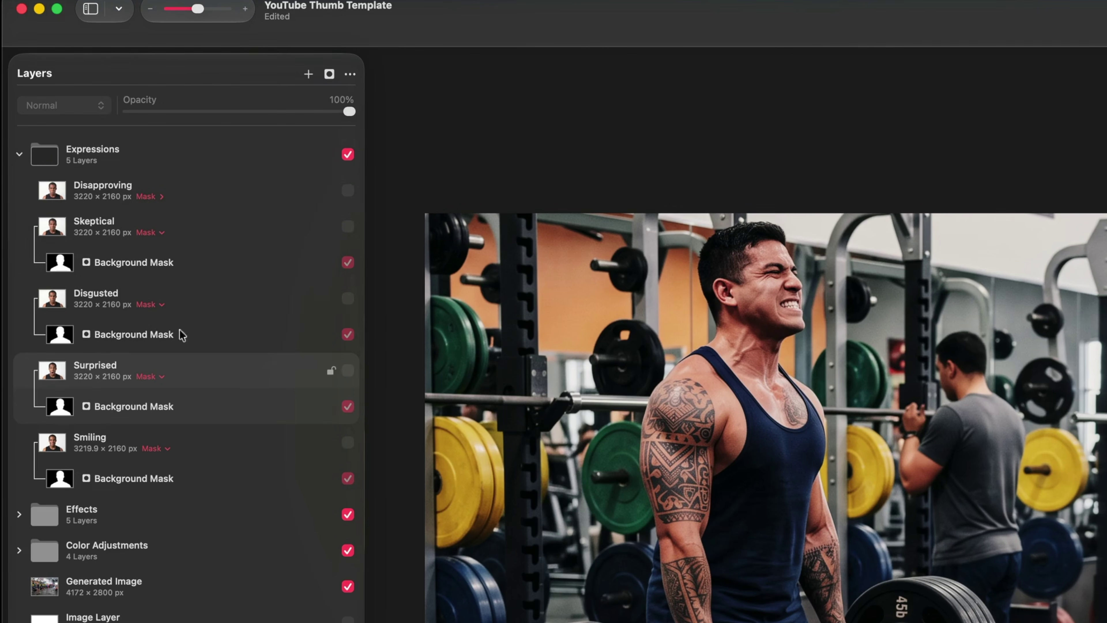
{"action": "left_click", "coordinate": [347, 226]}
{"action": "left_click", "coordinate": [348, 190]}
{"action": "left_click", "coordinate": [347, 299]}
{"action": "left_click", "coordinate": [347, 370]}
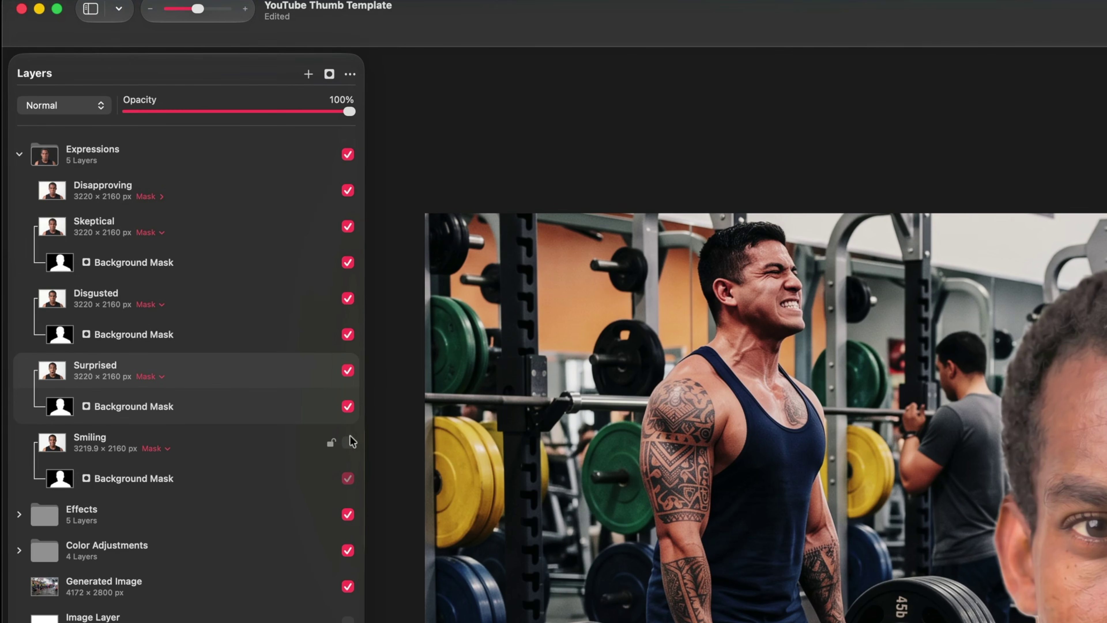
{"action": "left_click", "coordinate": [348, 442]}
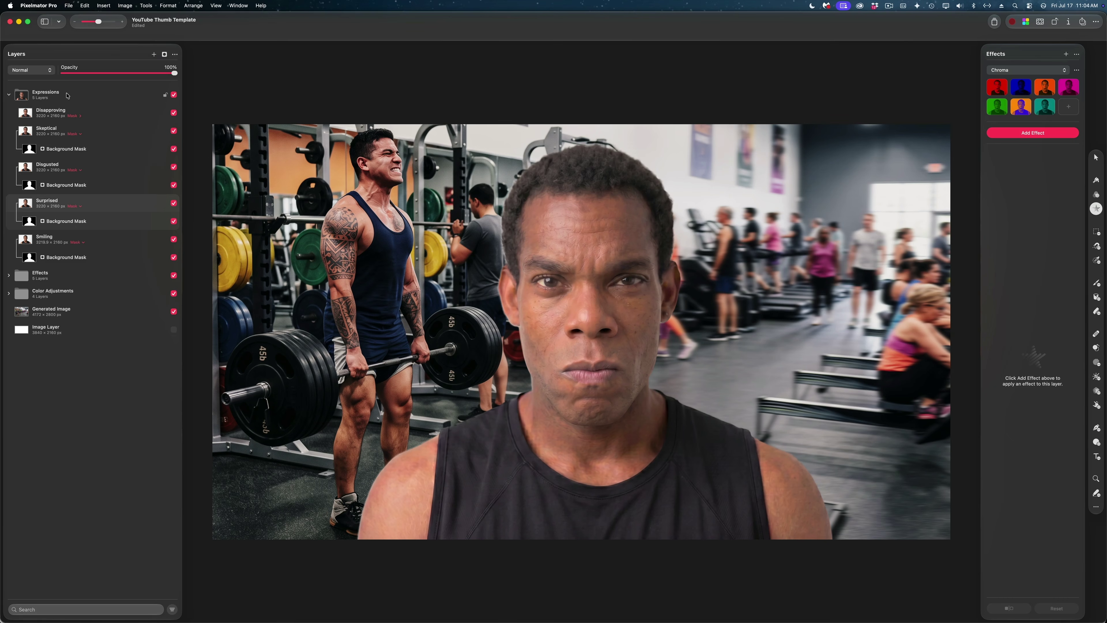
Transform the whole Expressions group, moving the portraits to the right side of the canvas and scaling them down slightly
{"action": "key", "text": "super+t"}
{"action": "left_click", "coordinate": [67, 95]}
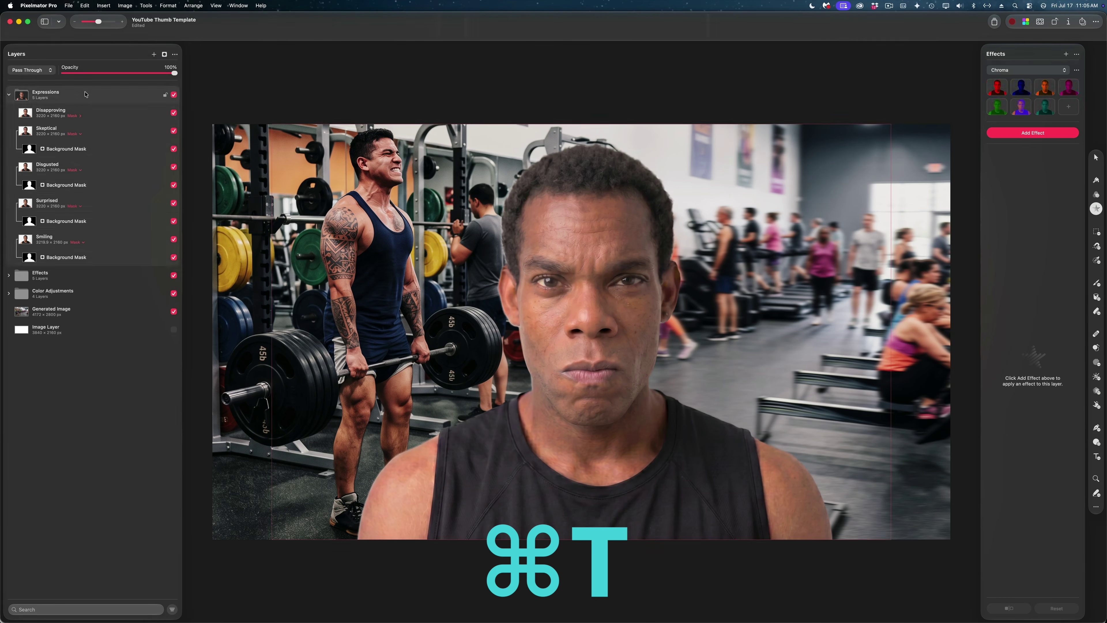
{"action": "key", "text": "super+t"}
{"action": "left_click_drag", "start_coordinate": [571, 300], "coordinate": [699, 302]}
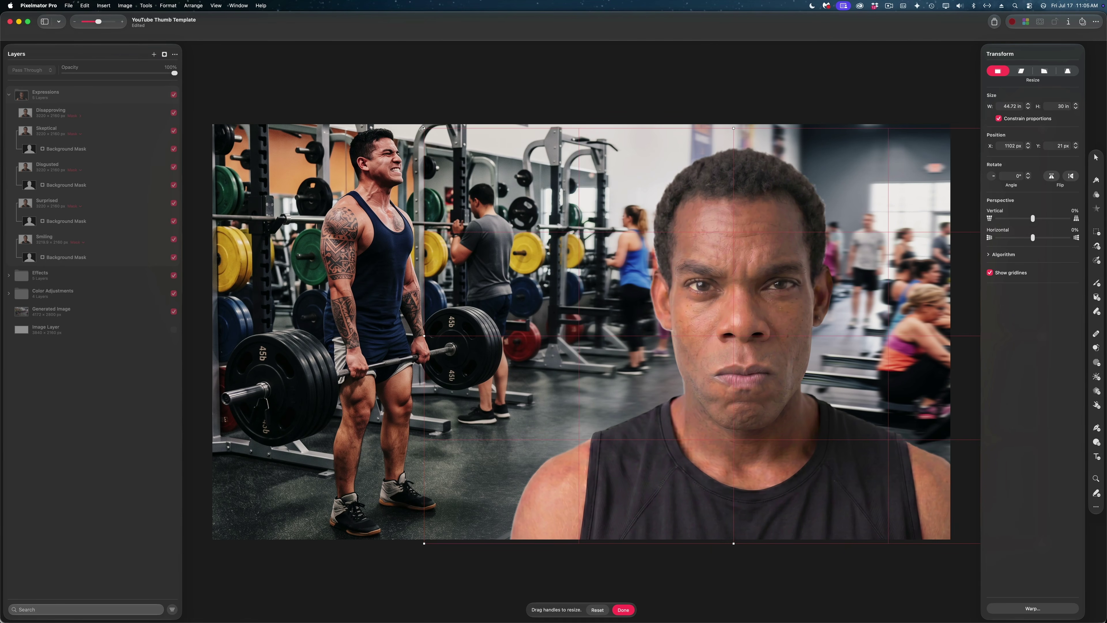
{"action": "left_click_drag", "start_coordinate": [422, 129], "coordinate": [468, 158]}
{"action": "mouse_move", "coordinate": [721, 249]}
{"action": "left_mouse_down"}
{"action": "mouse_move", "coordinate": [731, 277]}
{"action": "mouse_move", "coordinate": [732, 252]}
{"action": "left_mouse_up"}
{"action": "left_click", "coordinate": [623, 610]}
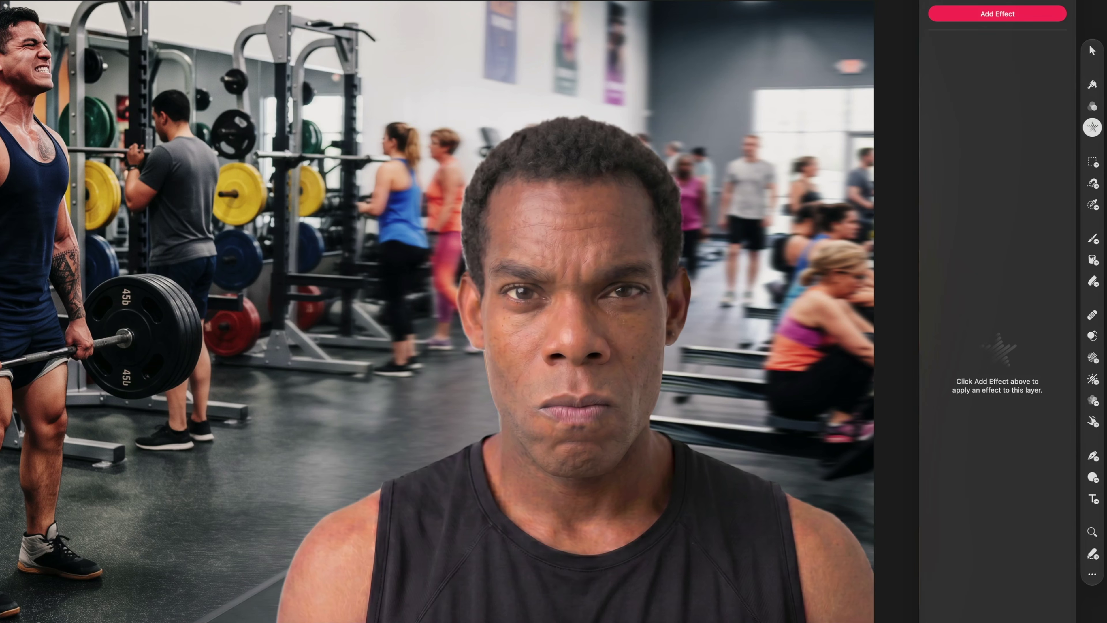
Adjust the portrait's colors by raising the basic Black Point to 43%
{"action": "left_click", "coordinate": [1092, 107]}
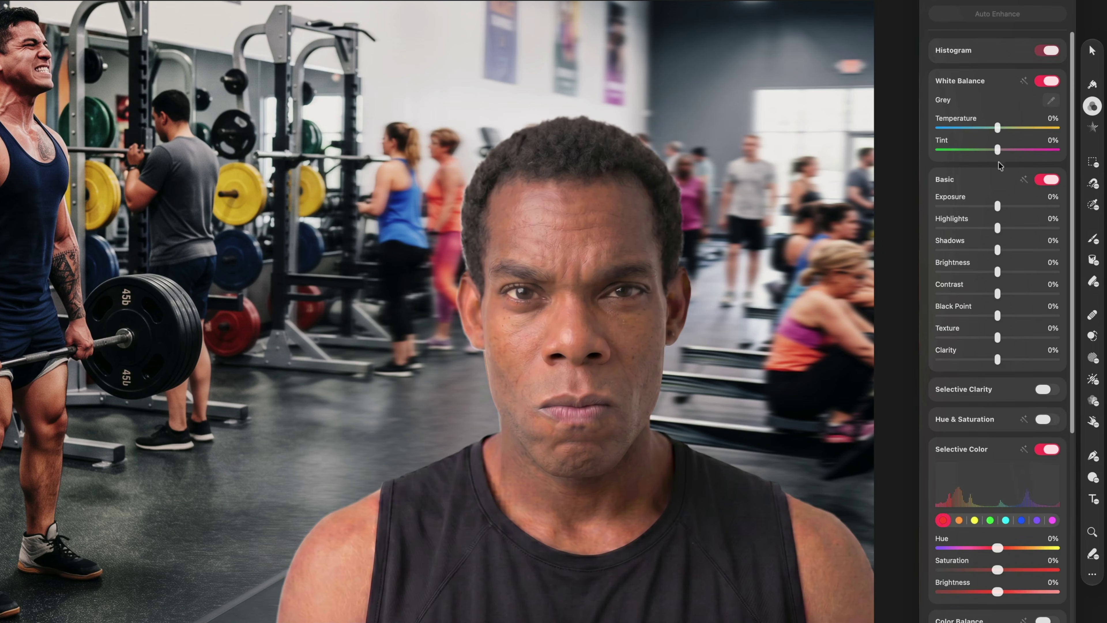
{"action": "left_click_drag", "start_coordinate": [998, 317], "coordinate": [1019, 318]}
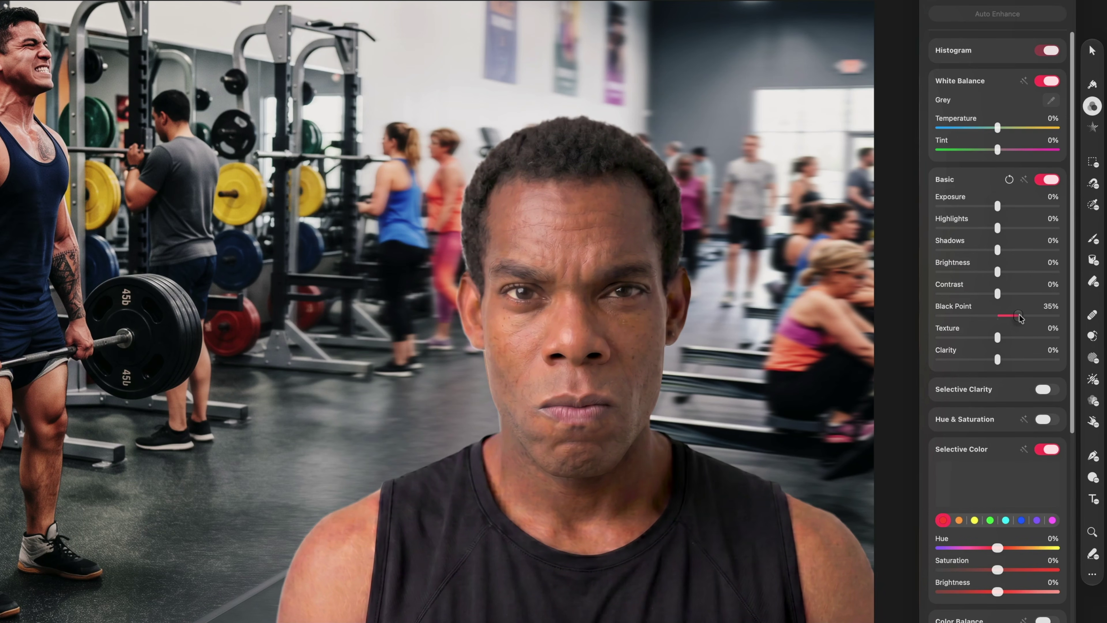
{"action": "left_click_drag", "start_coordinate": [1019, 318], "coordinate": [1019, 318]}
Enable Replace Color for the portrait and replace the black of the tank top with dark blue 072538
{"action": "scroll", "coordinate": [1004, 302], "scroll_direction": "down", "scroll_amount": 10}
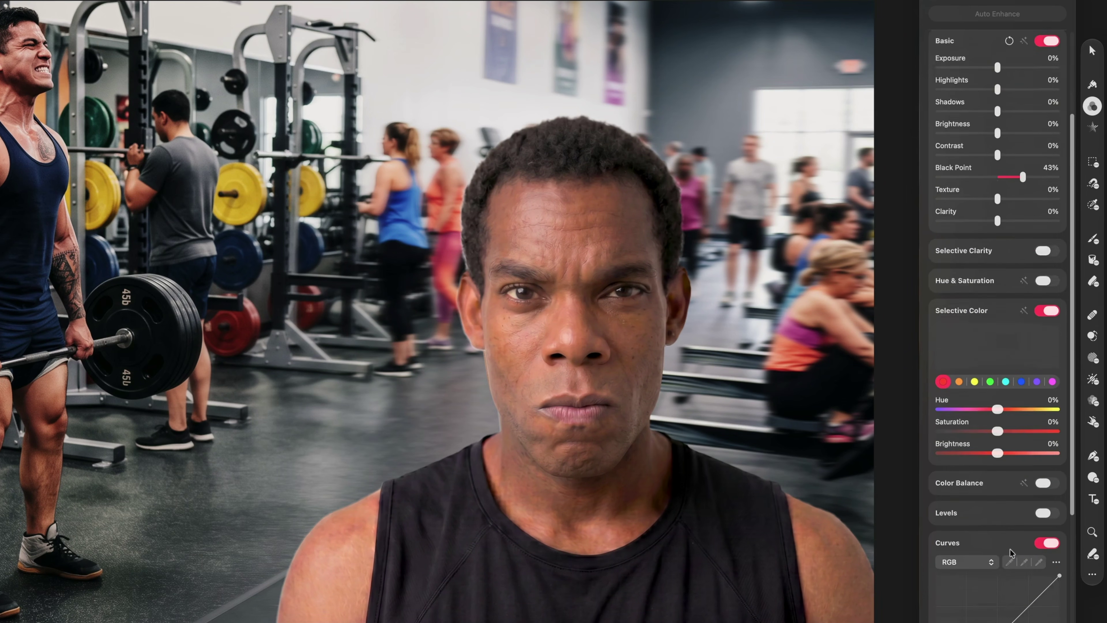
{"action": "left_click", "coordinate": [1047, 521]}
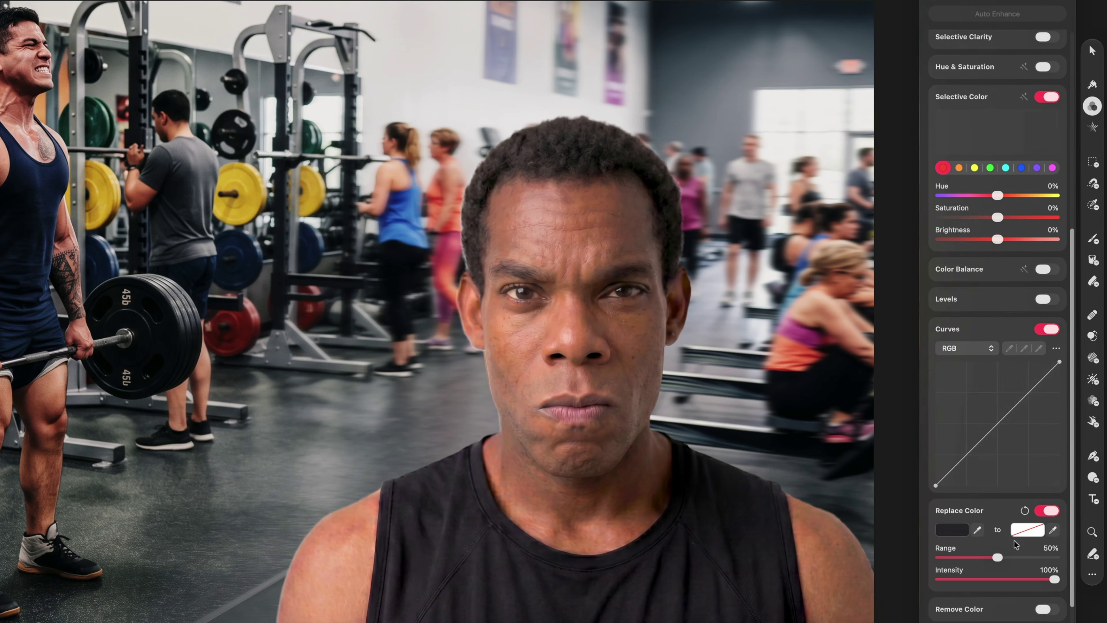
{"action": "left_click", "coordinate": [1037, 531]}
{"action": "left_click", "coordinate": [973, 461]}
{"action": "left_click", "coordinate": [972, 461]}
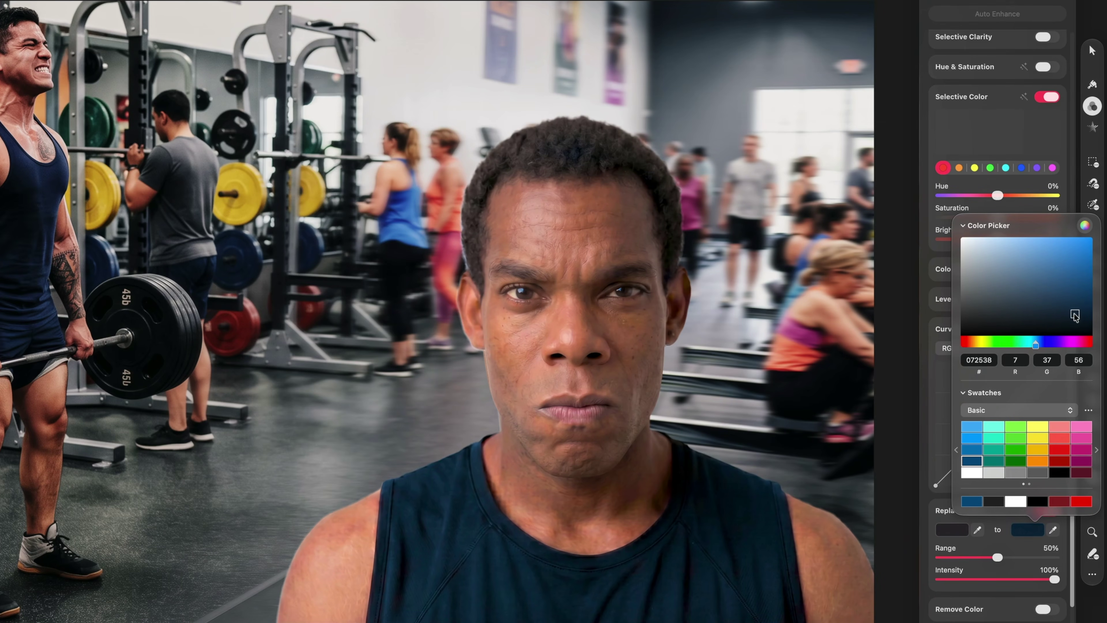
Set the Replace Color range for the tank top's recoloring to 33%
{"action": "left_click", "coordinate": [998, 557]}
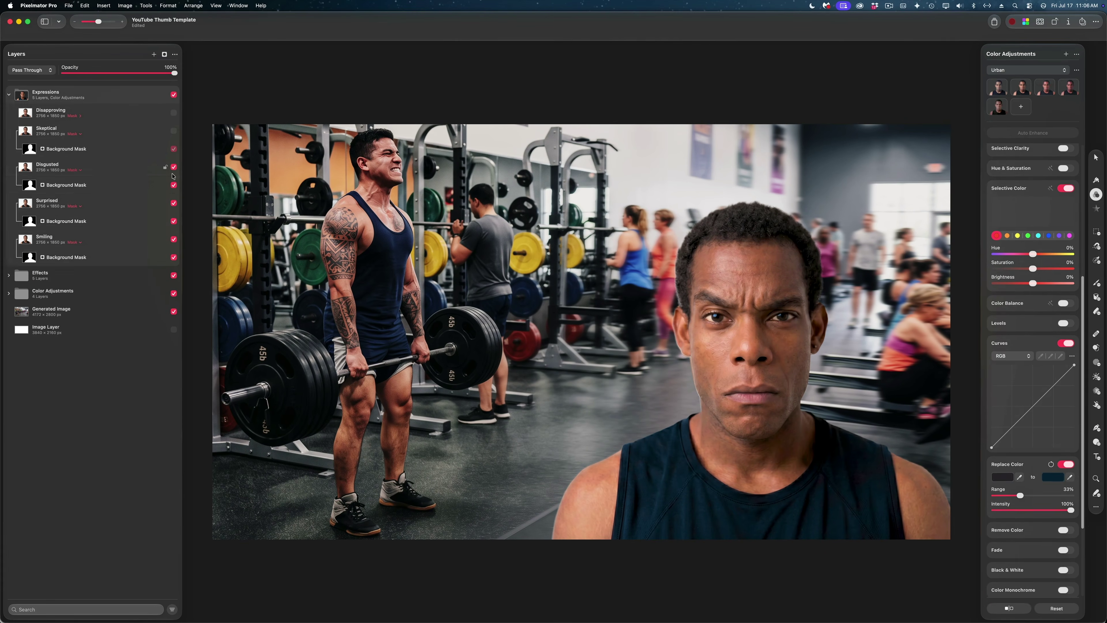
Hide the Disgusted and Smiling portraits so the Surprised one shows, and collapse the Expressions group
{"action": "left_click", "coordinate": [174, 171]}
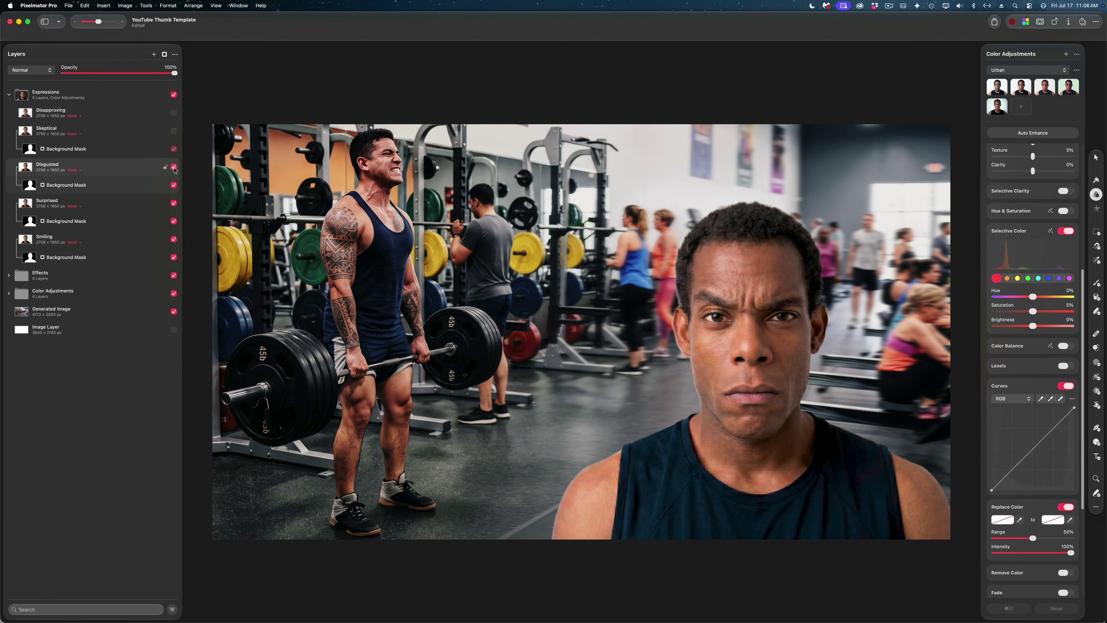
{"action": "left_click", "coordinate": [173, 169]}
{"action": "left_click", "coordinate": [174, 240]}
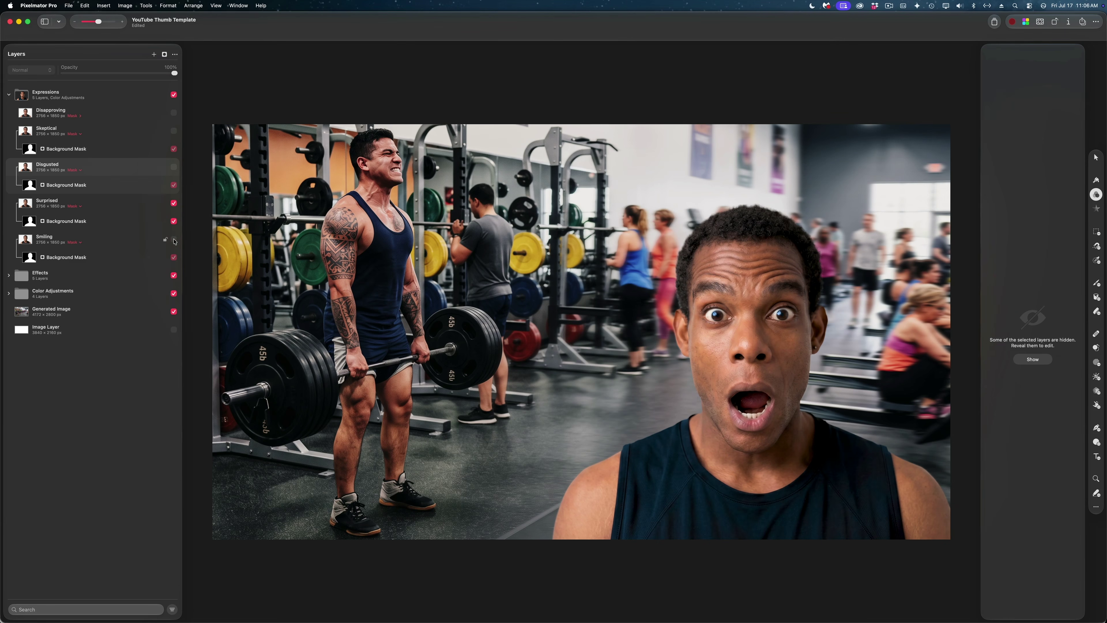
{"action": "left_click", "coordinate": [49, 95]}
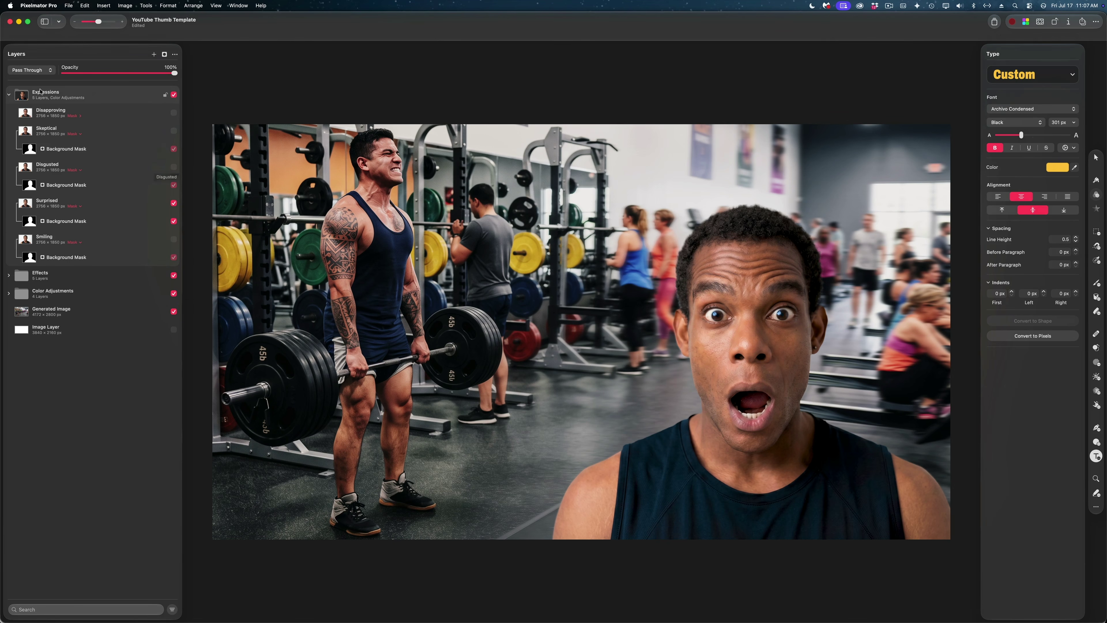
{"action": "left_click", "coordinate": [9, 96]}
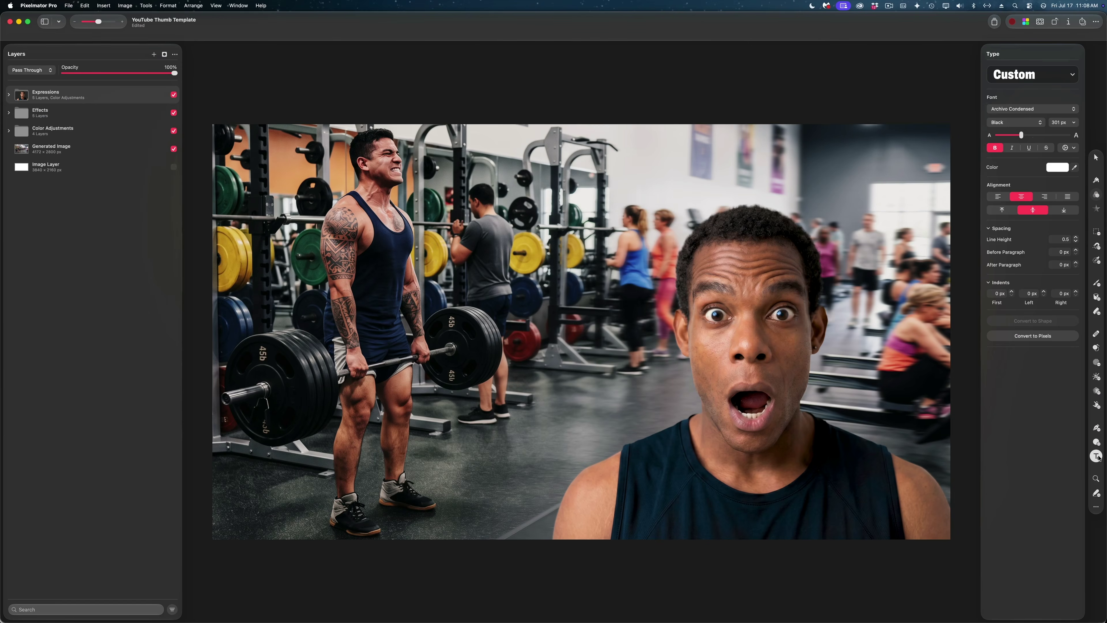
Add a white text layer over the gym image reading "it's always" with "wrong" on a second line
{"action": "left_click", "coordinate": [330, 319]}
{"action": "type", "text": "it's always"}
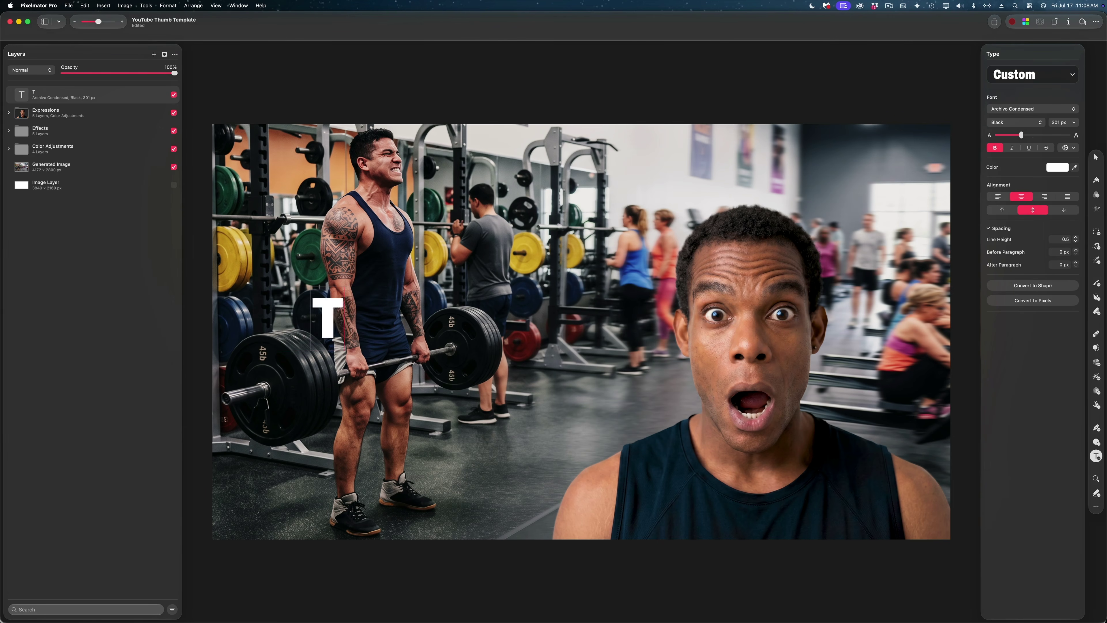
{"action": "key", "text": "Return"}
{"action": "type", "text": "wrong"}
Enlarge the heading text and move it across the lower-left part of the image, beside the portrait
{"action": "key", "text": "super+a"}
{"action": "left_click_drag", "start_coordinate": [1020, 135], "coordinate": [1034, 135]}
{"action": "key", "text": "Escape"}
{"action": "left_click_drag", "start_coordinate": [324, 273], "coordinate": [421, 410]}
Transform the Expressions group, scaling the portrait up and nudging it into place beside the heading
{"action": "left_click", "coordinate": [49, 113]}
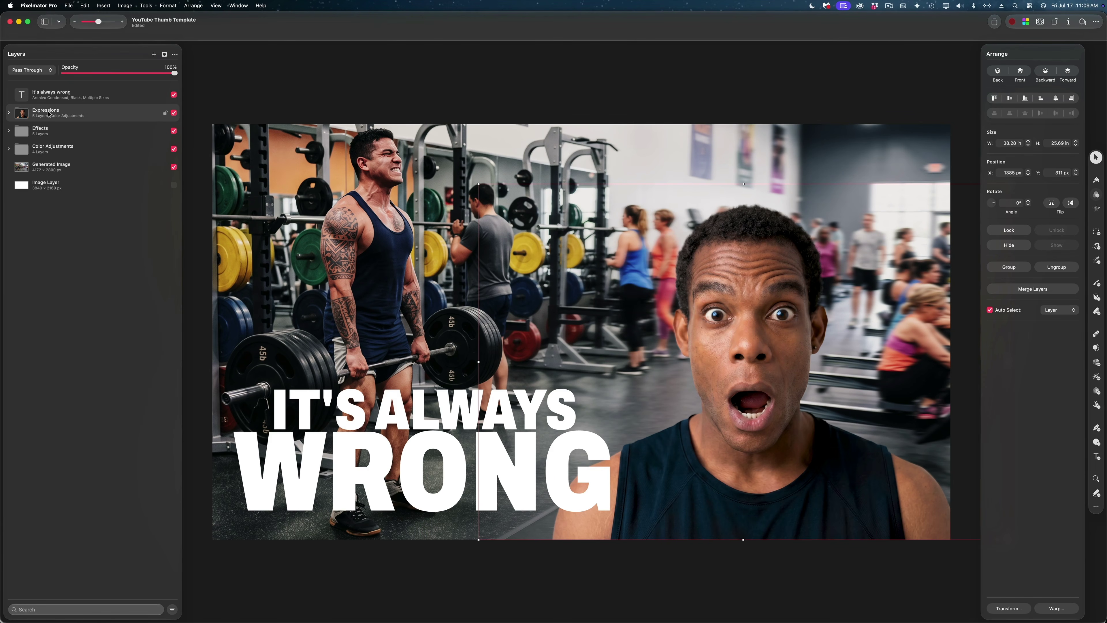
{"action": "key", "text": "super+f"}
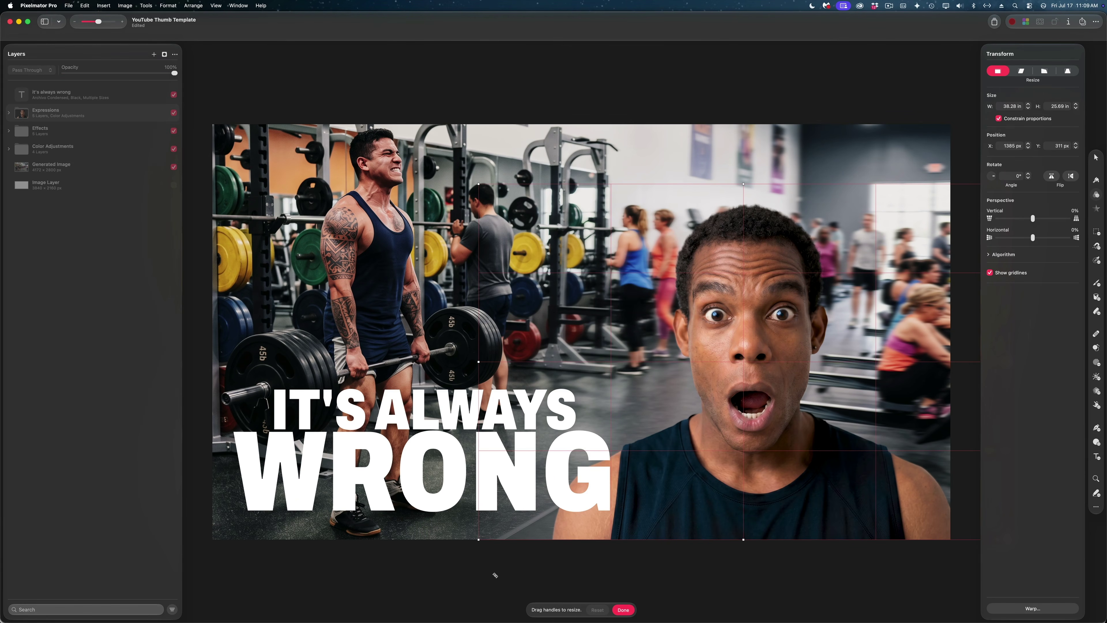
{"action": "left_click_drag", "start_coordinate": [478, 541], "coordinate": [356, 596]}
{"action": "left_click_drag", "start_coordinate": [809, 431], "coordinate": [803, 423]}
{"action": "left_click", "coordinate": [627, 610]}
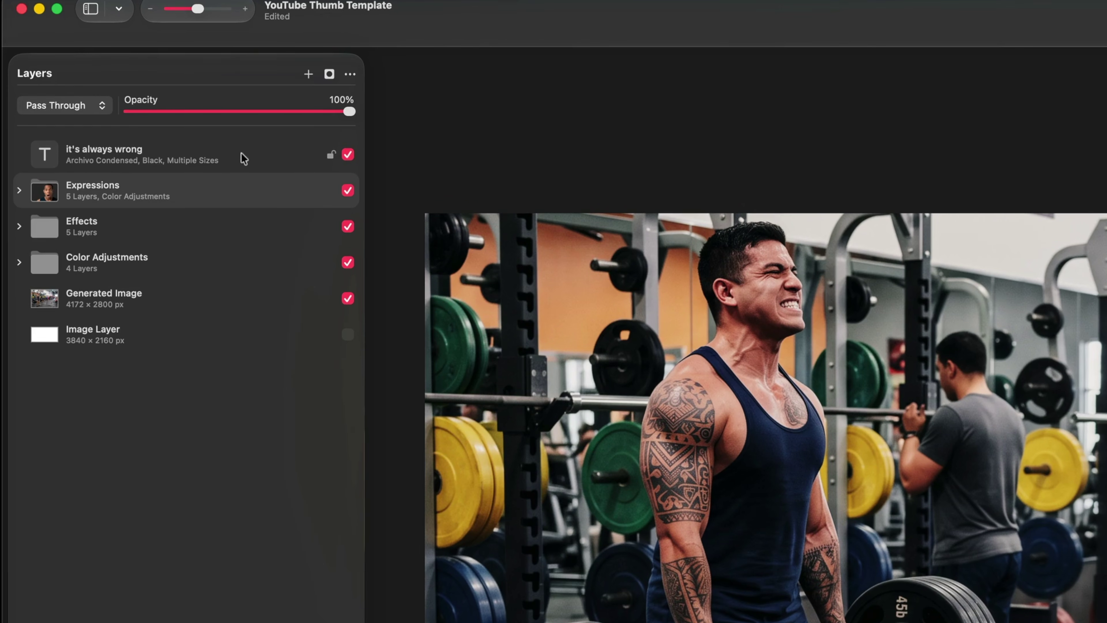
Add an empty layer above the heading text and fill it with light blue 75ACCB
{"action": "left_click", "coordinate": [243, 158]}
{"action": "left_click", "coordinate": [308, 74]}
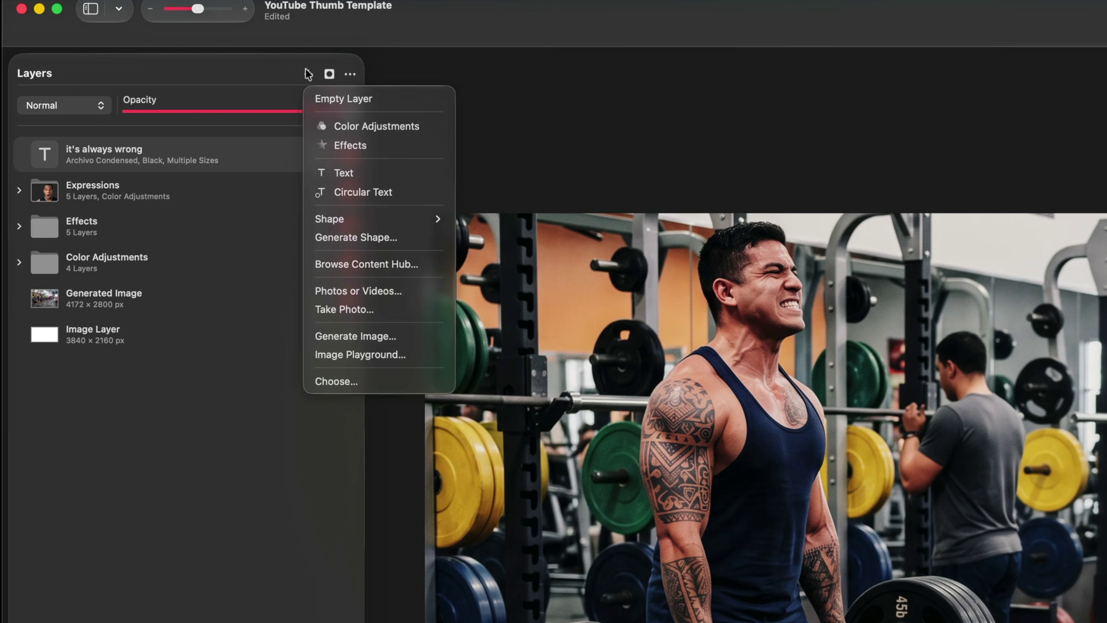
{"action": "left_click", "coordinate": [350, 94]}
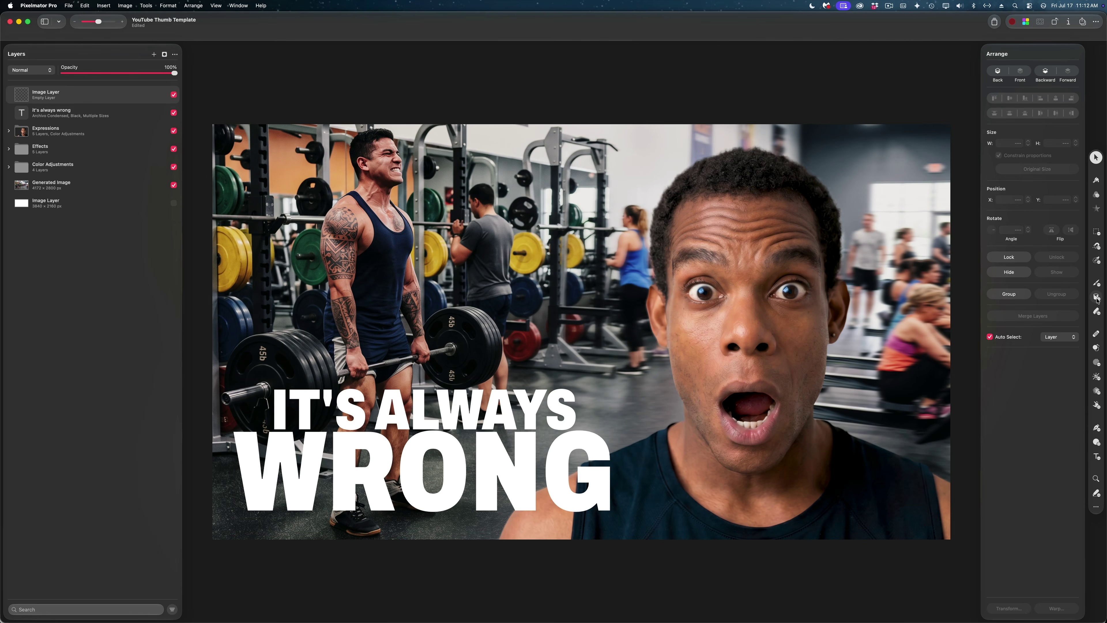
{"action": "left_click", "coordinate": [1096, 298]}
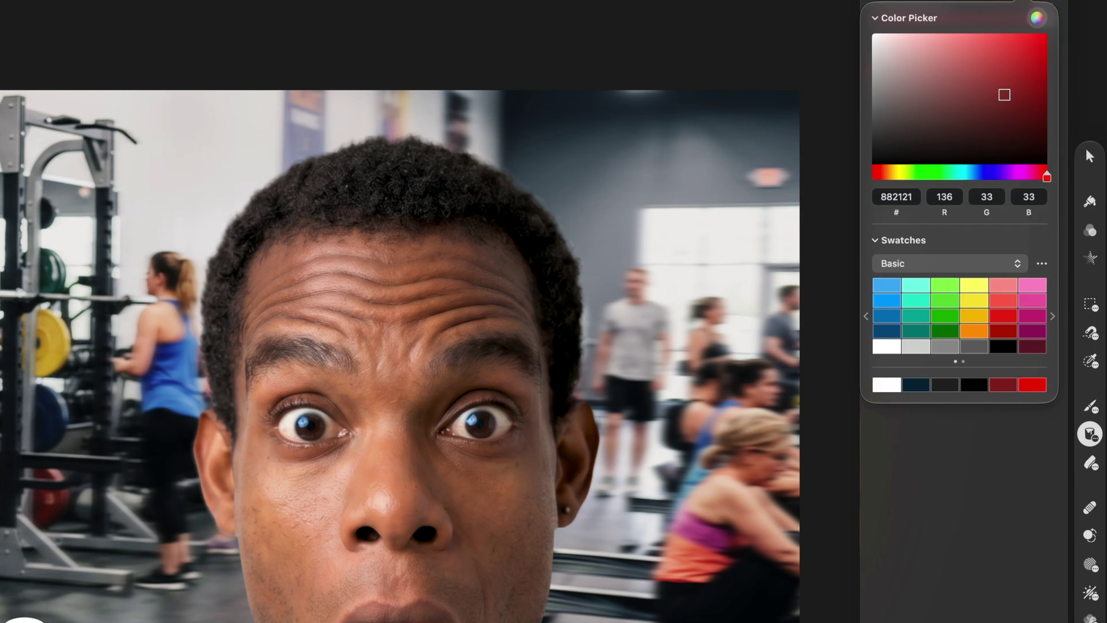
{"action": "left_click", "coordinate": [905, 196]}
{"action": "type", "text": "75accb"}
{"action": "key", "text": "Return"}
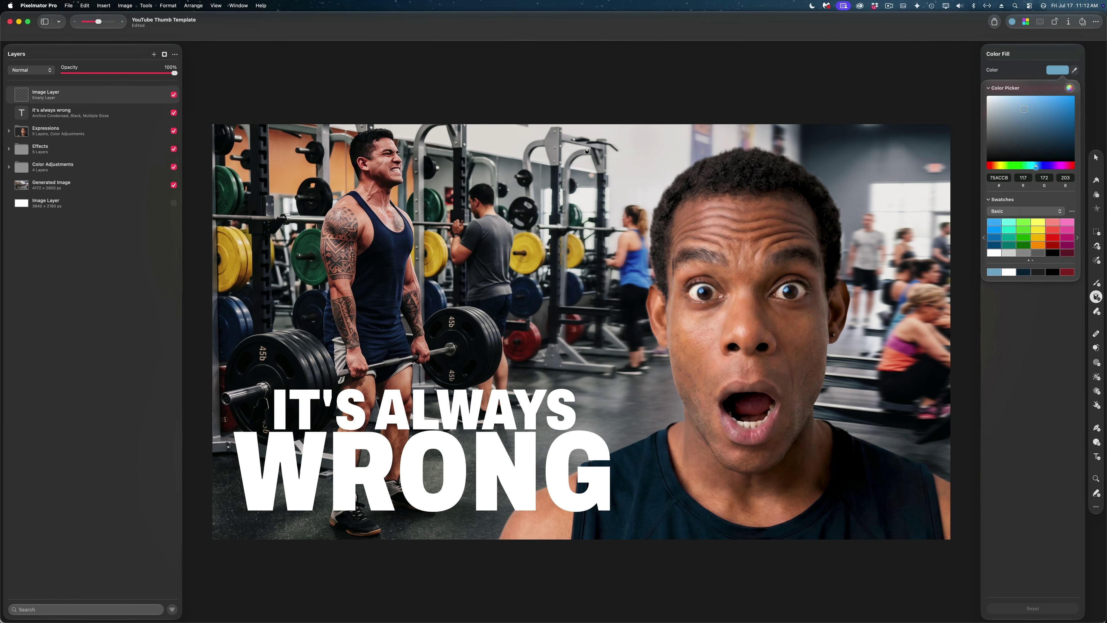
{"action": "left_click", "coordinate": [586, 151]}
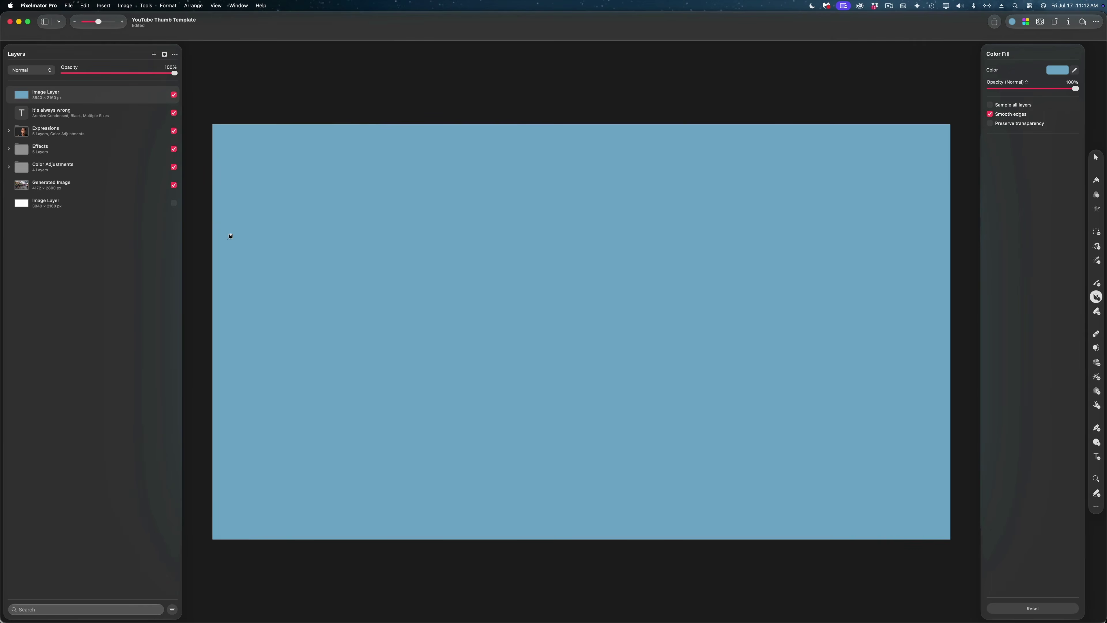
Duplicate the blue fill layer and fill the copy with yellow
{"action": "right_click", "coordinate": [106, 95]}
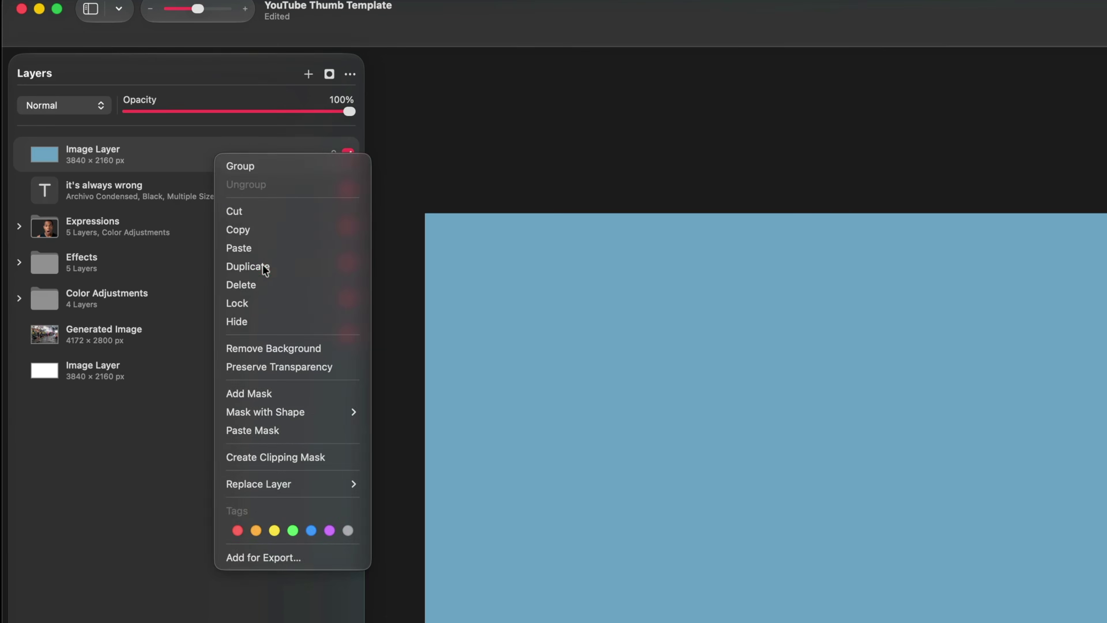
{"action": "left_click", "coordinate": [264, 266]}
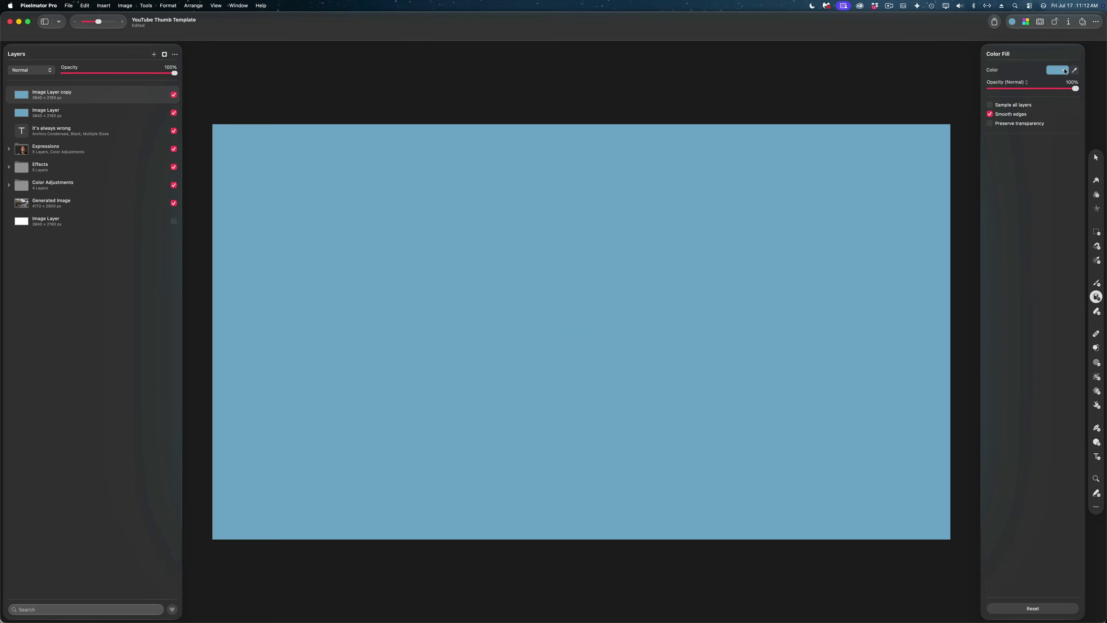
{"action": "left_click", "coordinate": [1063, 70]}
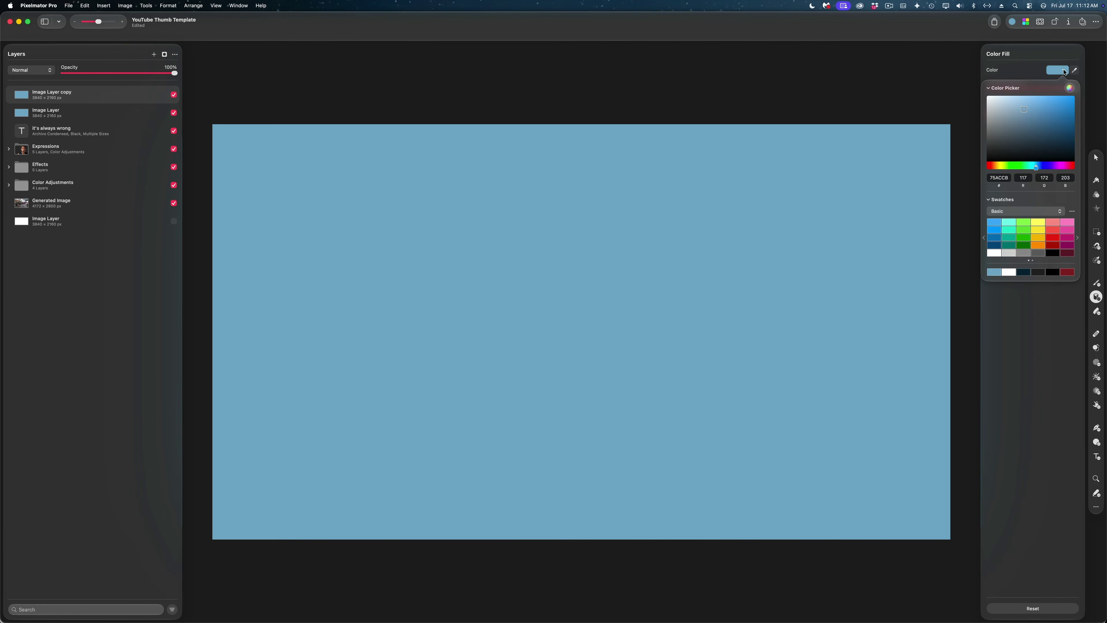
{"action": "key", "text": "Return"}
Duplicate the yellow fill layer and fill the copy with orange
{"action": "key", "text": "super+j"}
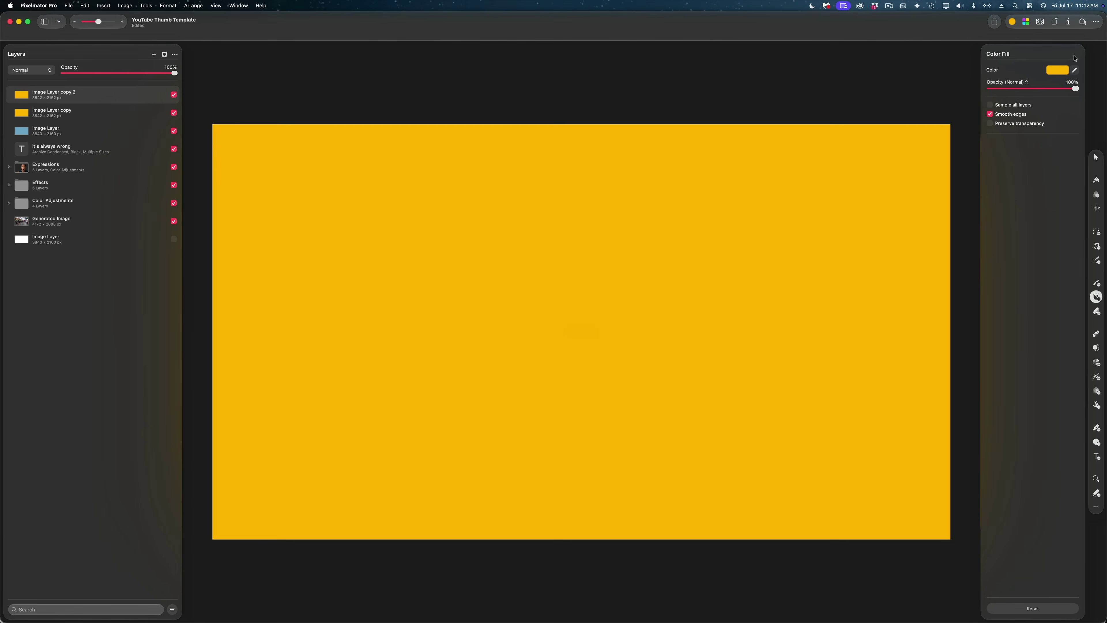
{"action": "type", "text": "00"}
{"action": "key", "text": "Return"}
{"action": "left_click", "coordinate": [806, 261]}
Duplicate the orange fill layer and fill the copy with bright red, RGB 238, 0, 0
{"action": "right_click", "coordinate": [100, 94]}
{"action": "left_click", "coordinate": [127, 151]}
{"action": "left_click", "coordinate": [1059, 71]}
{"action": "left_click", "coordinate": [806, 262]}
Duplicate the bright red fill layer and fill the copy with dark red AE0001
{"action": "right_click", "coordinate": [99, 94]}
{"action": "left_click", "coordinate": [135, 157]}
{"action": "left_click", "coordinate": [1057, 70]}
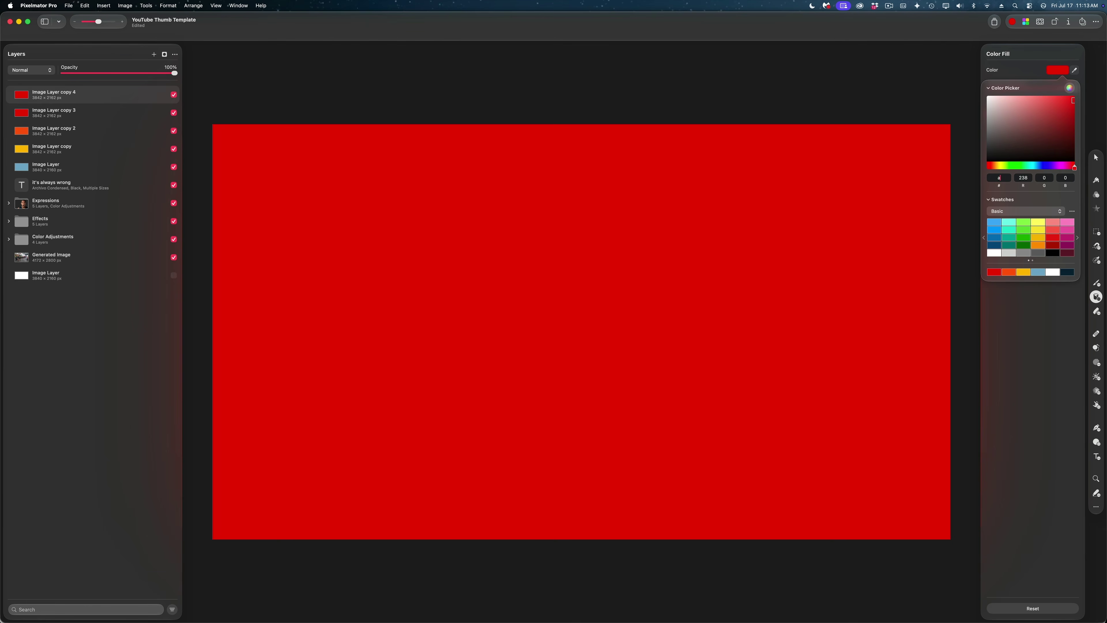
{"action": "type", "text": "ae0001"}
{"action": "key", "text": "Return"}
{"action": "left_click", "coordinate": [763, 198]}
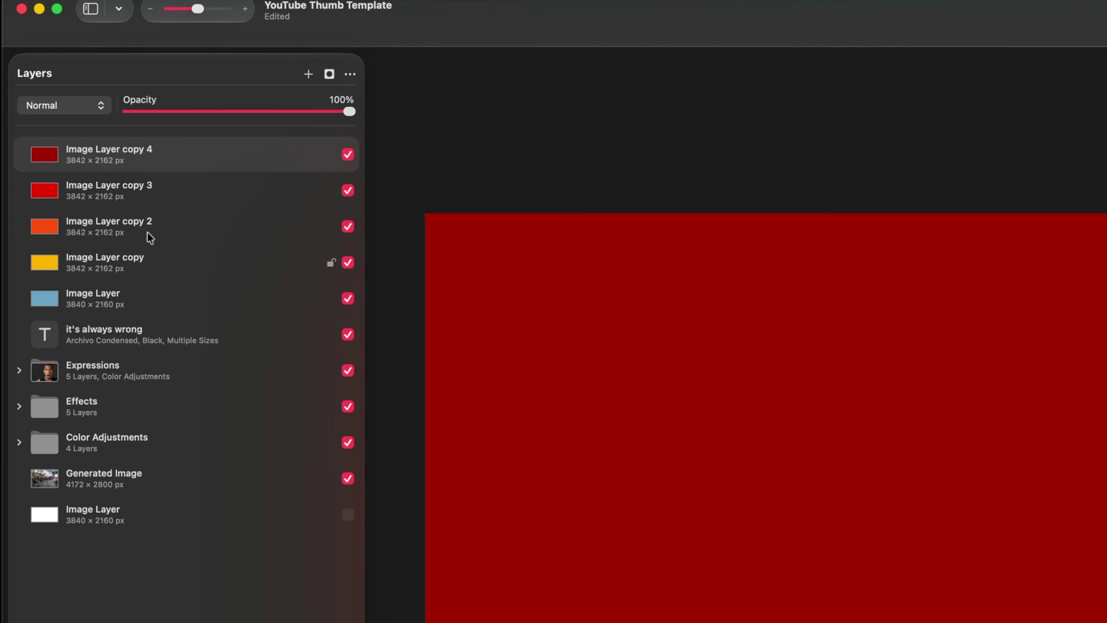
Group the five color fill layers and make the group a clipping mask on the heading text
{"action": "left_click", "coordinate": [140, 295], "text": "shift"}
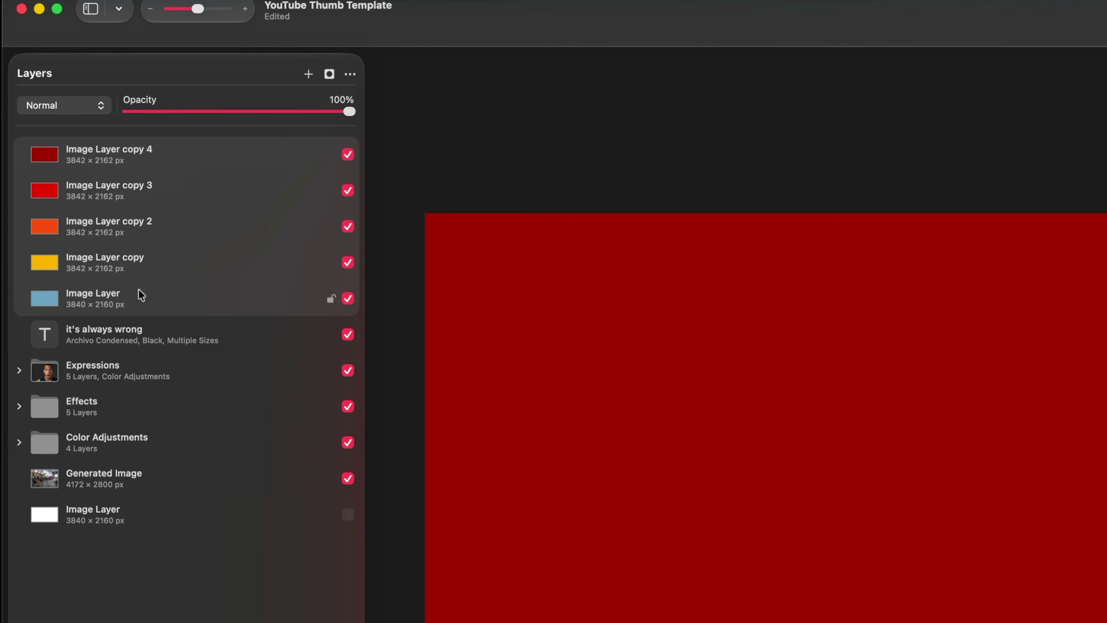
{"action": "right_click", "coordinate": [140, 295]}
{"action": "left_click", "coordinate": [149, 298]}
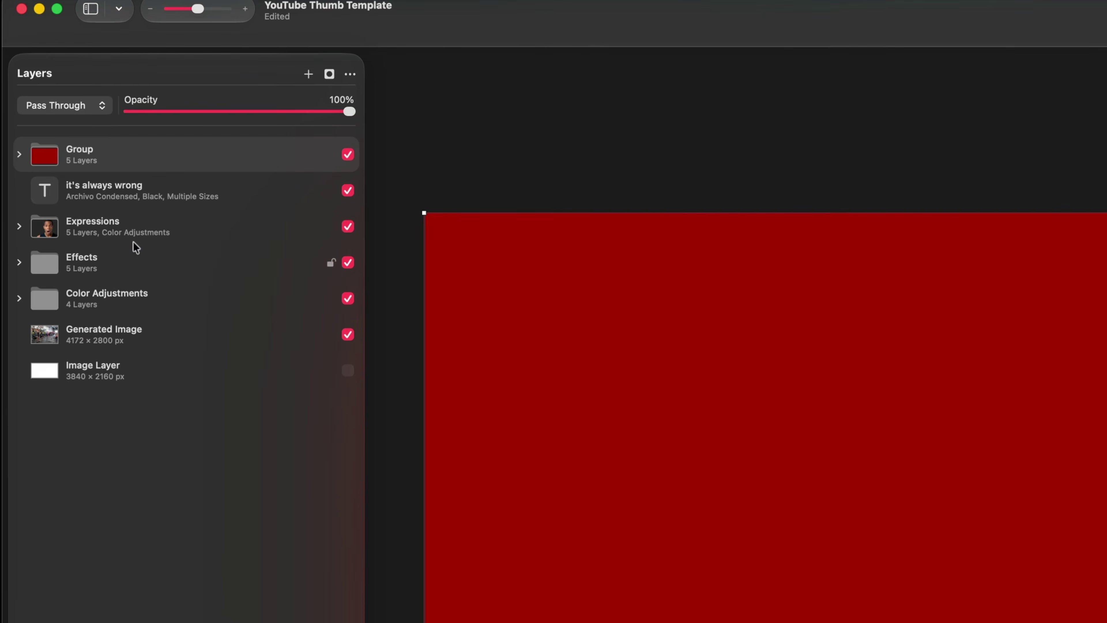
{"action": "right_click", "coordinate": [123, 158]}
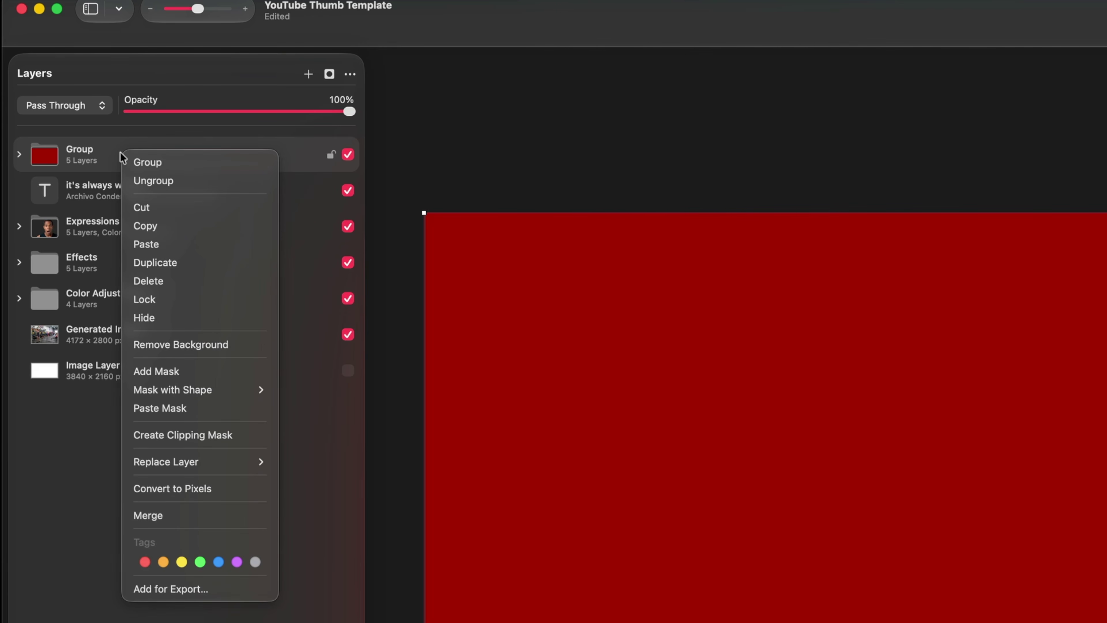
{"action": "left_click", "coordinate": [231, 435]}
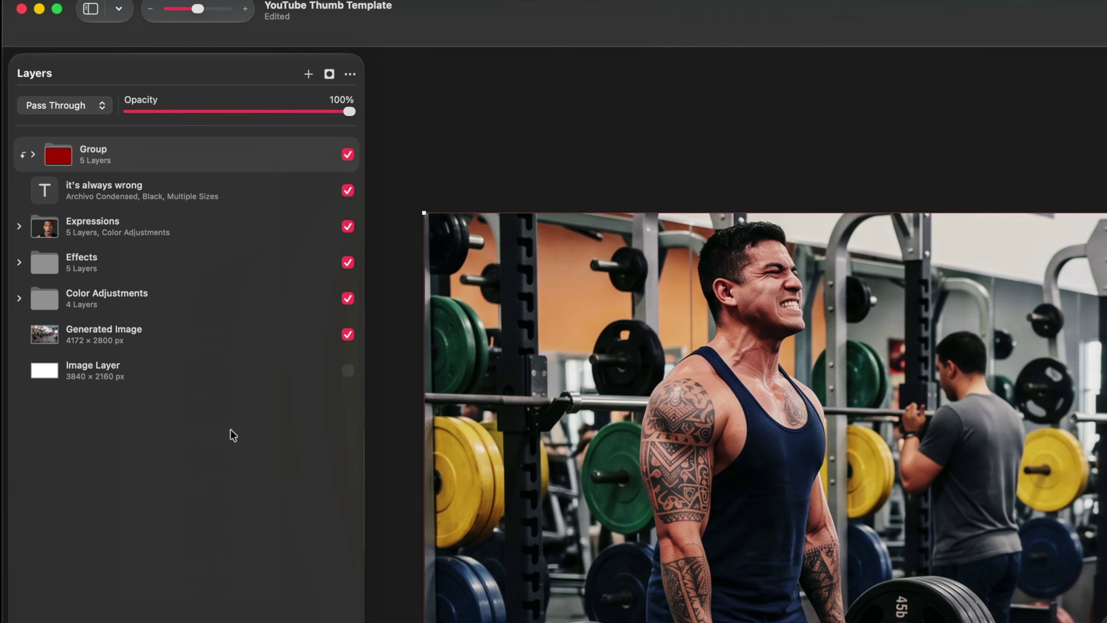
Expand the clipped group and name its layers Dark Red, Bright Red, Orange, Yellow and Blue, from top to bottom
{"action": "left_click", "coordinate": [33, 155]}
{"action": "double_click", "coordinate": [176, 185]}
{"action": "type", "text": "Dark Red"}
{"action": "key", "text": "Return"}
{"action": "double_click", "coordinate": [167, 223]}
{"action": "type", "text": "Bright Red"}
{"action": "key", "text": "Return"}
{"action": "double_click", "coordinate": [148, 257]}
{"action": "type", "text": "Orange"}
{"action": "key", "text": "Return"}
{"action": "double_click", "coordinate": [126, 293]}
{"action": "type", "text": "Yellow"}
{"action": "key", "text": "Return"}
{"action": "double_click", "coordinate": [114, 329]}
{"action": "type", "text": "Blue"}
Preview the heading in blue, yellow, orange and bright red by toggling the color layers, leaving all five hidden
{"action": "left_click_drag", "start_coordinate": [348, 298], "coordinate": [348, 189]}
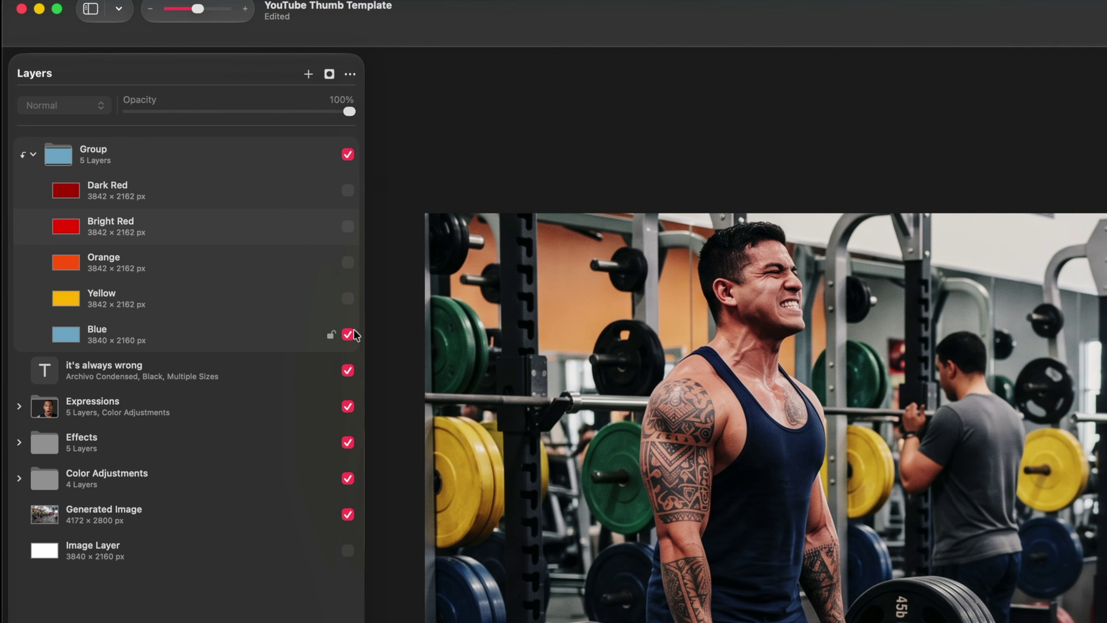
{"action": "left_click", "coordinate": [348, 334]}
{"action": "left_click", "coordinate": [347, 299]}
{"action": "left_click", "coordinate": [174, 167]}
{"action": "left_click", "coordinate": [173, 149]}
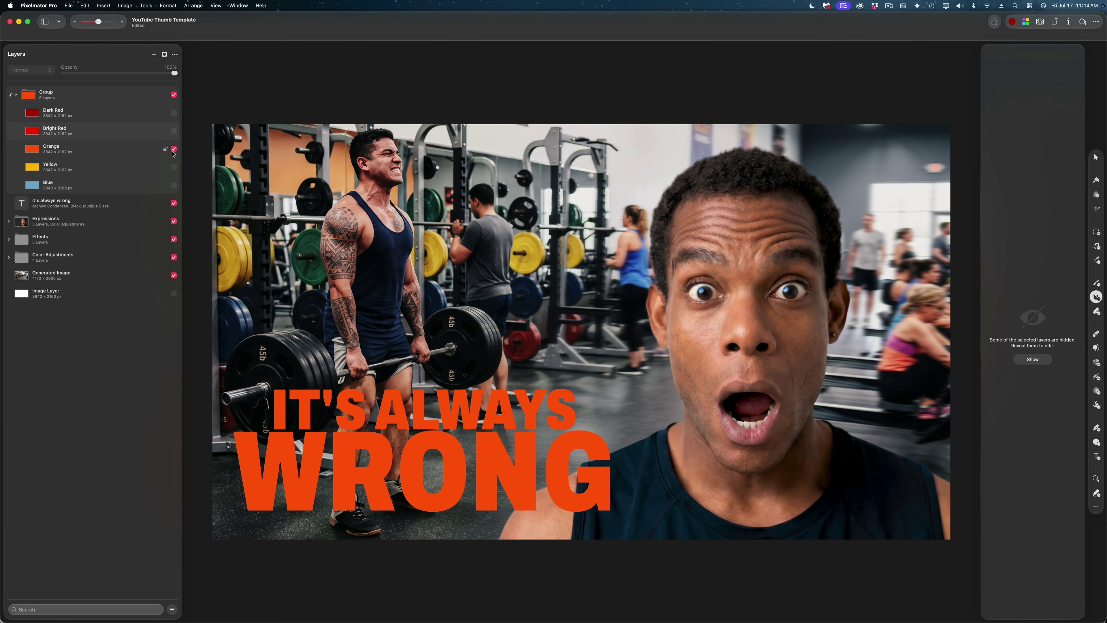
{"action": "left_click", "coordinate": [173, 149]}
{"action": "left_click", "coordinate": [173, 131]}
{"action": "left_click", "coordinate": [173, 131]}
Rename the group of color layers as Text Colors and collapse it
{"action": "double_click", "coordinate": [52, 92]}
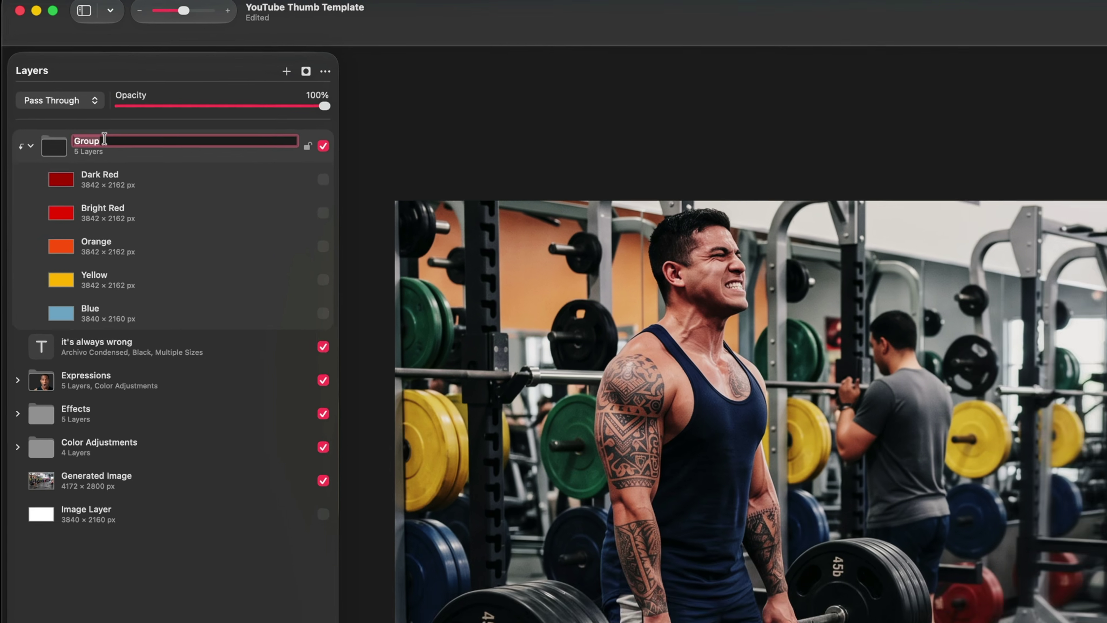
{"action": "type", "text": "Text Colors"}
{"action": "key", "text": "Return"}
{"action": "left_click", "coordinate": [33, 154]}
Cut the hidden white Image Layer from the bottom of the layer stack
{"action": "left_click", "coordinate": [126, 367]}
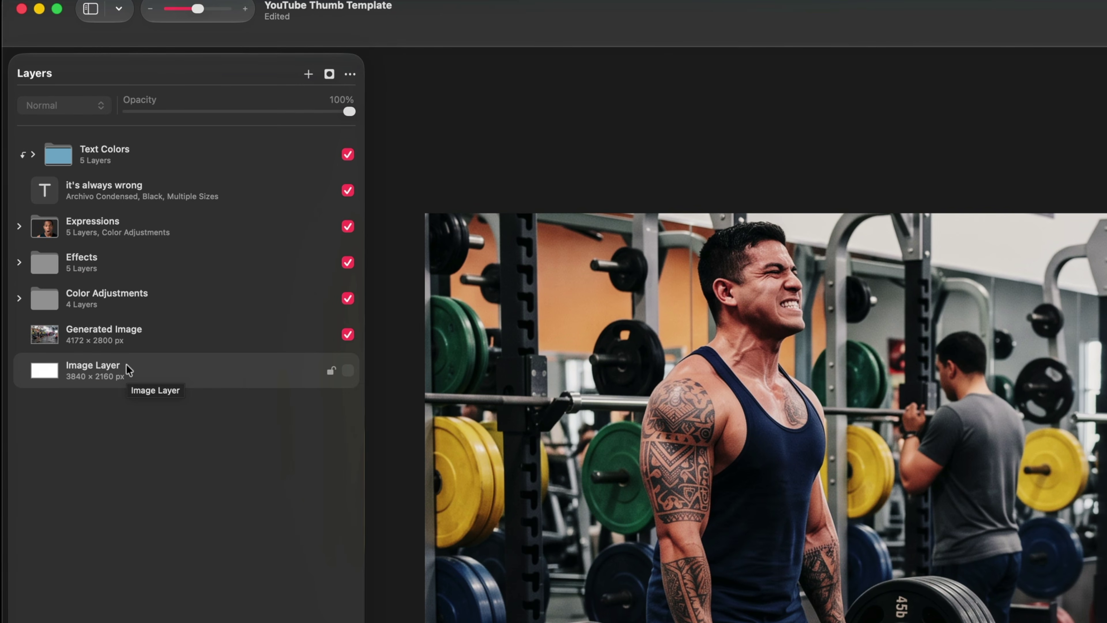
{"action": "right_click", "coordinate": [127, 365]}
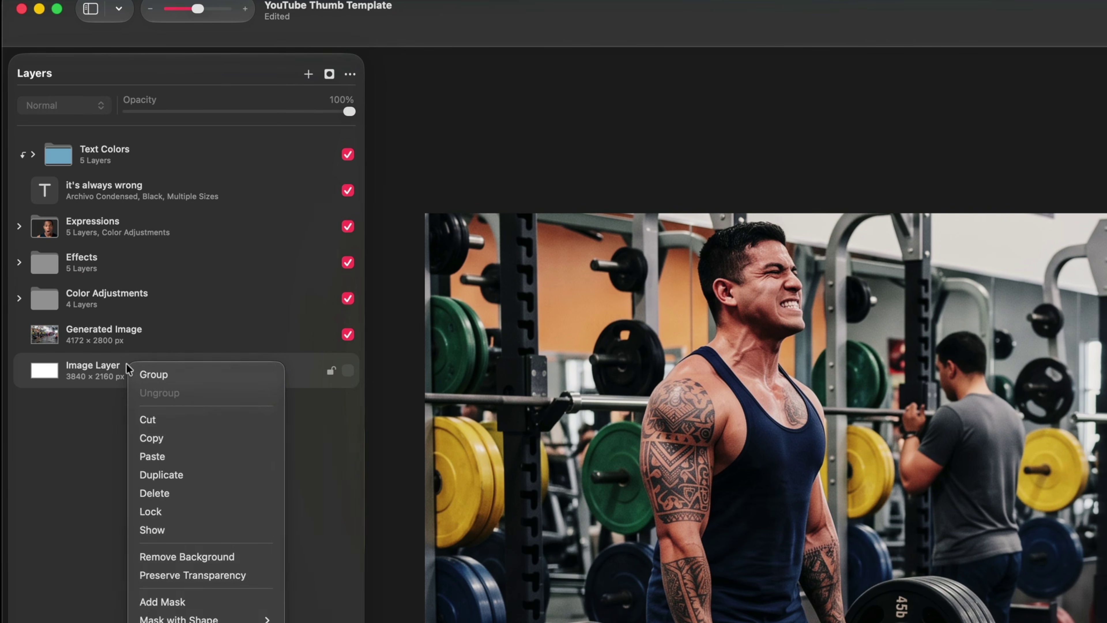
{"action": "left_click", "coordinate": [146, 419]}
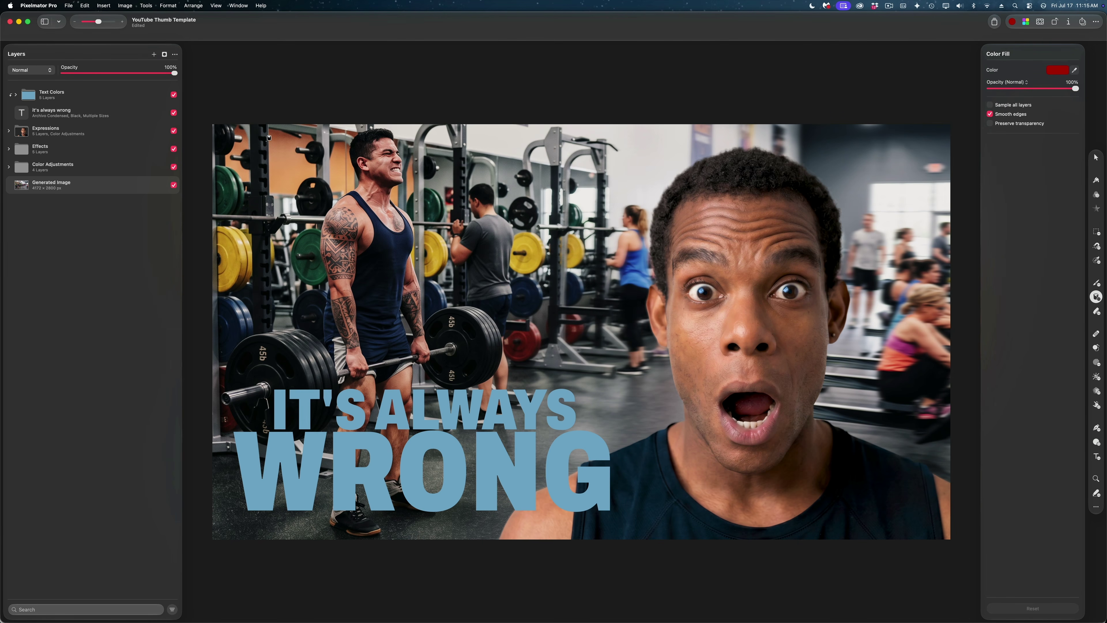
Define the Generated Image layer as a placeholder
{"action": "key", "text": "v"}
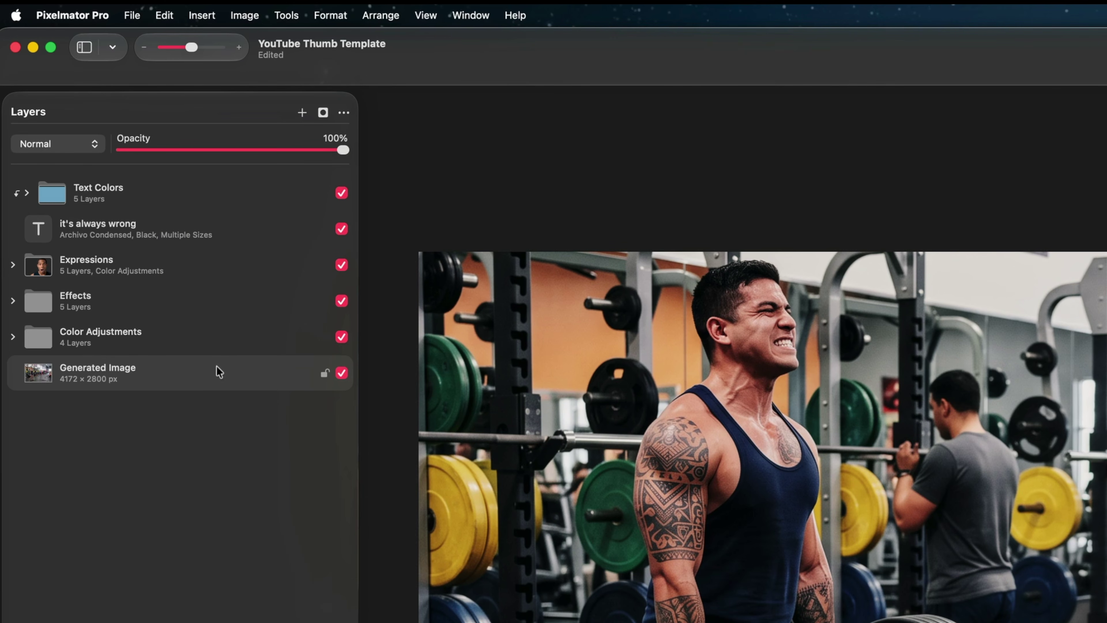
{"action": "left_click", "coordinate": [327, 16]}
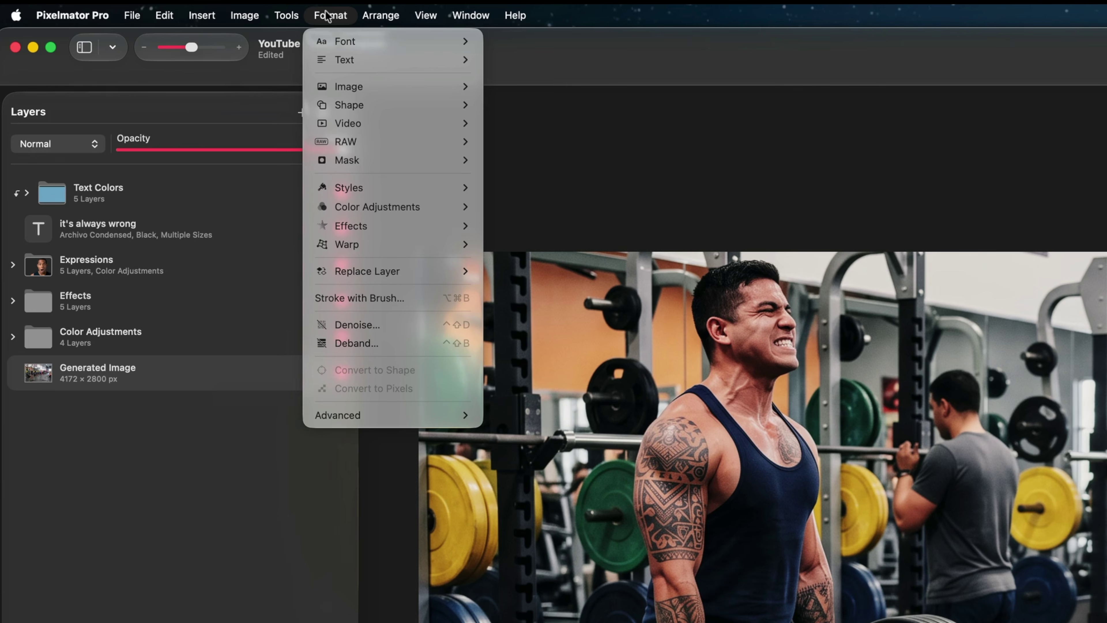
{"action": "mouse_move", "coordinate": [355, 415]}
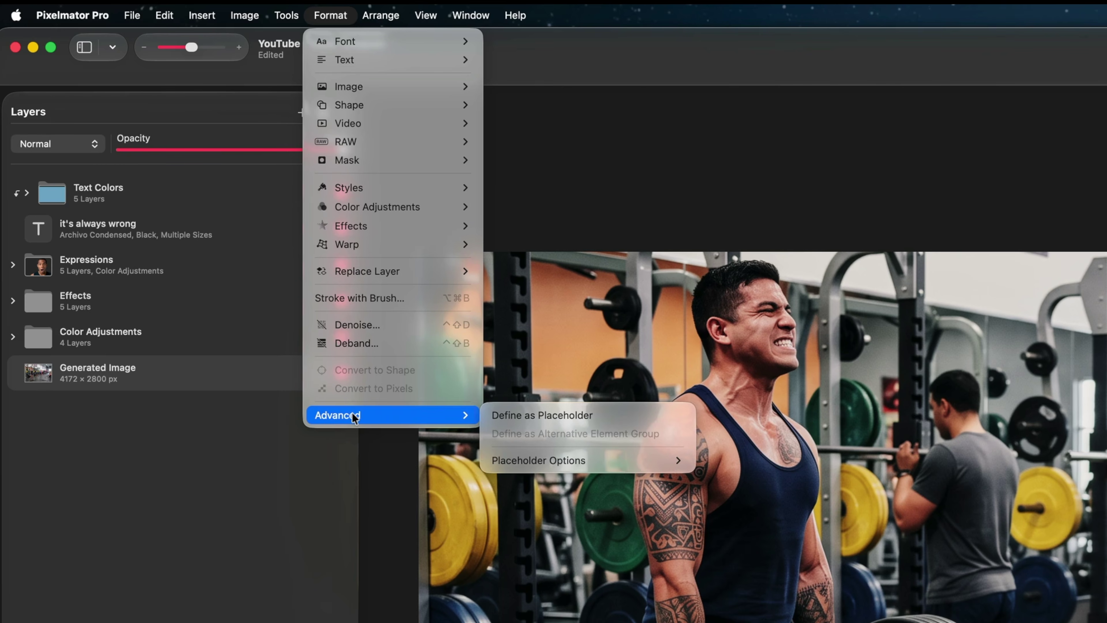
{"action": "left_click", "coordinate": [539, 414]}
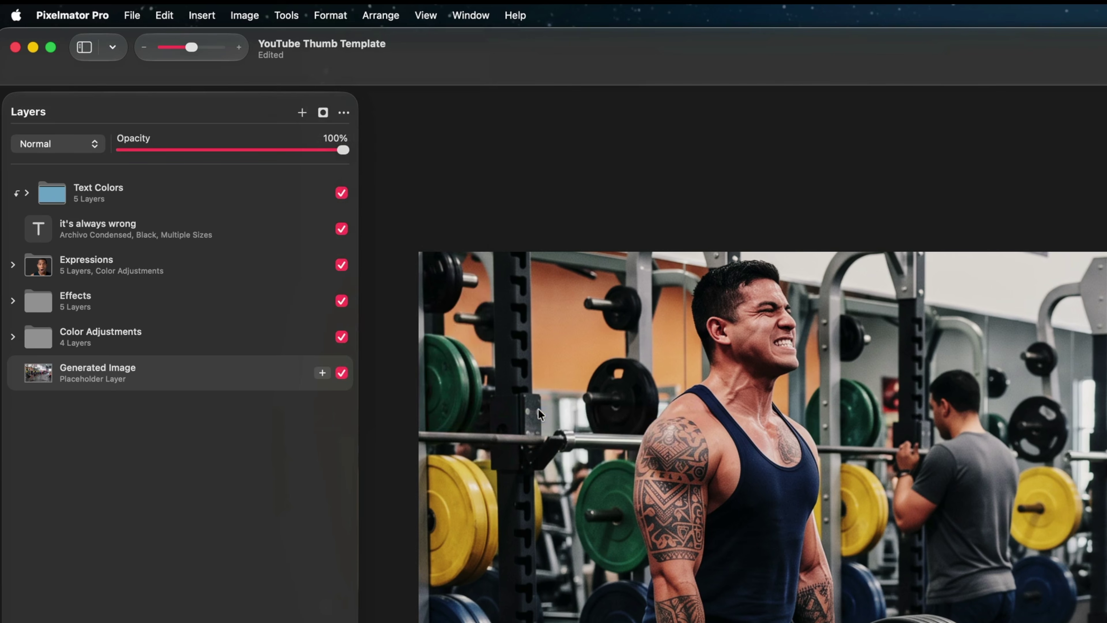
Rename the Generated Image placeholder layer as Replace this Image
{"action": "double_click", "coordinate": [125, 371]}
{"action": "type", "text": "Re"}
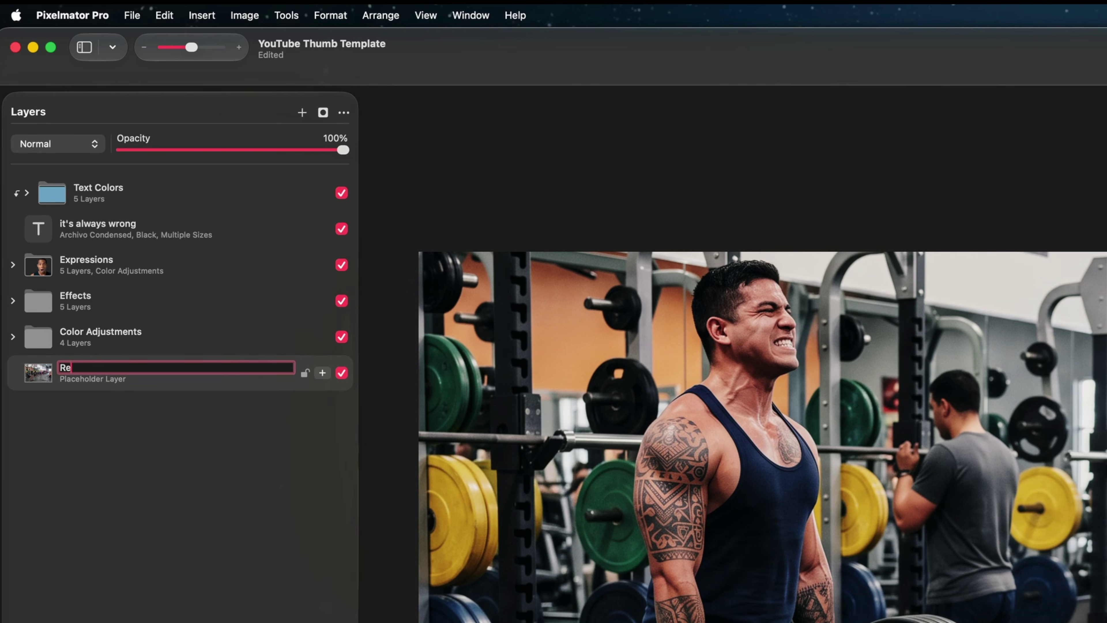
{"action": "type", "text": "place thes Image"}
{"action": "key", "text": "Return"}
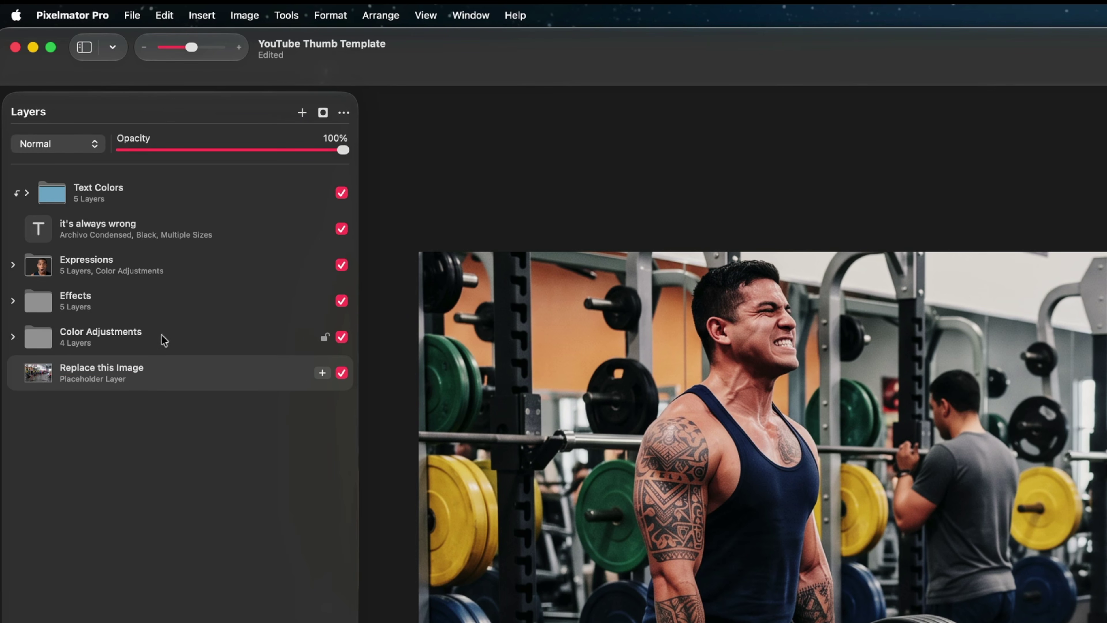
Define the Color Adjustments and Effects groups as alternative element groups
{"action": "left_click", "coordinate": [162, 344]}
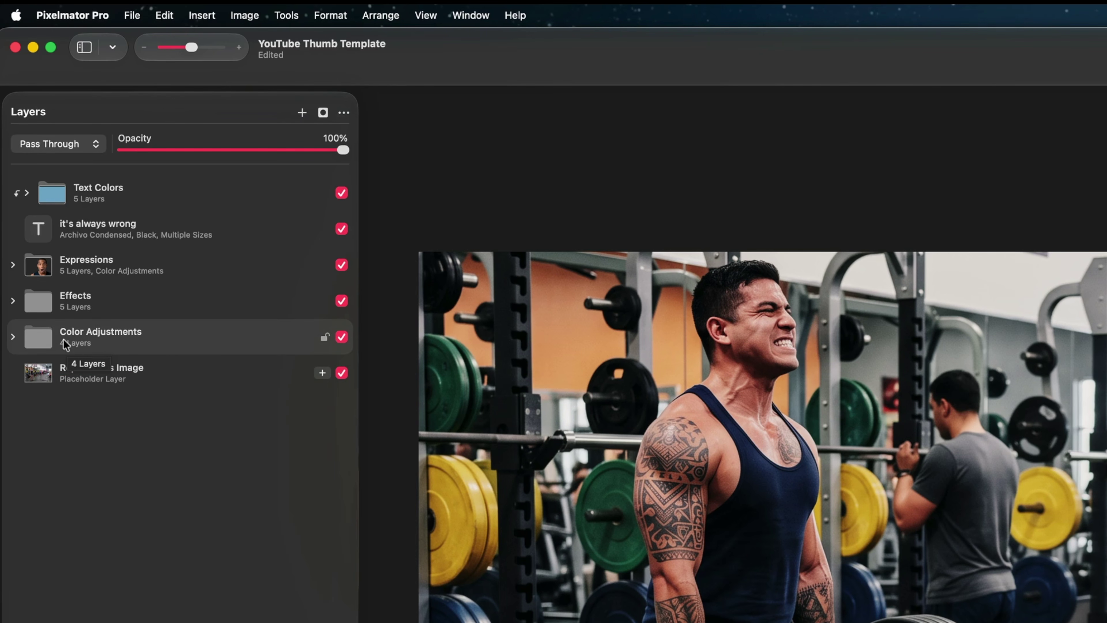
{"action": "left_click", "coordinate": [339, 13]}
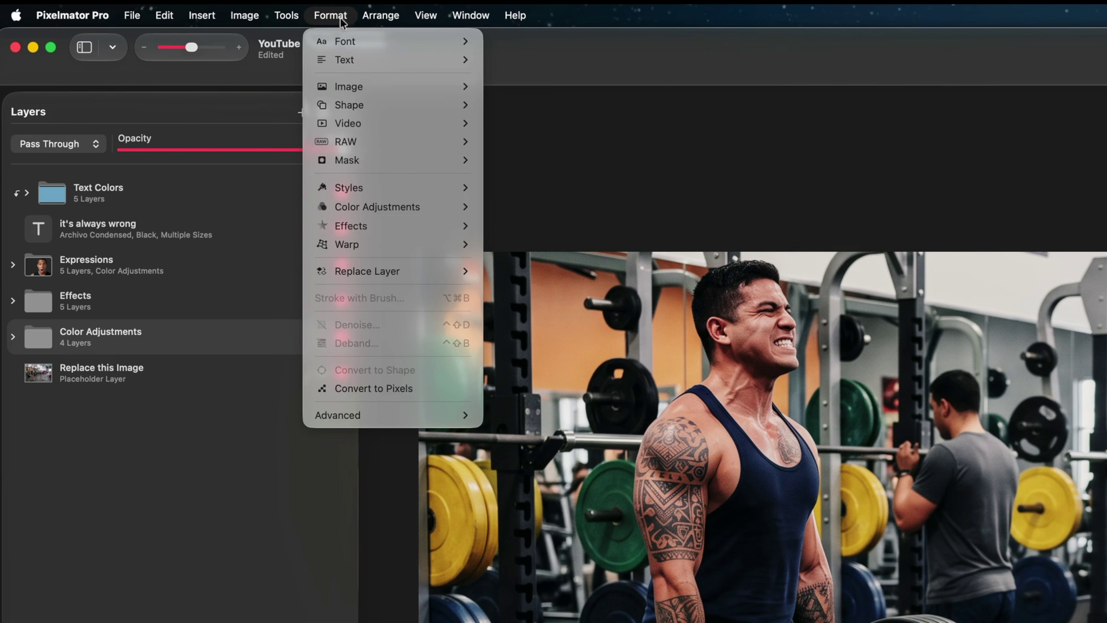
{"action": "mouse_move", "coordinate": [390, 415]}
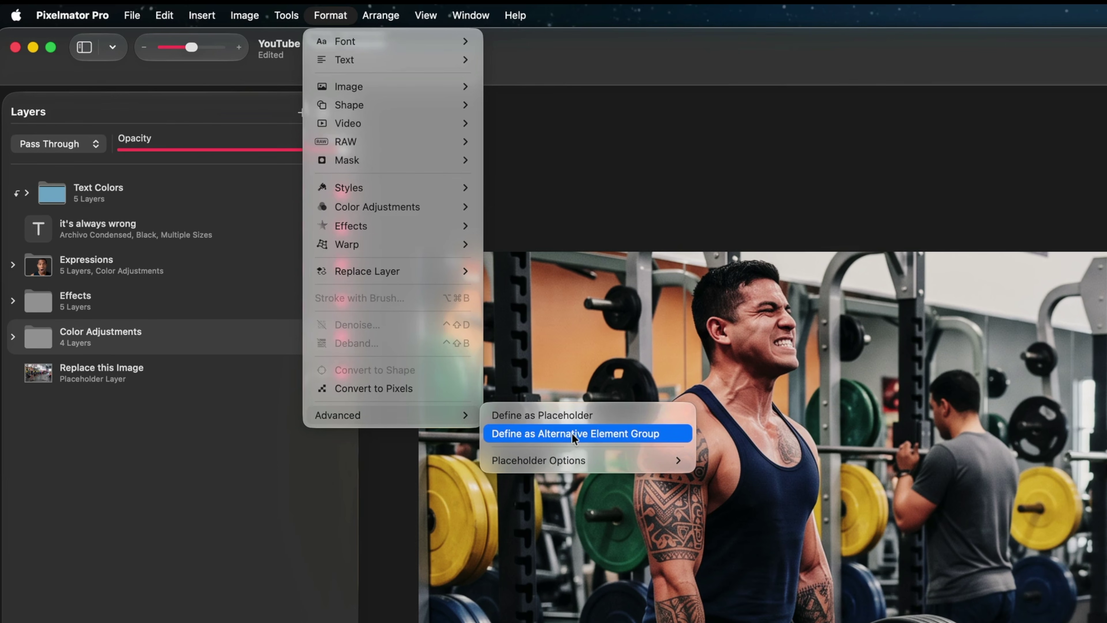
{"action": "left_click", "coordinate": [643, 438]}
{"action": "left_click", "coordinate": [167, 299]}
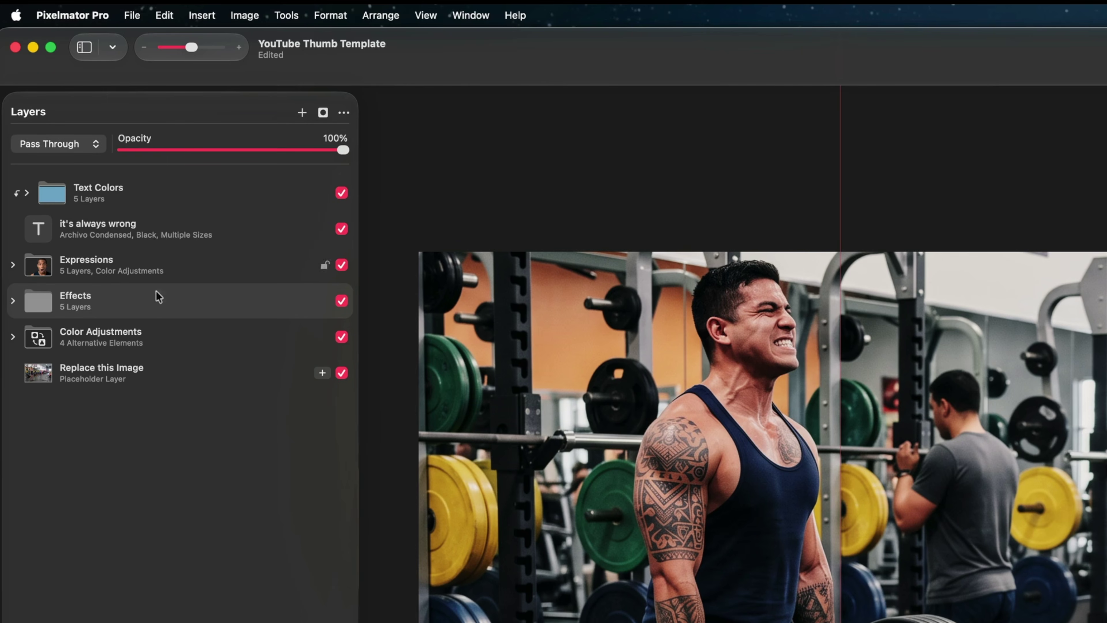
{"action": "left_click", "coordinate": [330, 14]}
{"action": "mouse_move", "coordinate": [348, 414]}
{"action": "left_click", "coordinate": [506, 432]}
Define the Expressions and Text Colors groups as alternative element groups
{"action": "key", "text": "Up"}
{"action": "left_click", "coordinate": [330, 15]}
{"action": "left_click", "coordinate": [575, 433]}
{"action": "key", "text": "Up"}
{"action": "left_click", "coordinate": [330, 15]}
{"action": "mouse_move", "coordinate": [372, 419]}
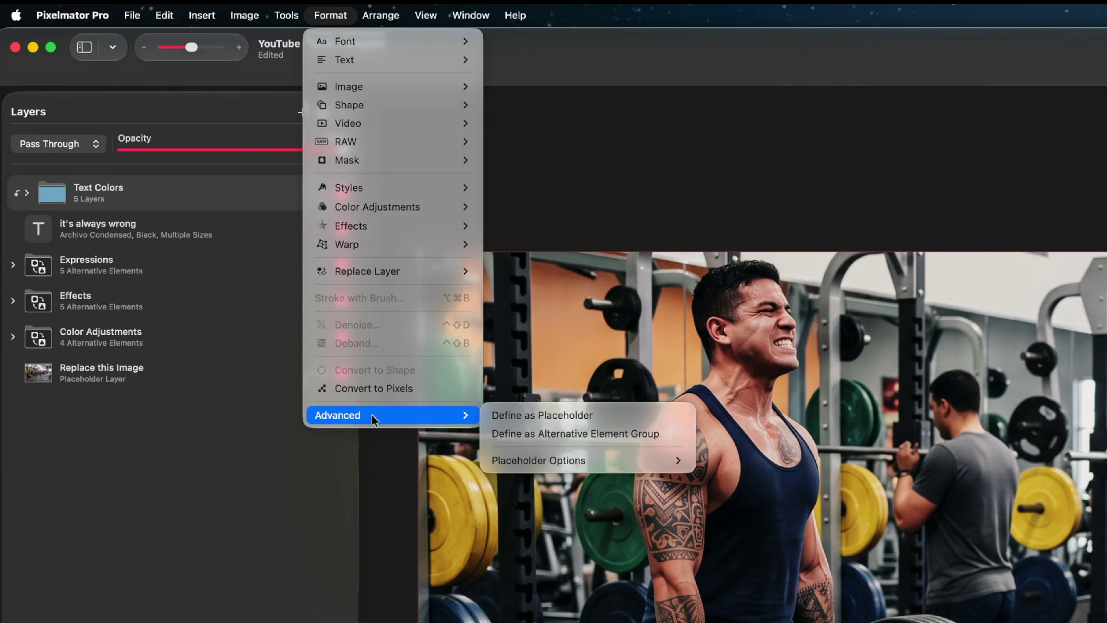
{"action": "left_click", "coordinate": [545, 433]}
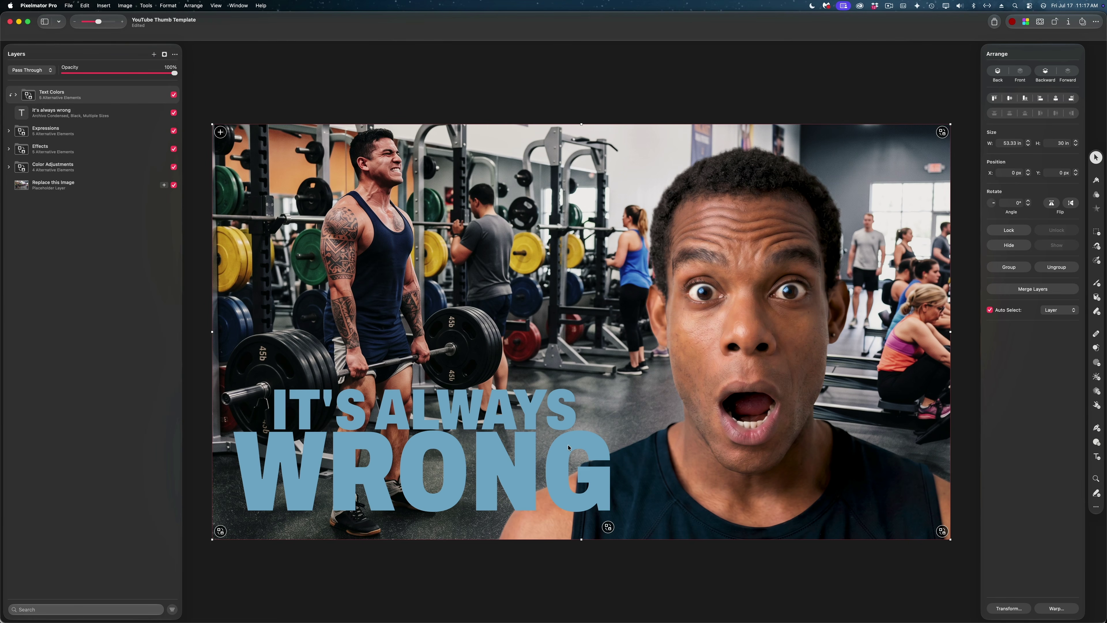
Using the on-canvas alternatives, switch the background effect to Color Halftone and the heading color to Orange
{"action": "left_click", "coordinate": [226, 134]}
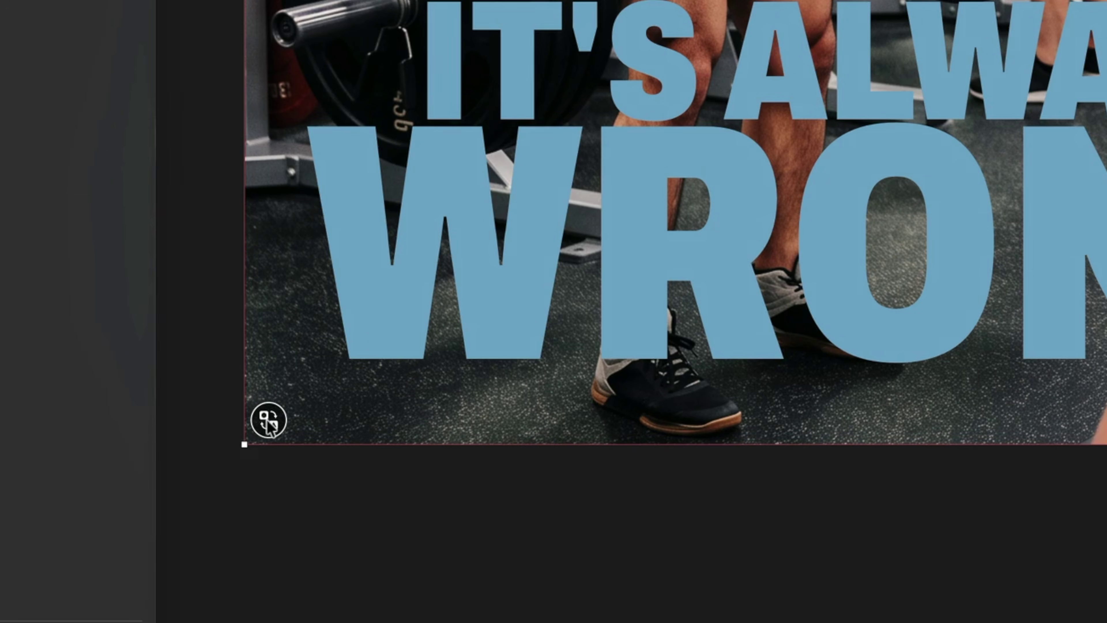
{"action": "left_click", "coordinate": [267, 423]}
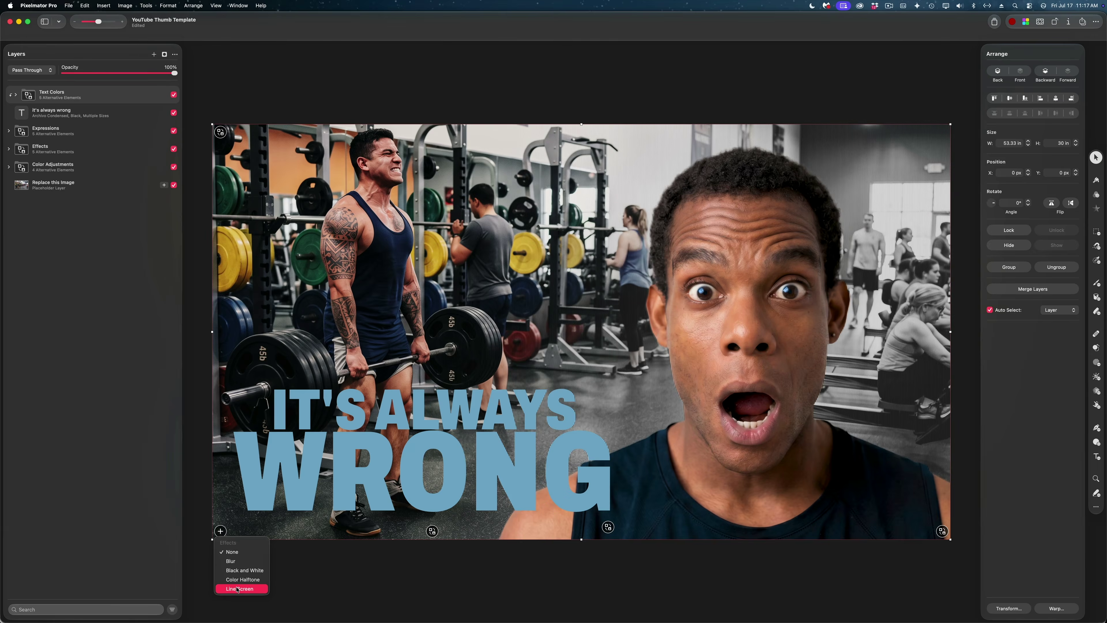
{"action": "left_click", "coordinate": [235, 580]}
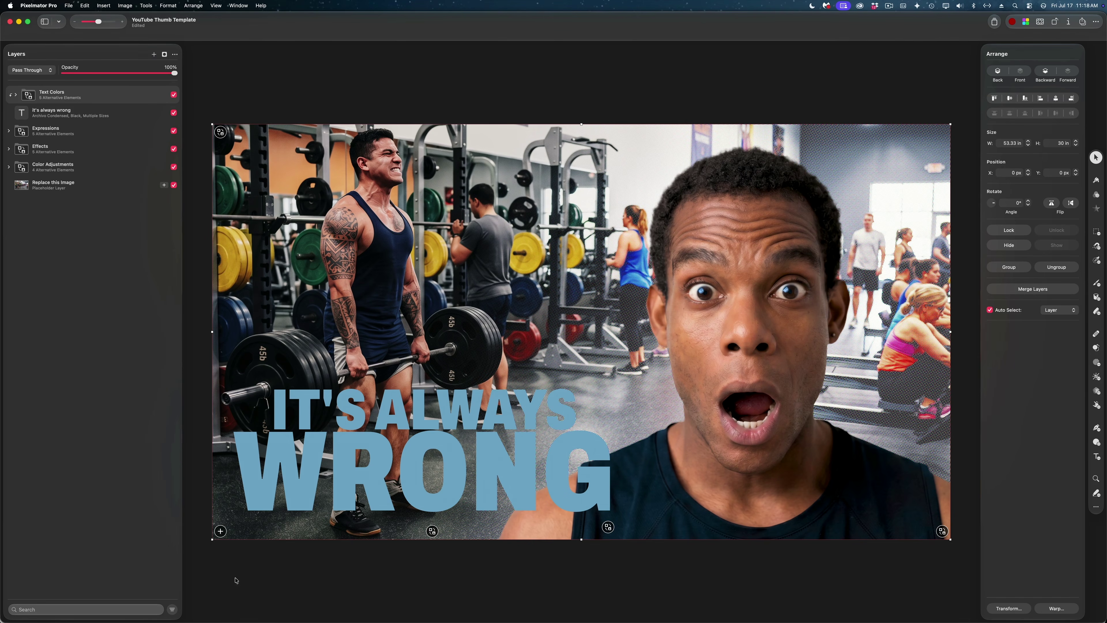
{"action": "left_click", "coordinate": [608, 527]}
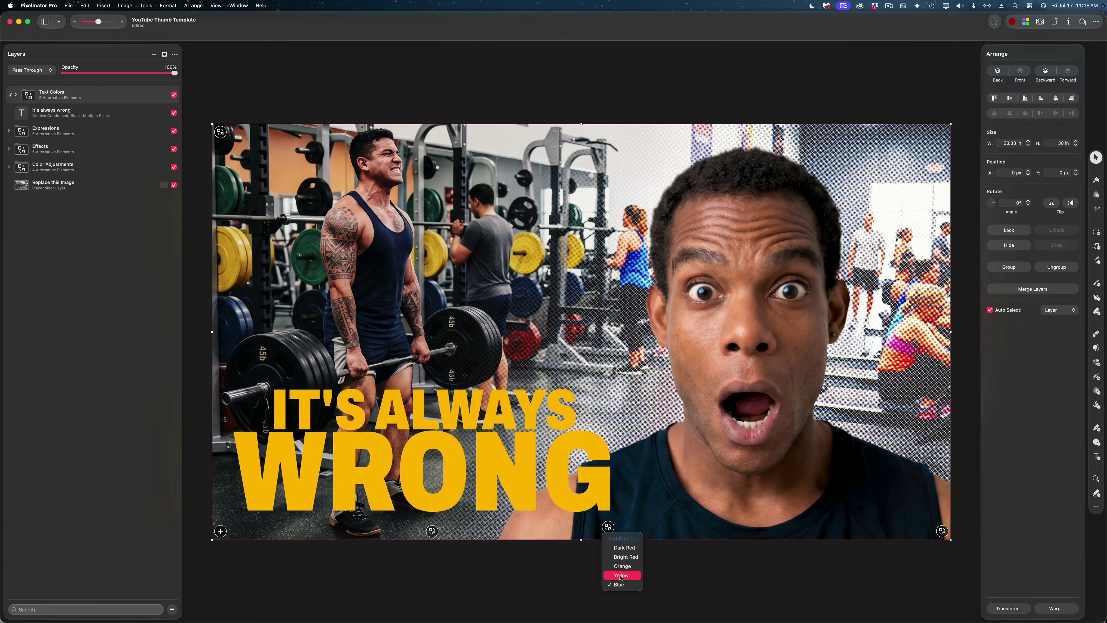
{"action": "left_click", "coordinate": [619, 565]}
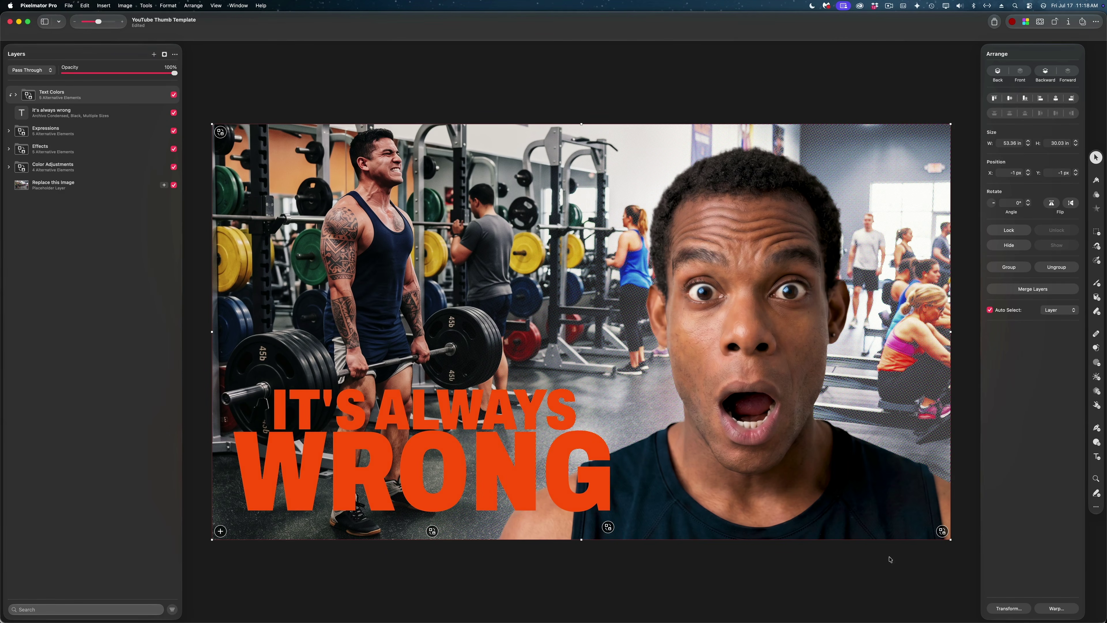
Choose the Surprised expression and the Saturated color adjustment from the on-canvas alternatives
{"action": "left_click", "coordinate": [942, 531]}
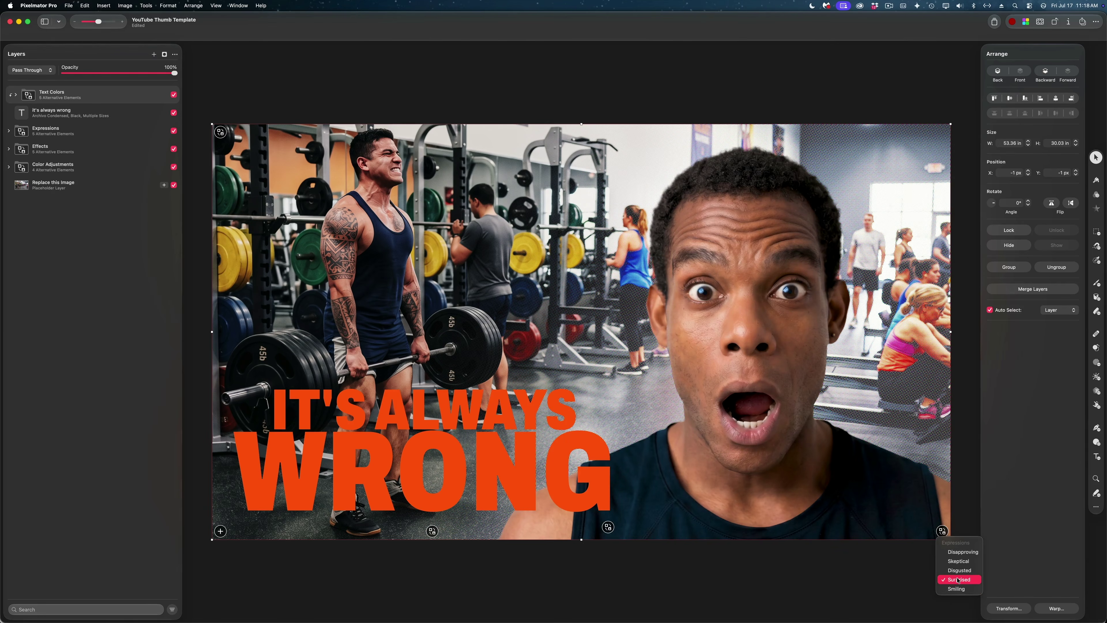
{"action": "left_click", "coordinate": [958, 579]}
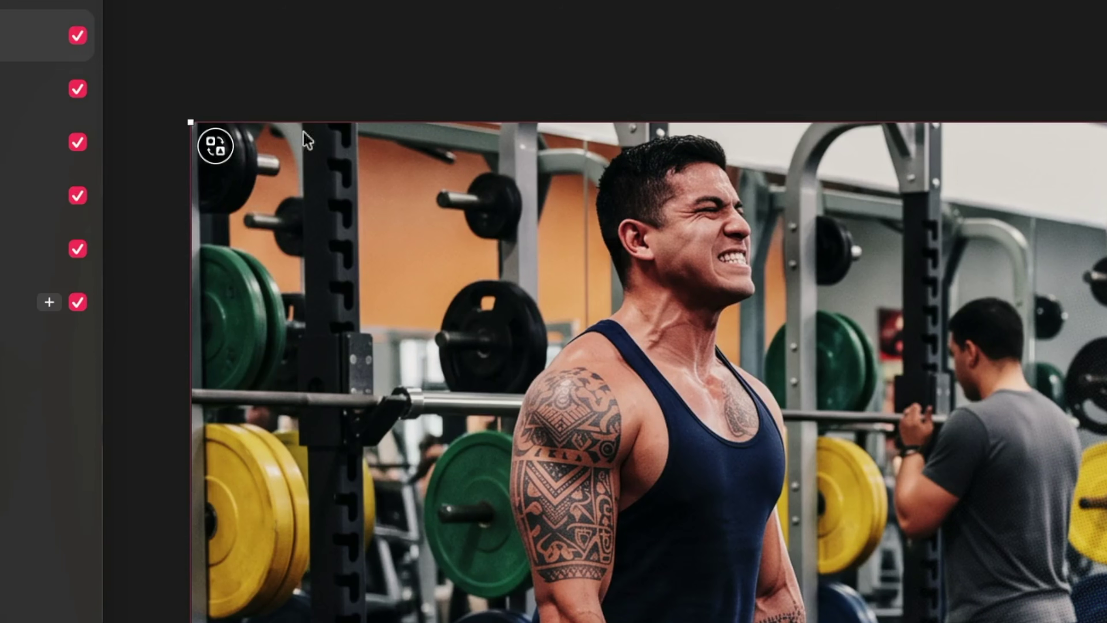
{"action": "left_click", "coordinate": [222, 133]}
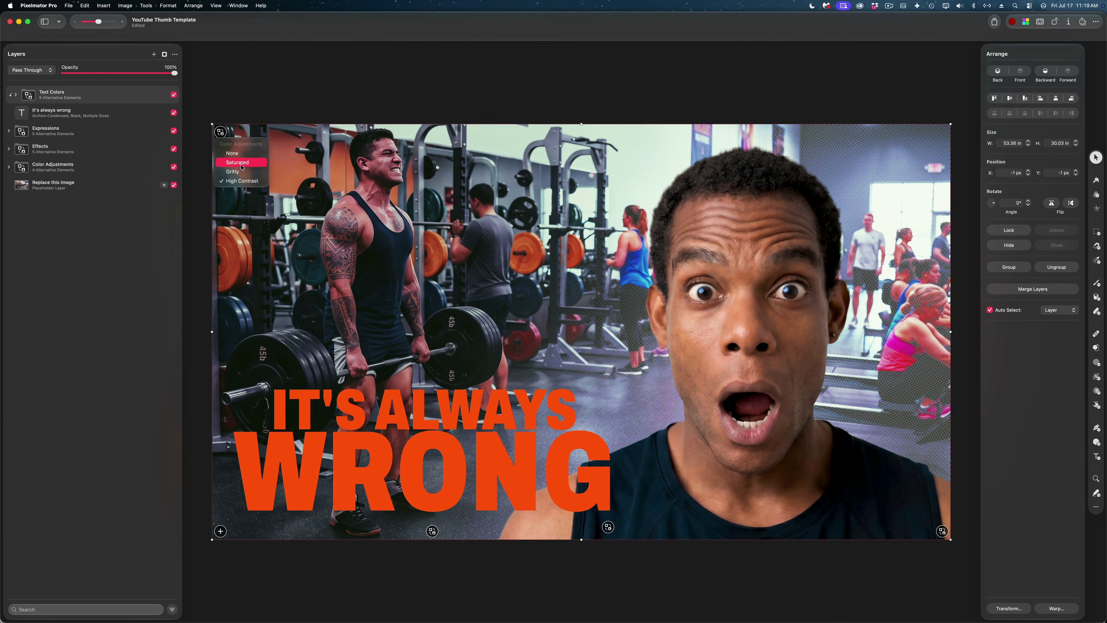
{"action": "left_click", "coordinate": [242, 166]}
Set the CMYK Halftone sharpness of the Color Halftone layer in the Effects group to 87%
{"action": "left_click", "coordinate": [9, 150]}
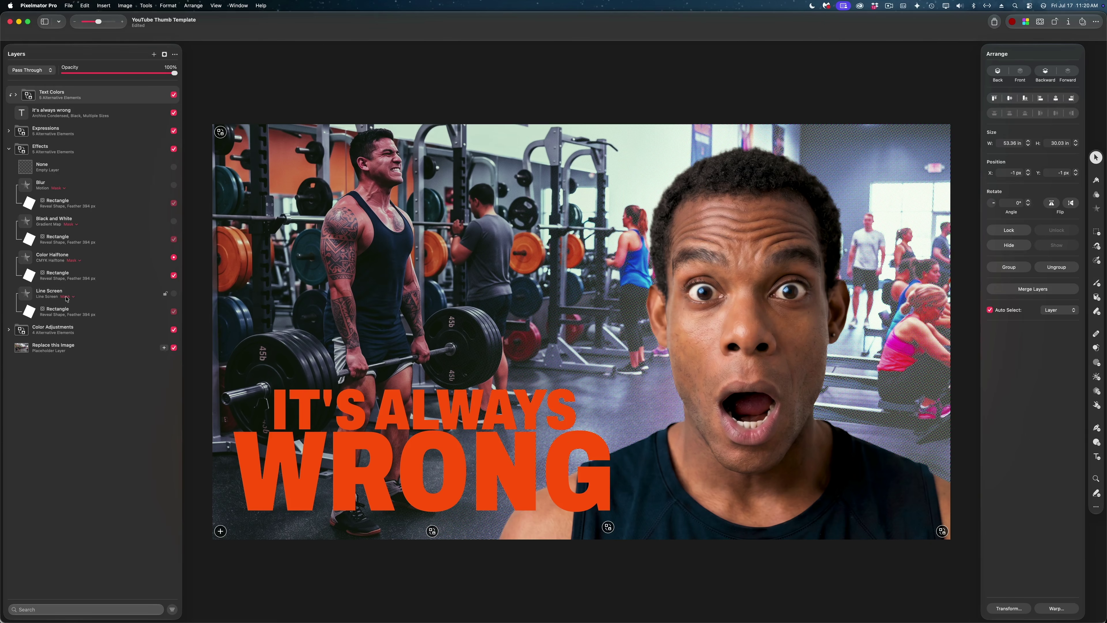
{"action": "left_click", "coordinate": [59, 260]}
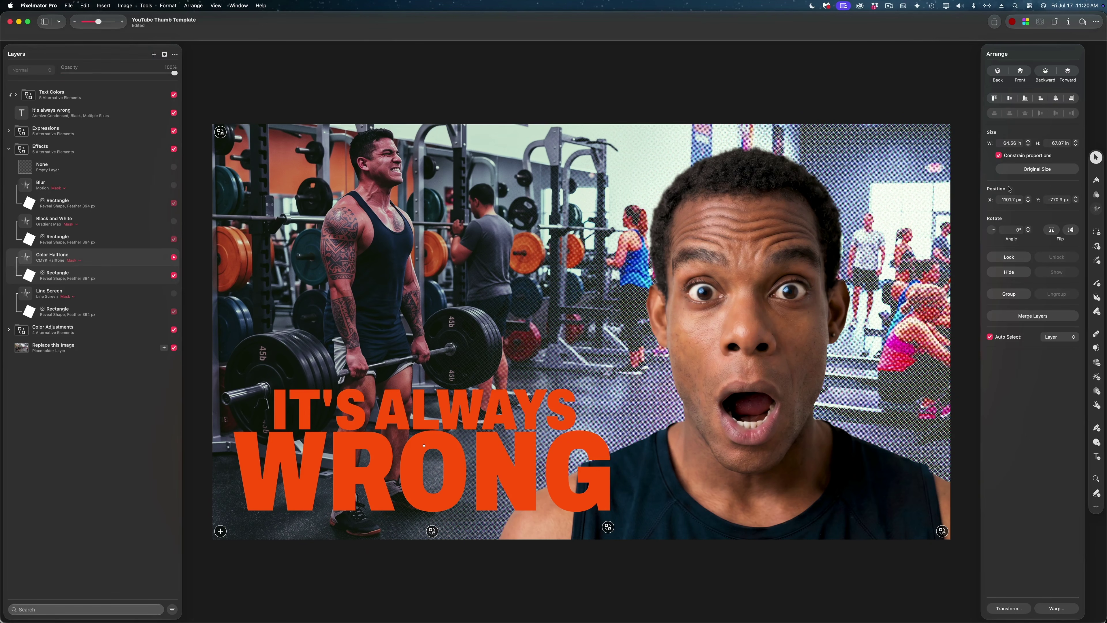
{"action": "left_click", "coordinate": [1095, 209]}
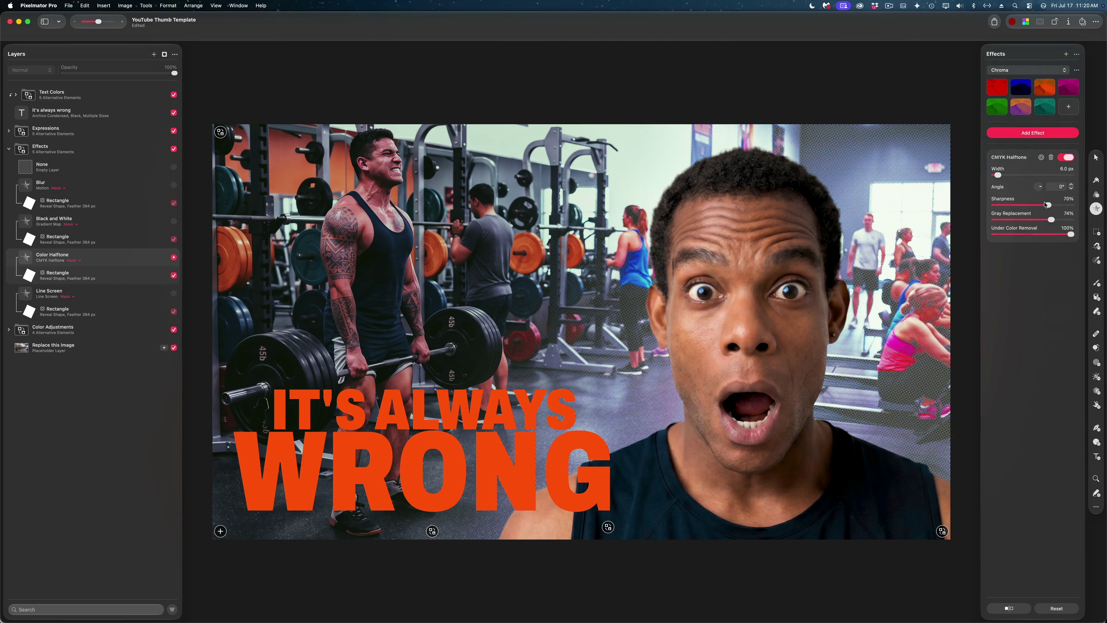
{"action": "left_click_drag", "start_coordinate": [1059, 206], "coordinate": [1061, 209]}
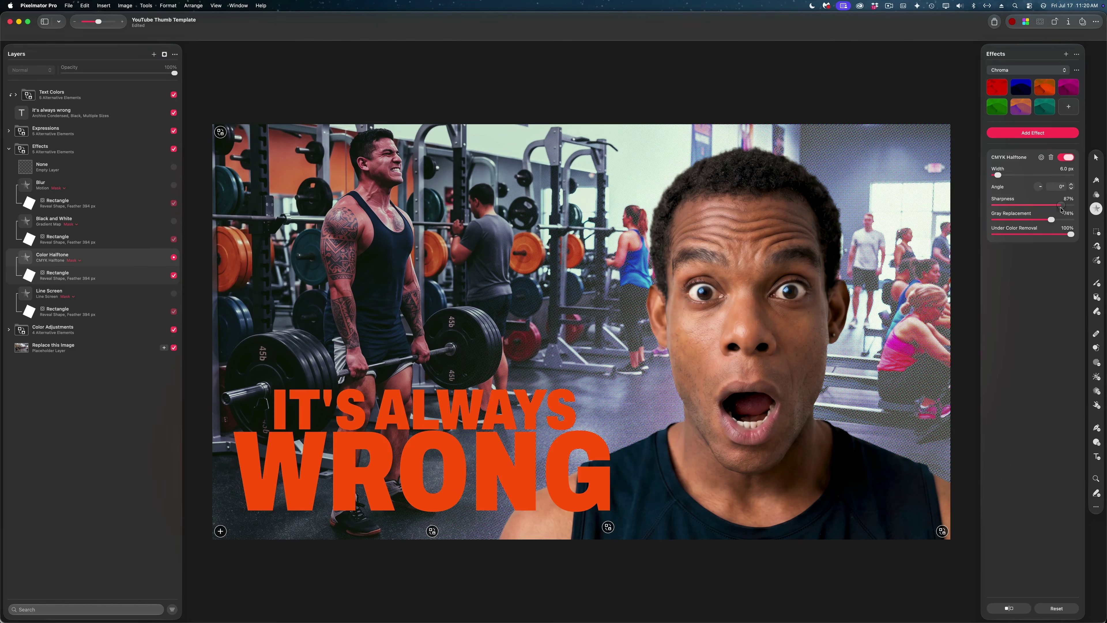